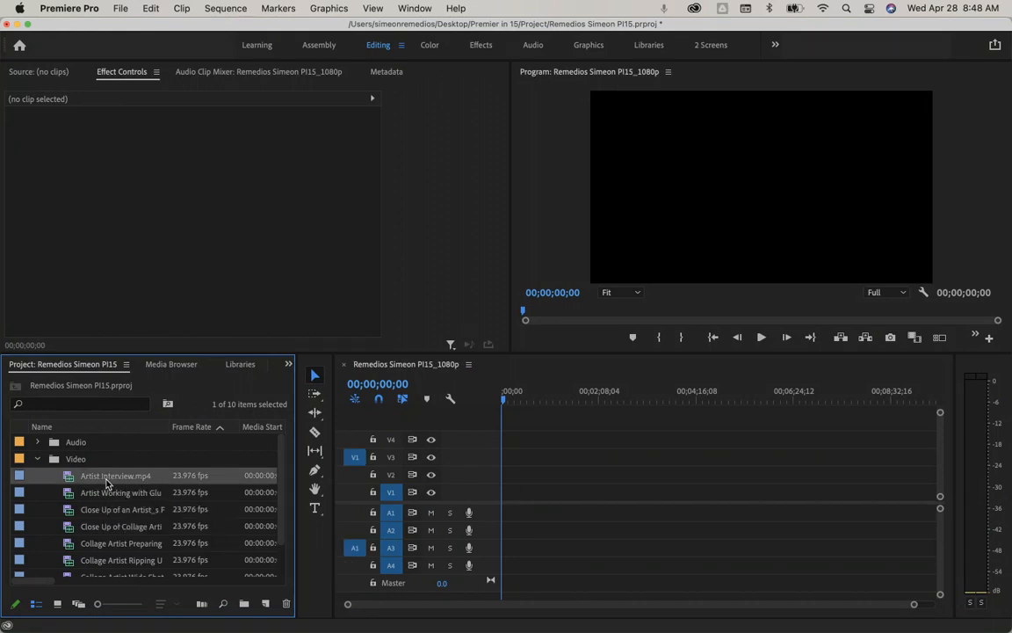
Place Artist Interview.mp4 on tracks V1 and A1, keeping the existing sequence settings, and preview its footage
drag(106, 483, 523, 503)
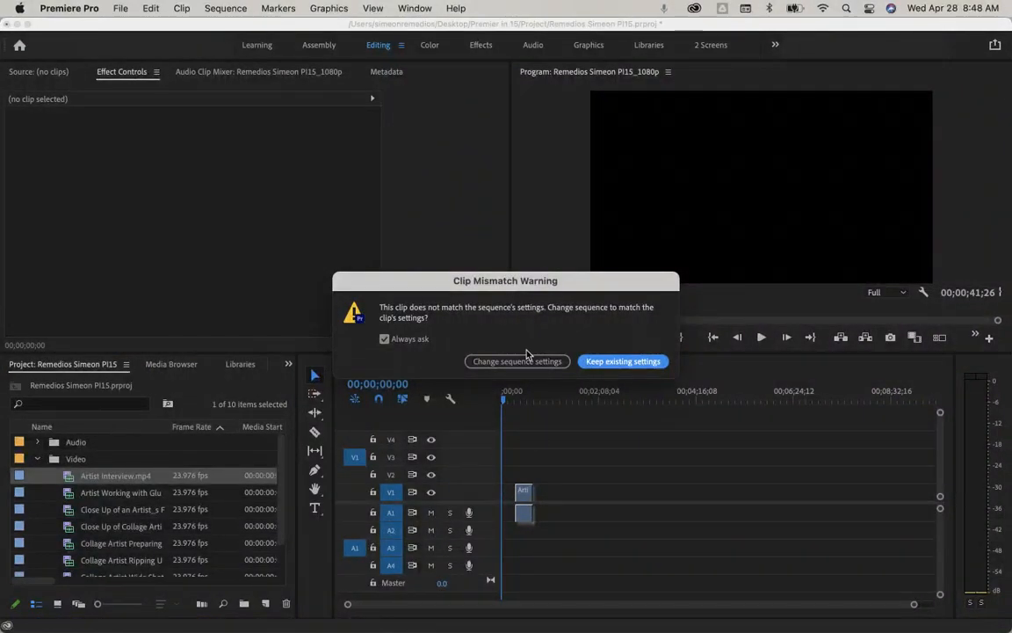
click(639, 363)
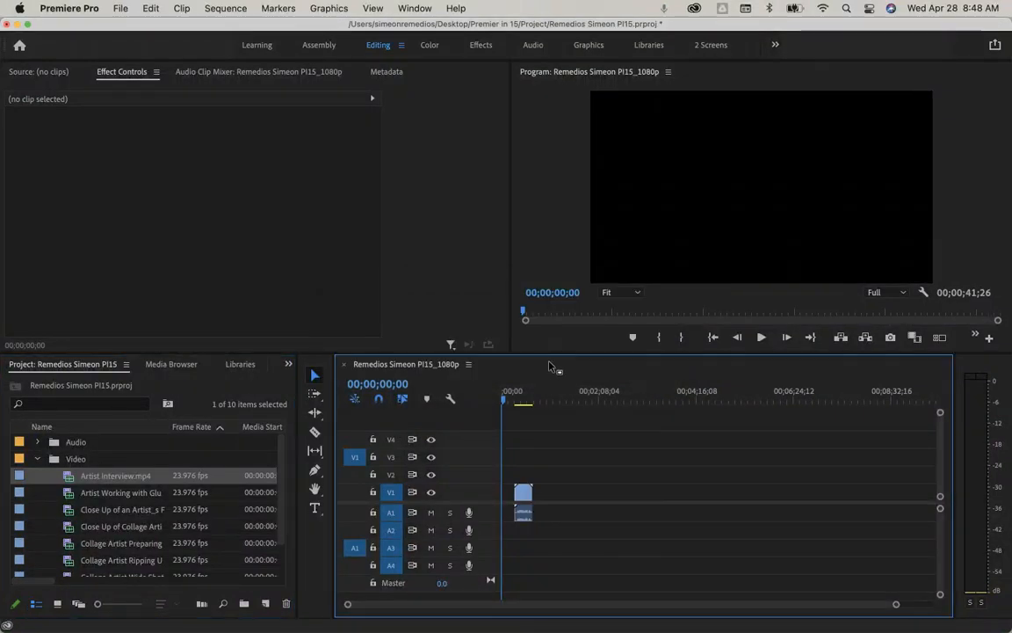
click(521, 402)
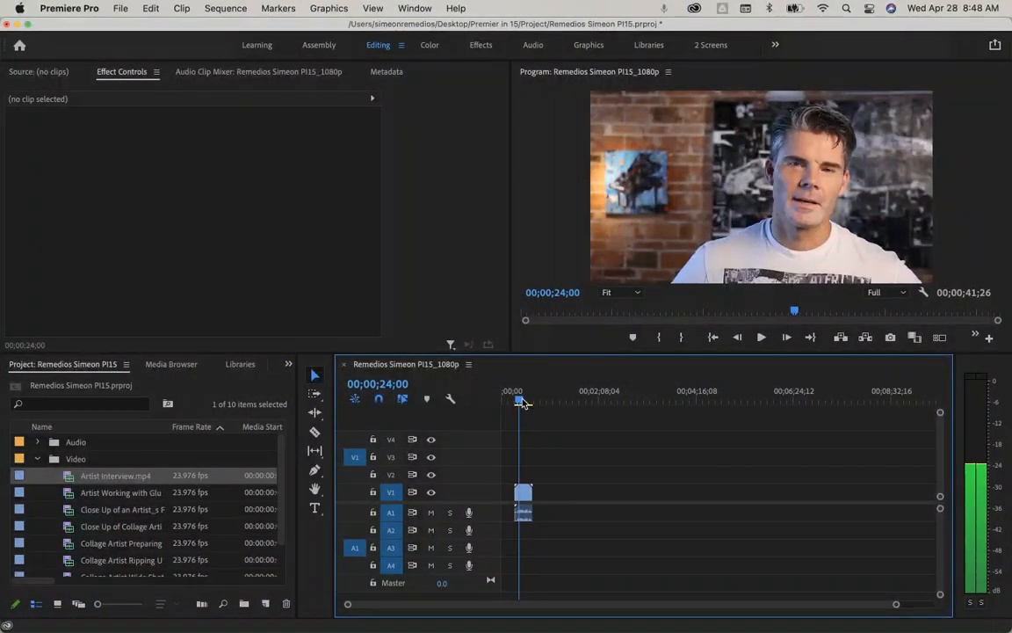
drag(522, 401, 523, 401)
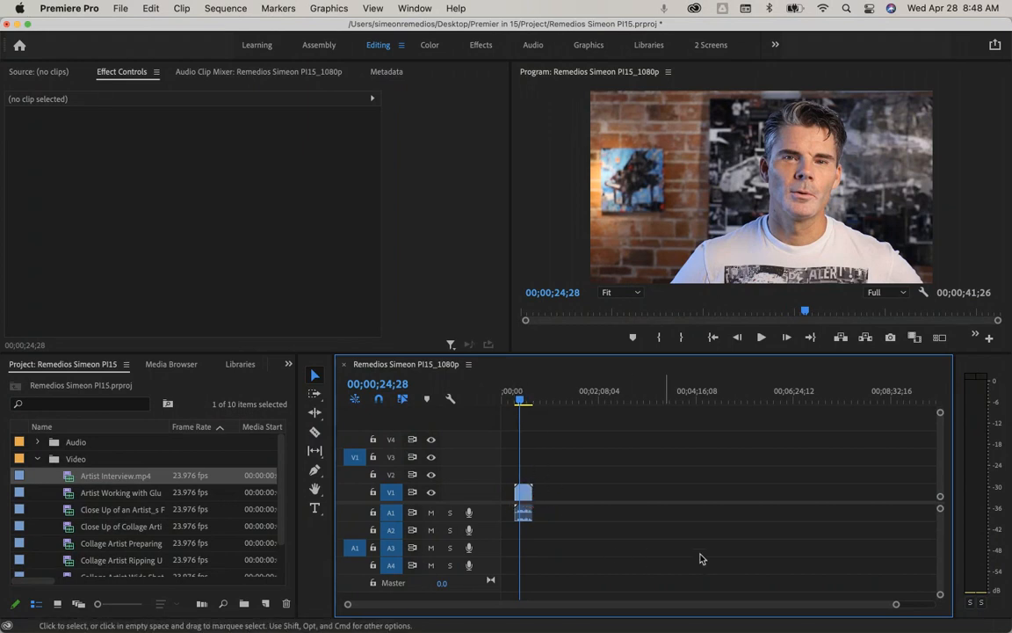
Move the interview clip earlier on its tracks so it starts at about 8 seconds
drag(890, 607, 507, 607)
drag(616, 439, 702, 547)
drag(692, 492, 589, 498)
click(510, 488)
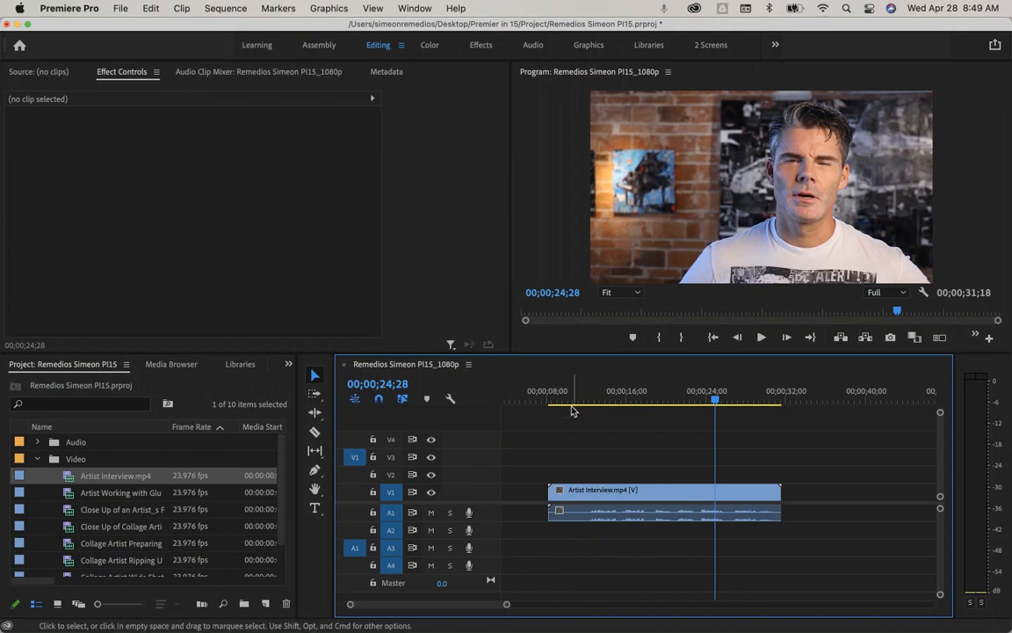
Play the interview clip from its start with the system volume raised and stop at 00;00;12;01
drag(535, 400, 552, 395)
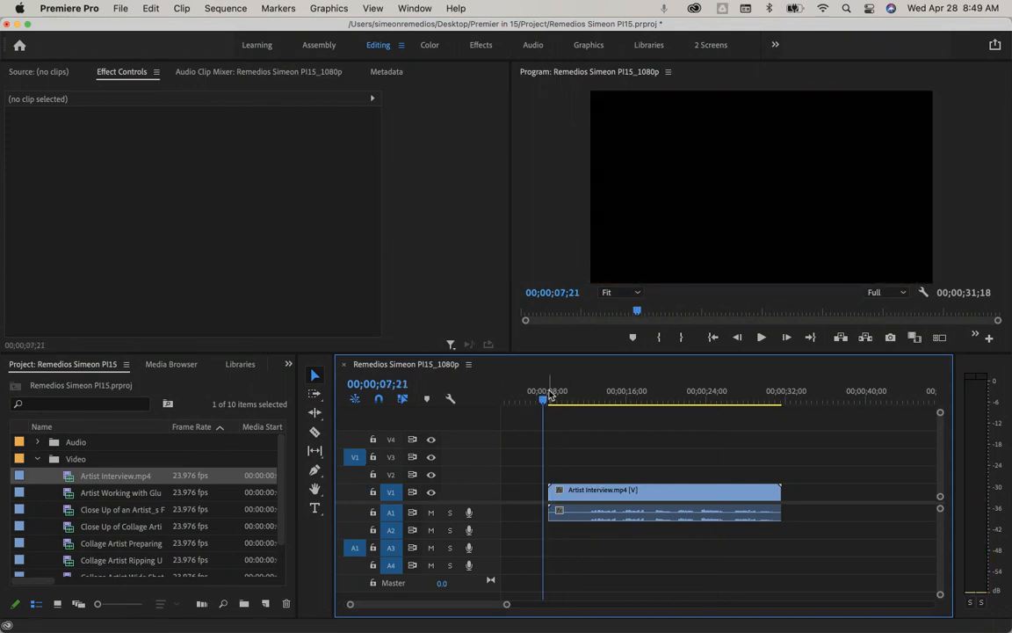
key(XF86AudioRaiseVolume)
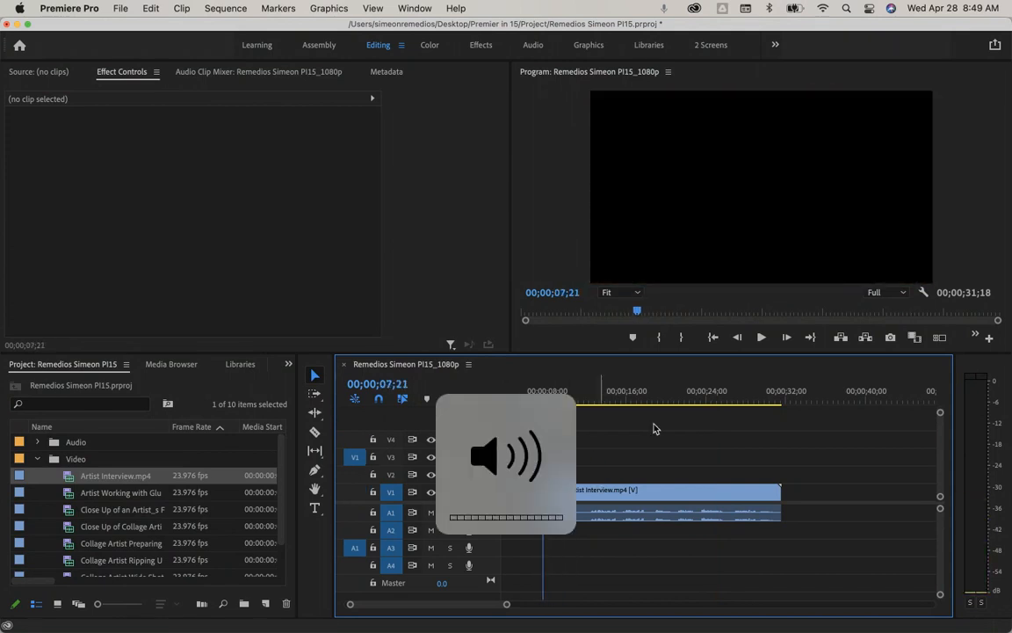
mouse_move(544, 401)
mouse_down()
mouse_move(565, 401)
mouse_move(551, 403)
mouse_up()
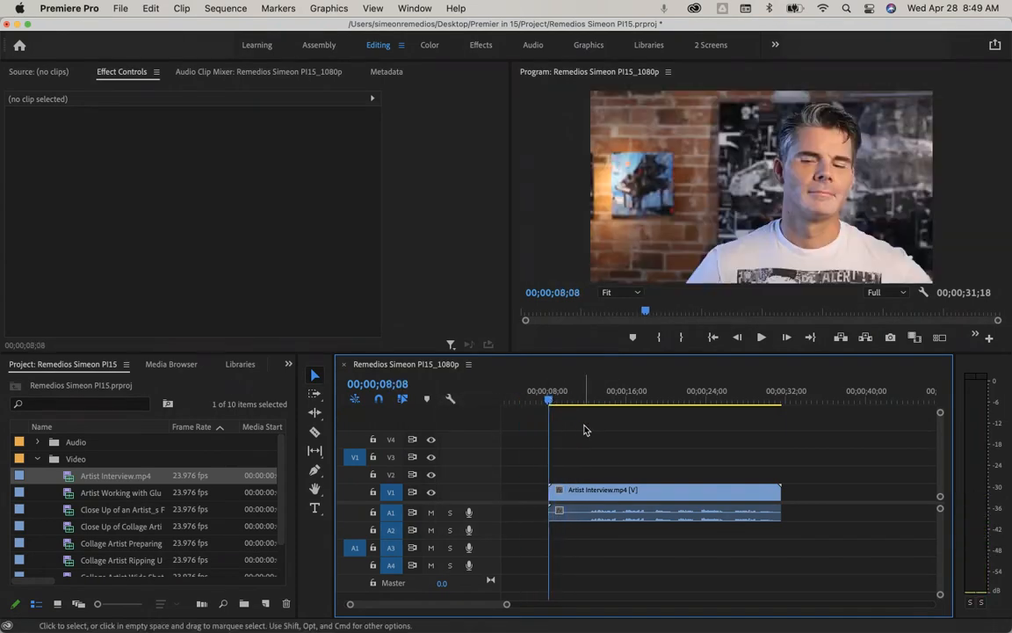
key(space)
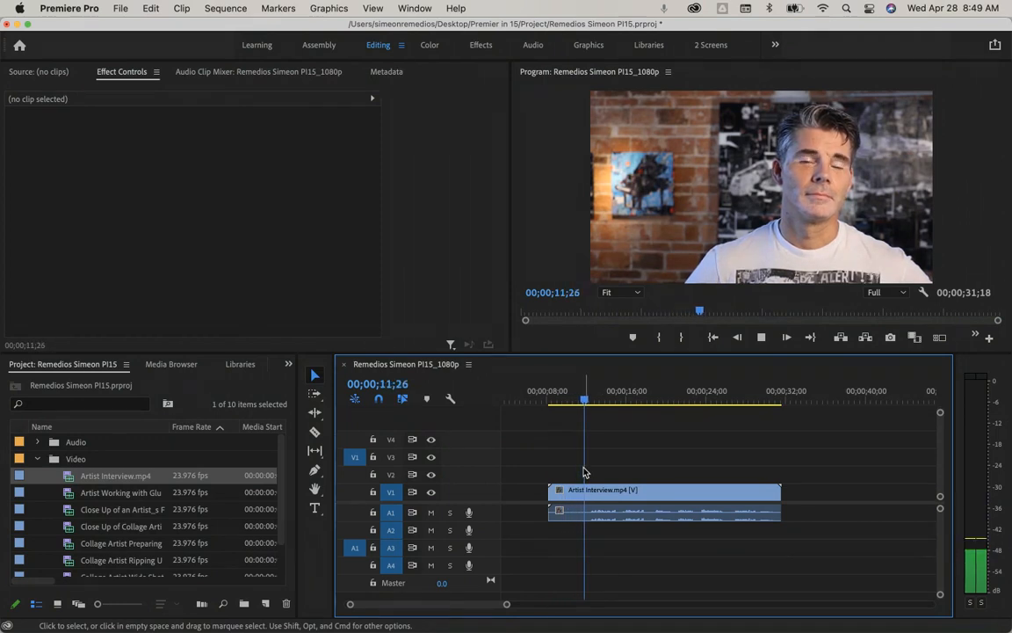
key(space)
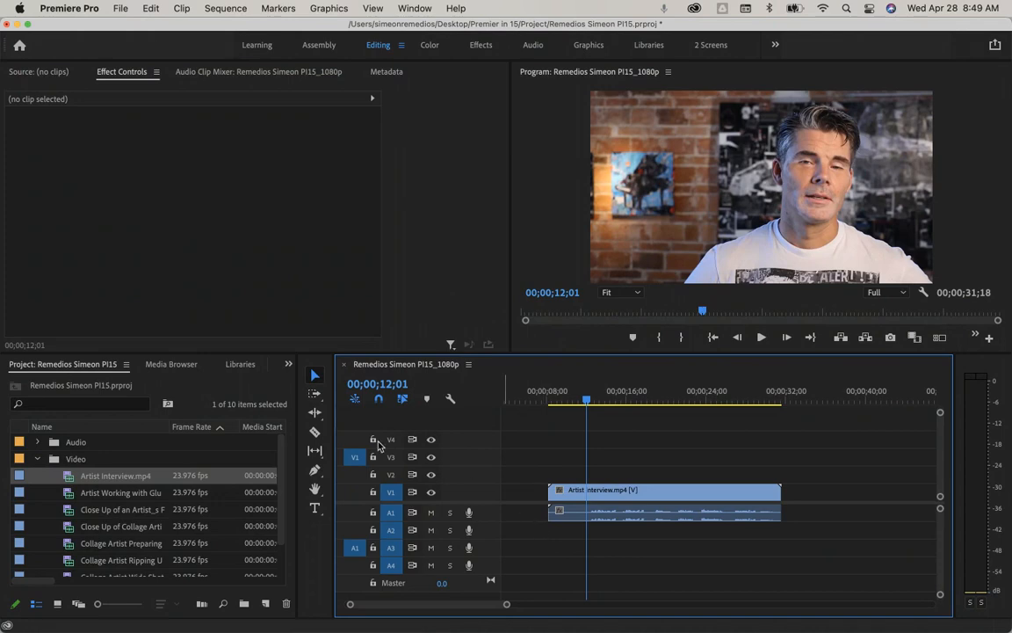
Cut the interview clip at the playhead with the Razor tool and delete the portion before the cut
click(317, 433)
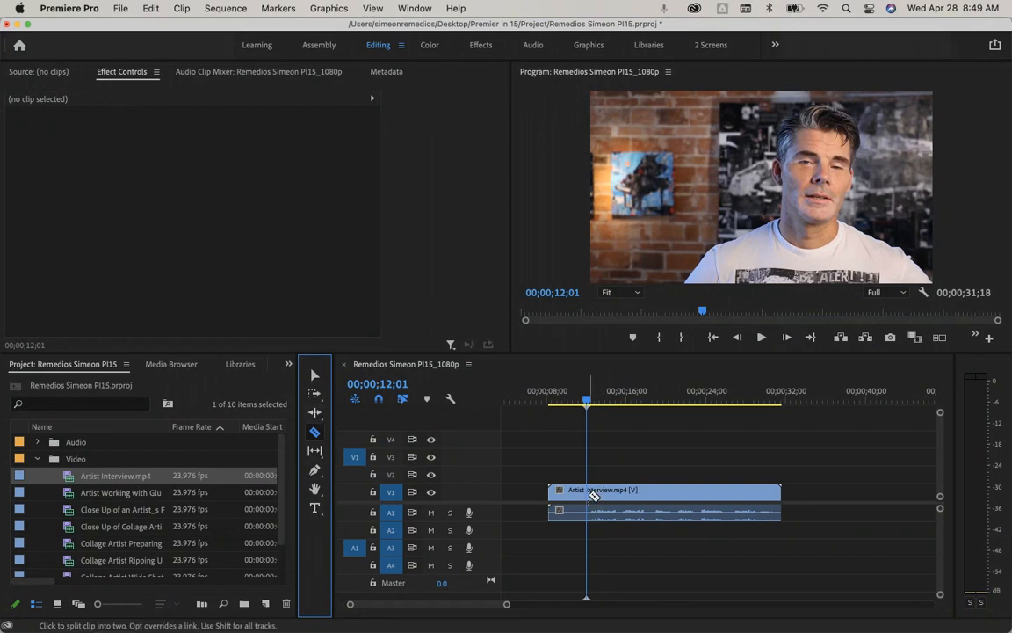
click(589, 495)
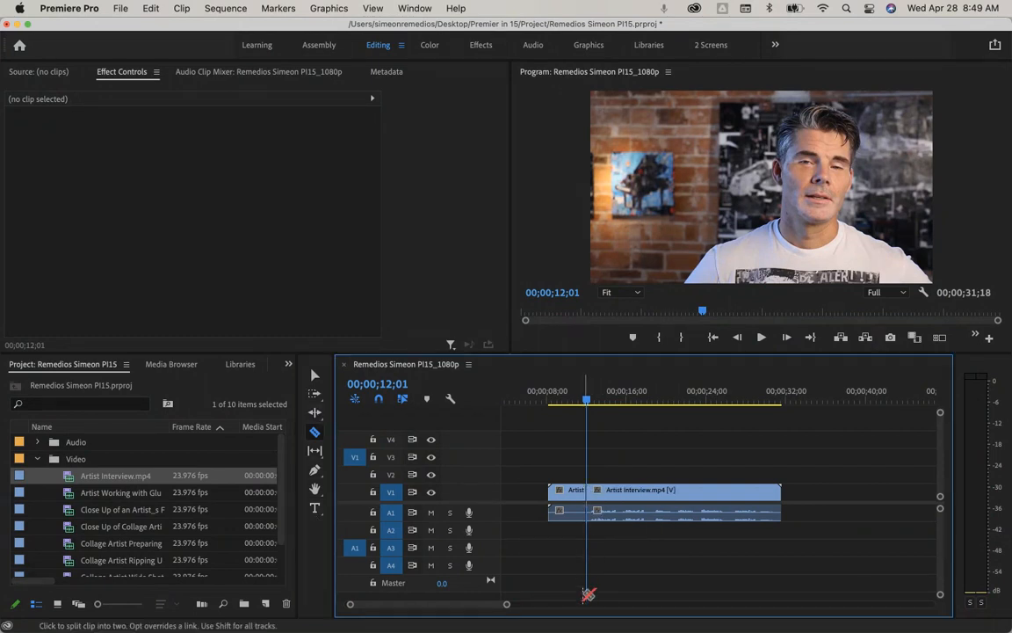
click(317, 376)
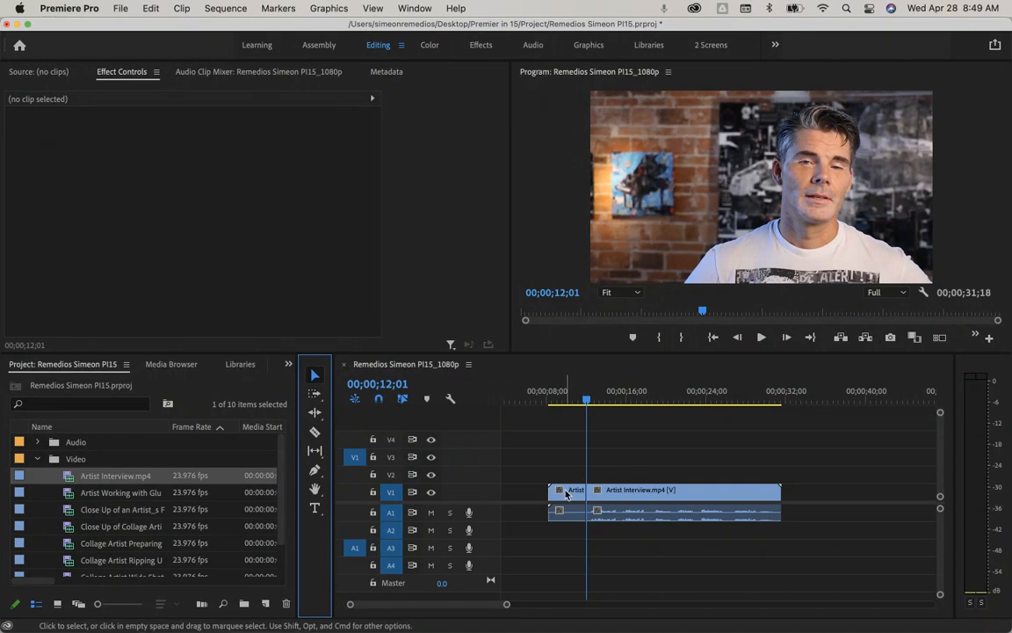
click(566, 494)
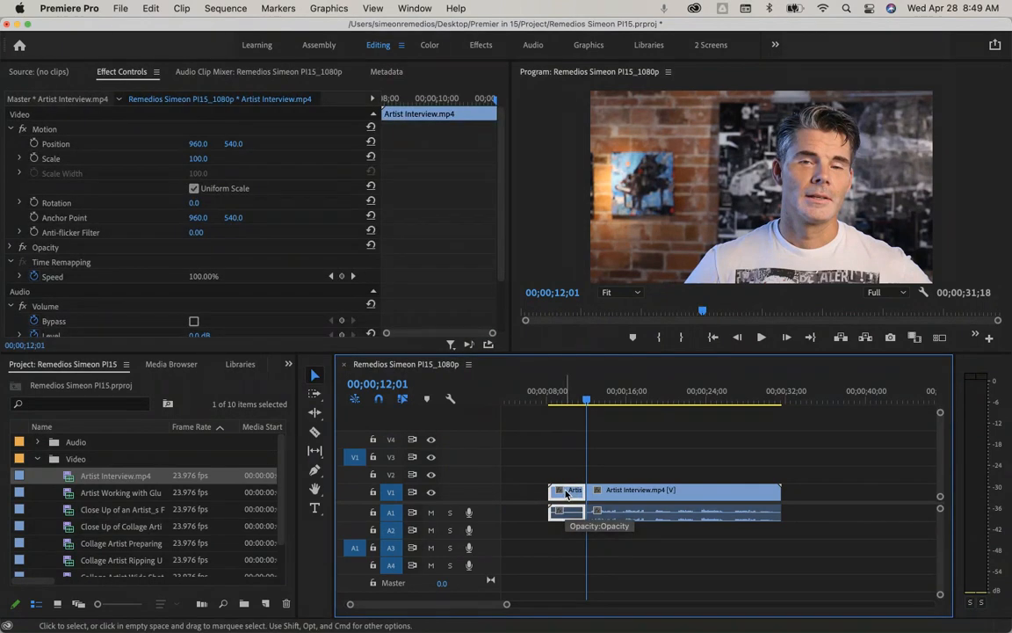
key(Delete)
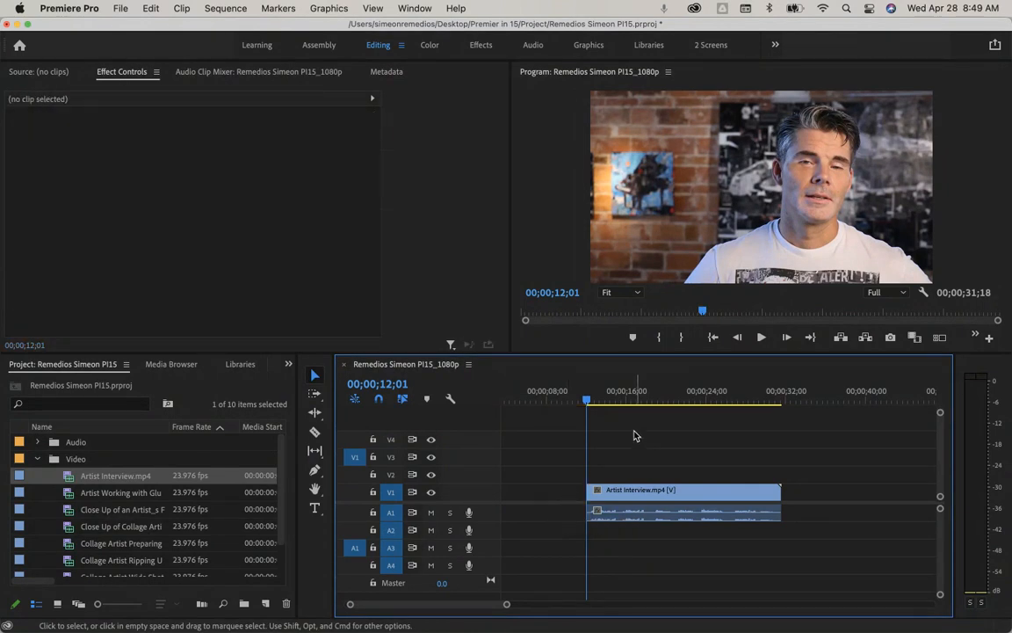
Try cutting the interview clip into several short pieces with the Razor tool
drag(587, 400, 650, 406)
click(595, 400)
key(c)
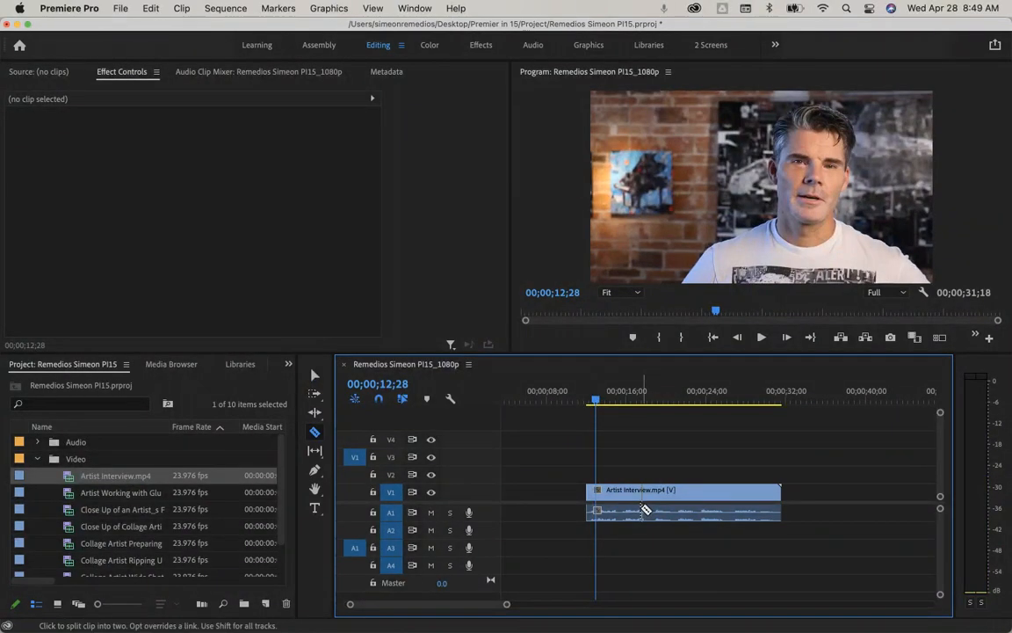
click(642, 496)
click(701, 495)
click(757, 492)
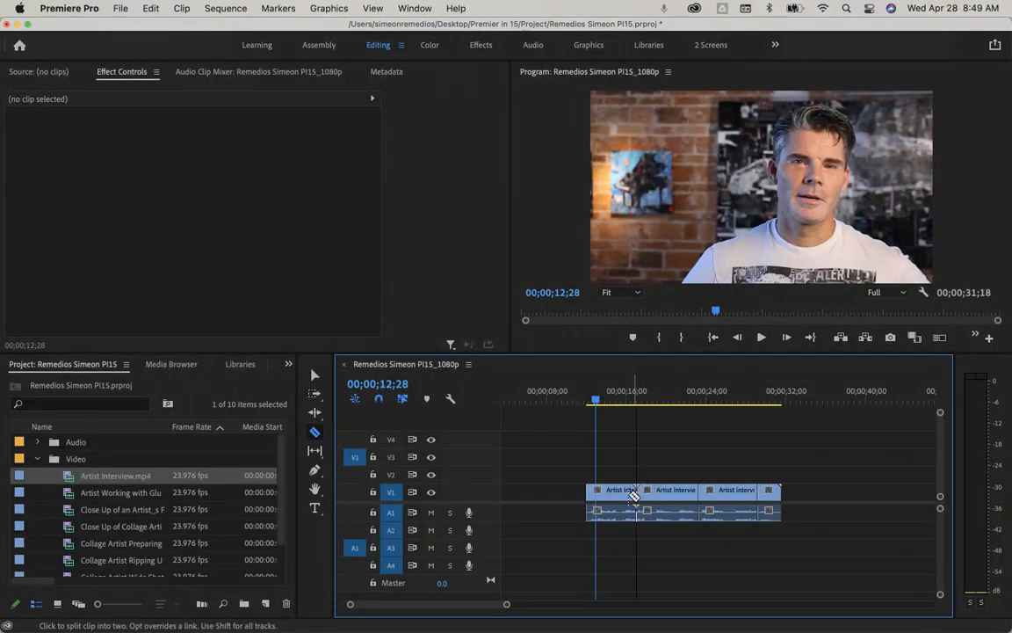
click(606, 492)
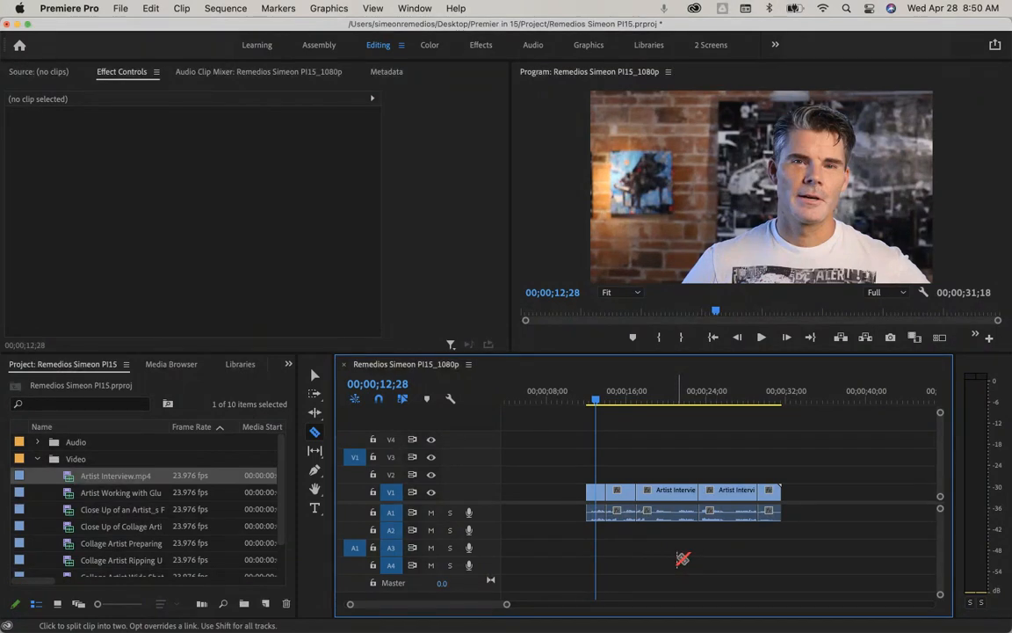
Undo the razor cuts so the interview clip is one piece, and return to the Selection tool
key(super+z)
key(super+z)
key(super+z)
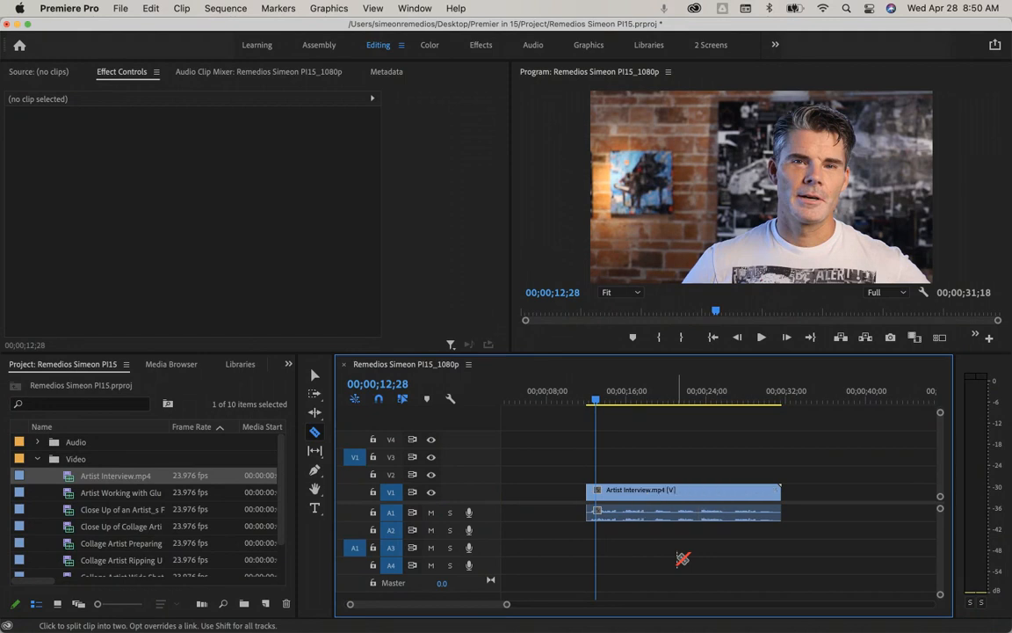
key(v)
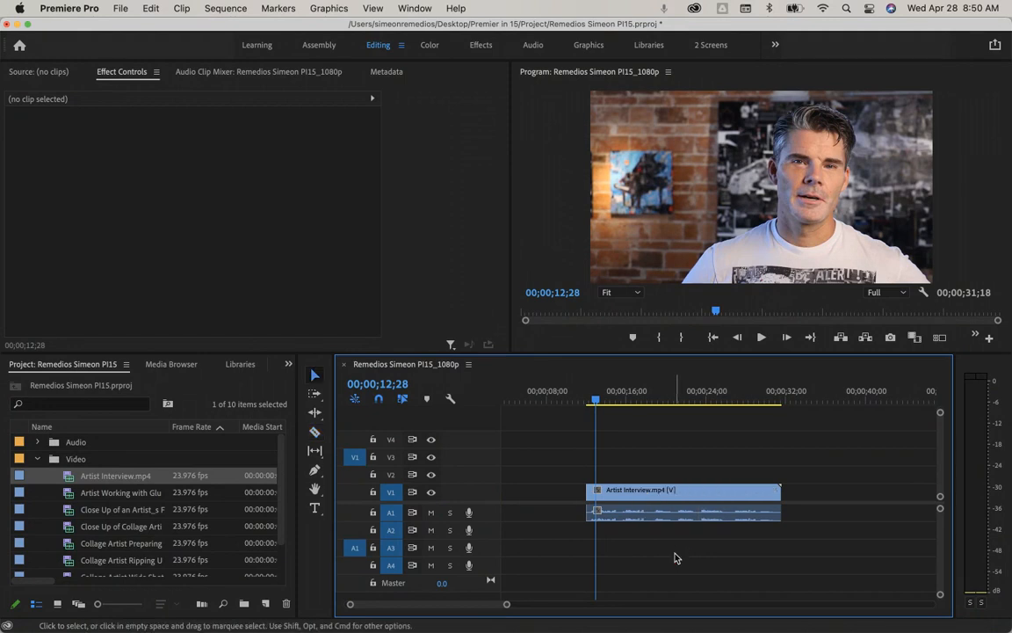
Try placing Artist Working with Glue.mp4 after the interview clip in the sequence and delete it again
drag(630, 448, 730, 545)
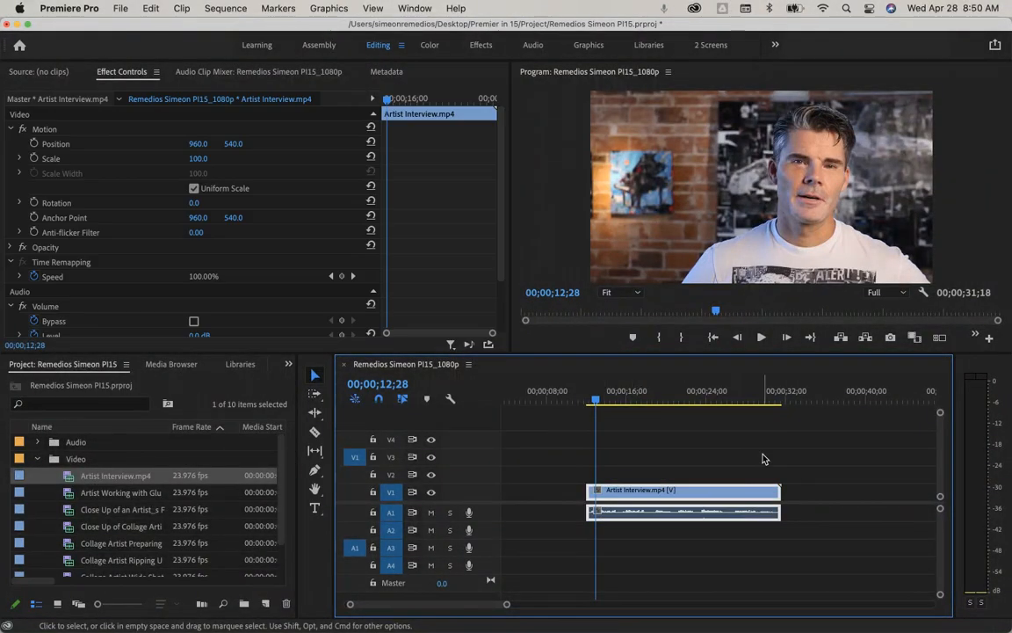
drag(840, 443, 652, 552)
click(606, 554)
drag(147, 494, 834, 496)
drag(799, 427, 895, 538)
key(Delete)
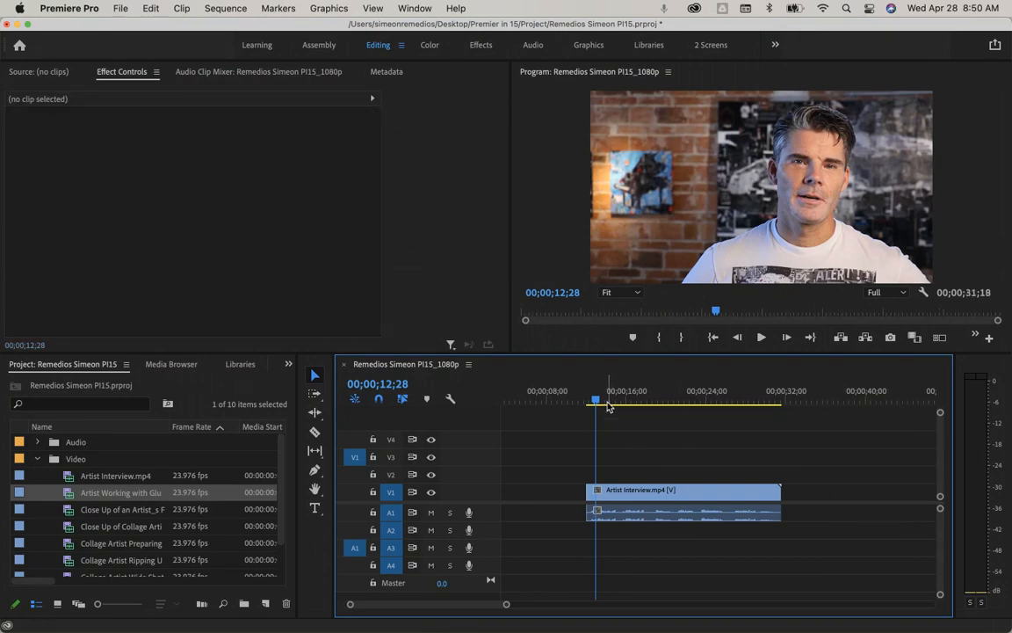
Move the trimmed interview clip with its audio to the very start of the sequence
drag(614, 447, 696, 565)
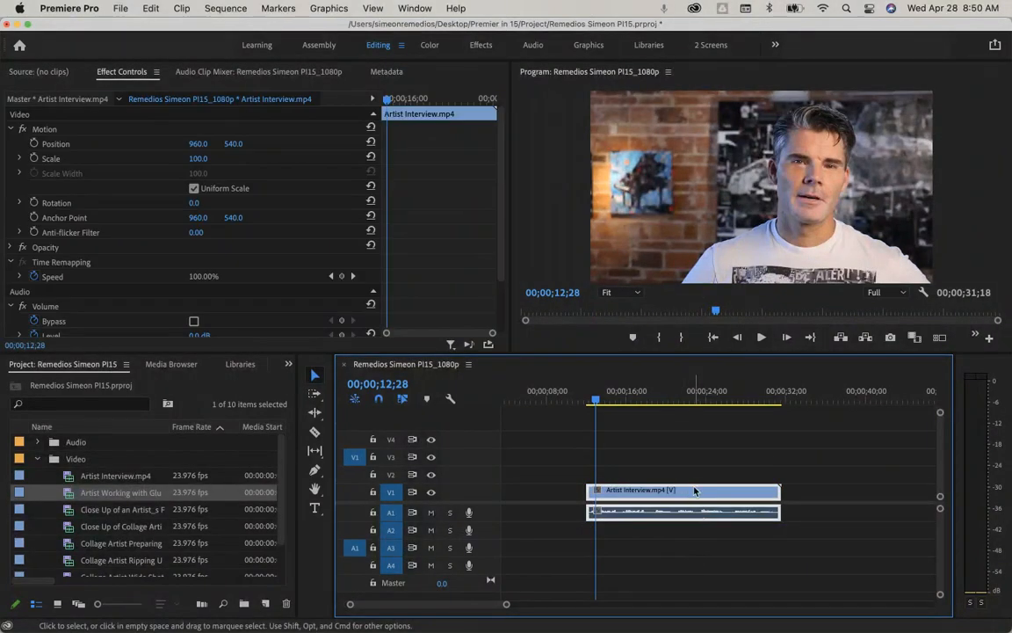
drag(694, 491, 572, 493)
drag(475, 603, 413, 604)
click(524, 459)
Play the first few seconds of the sequence from its start and scrub to the end of the interview clip
drag(561, 400, 461, 401)
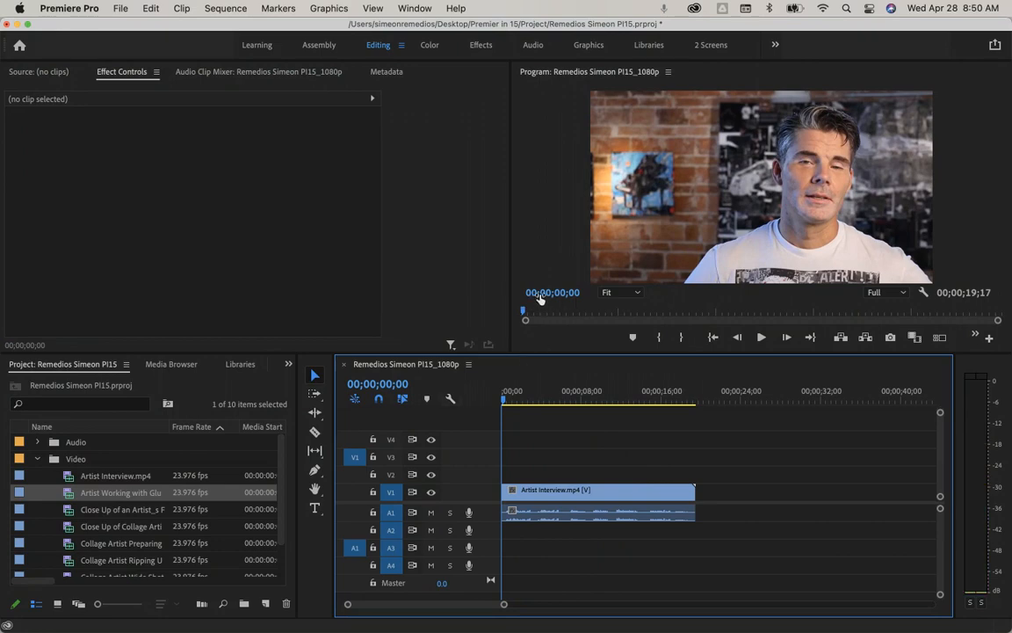
click(761, 337)
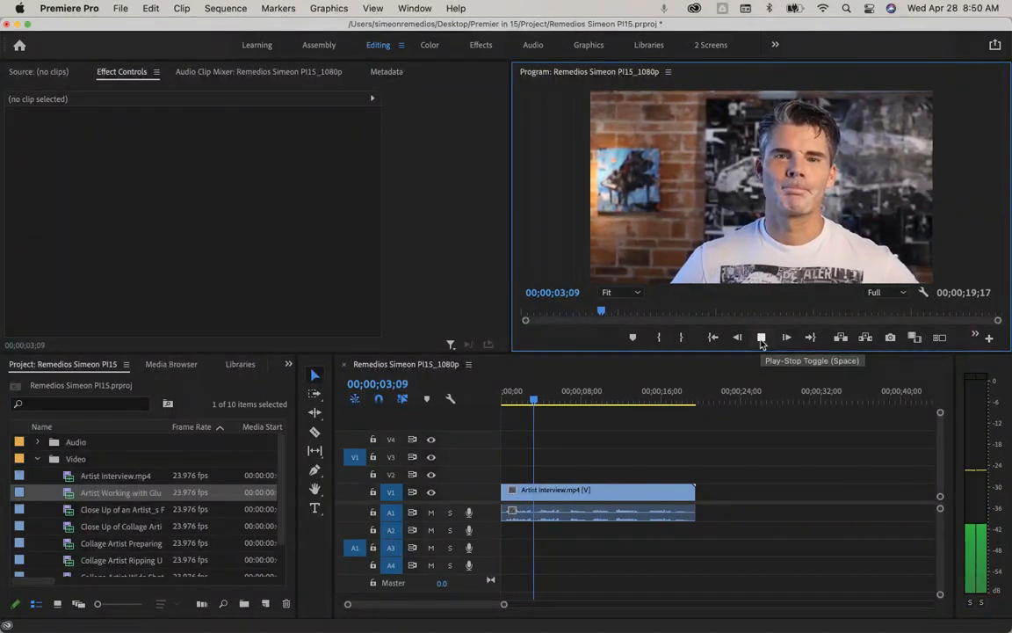
click(761, 339)
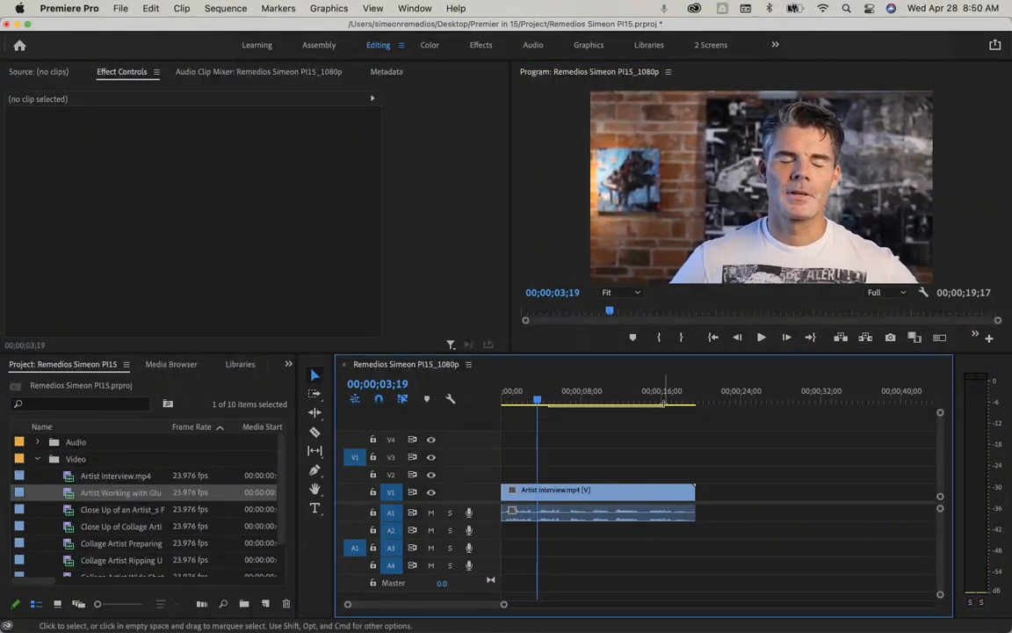
drag(537, 400, 695, 401)
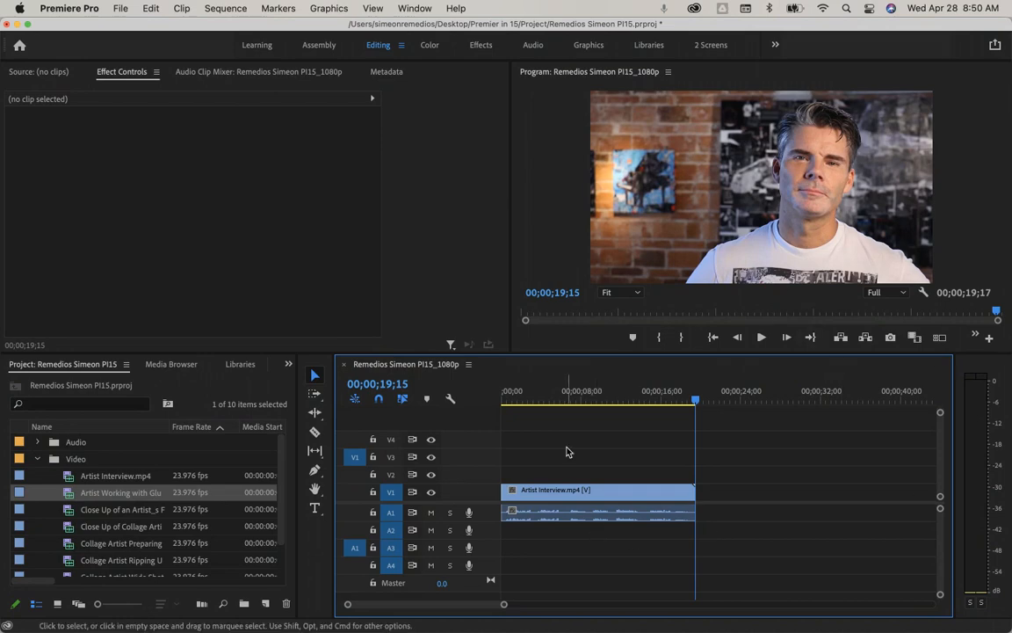
Return to the sequence start and play the interview up to 00;00;04;16
key(Home)
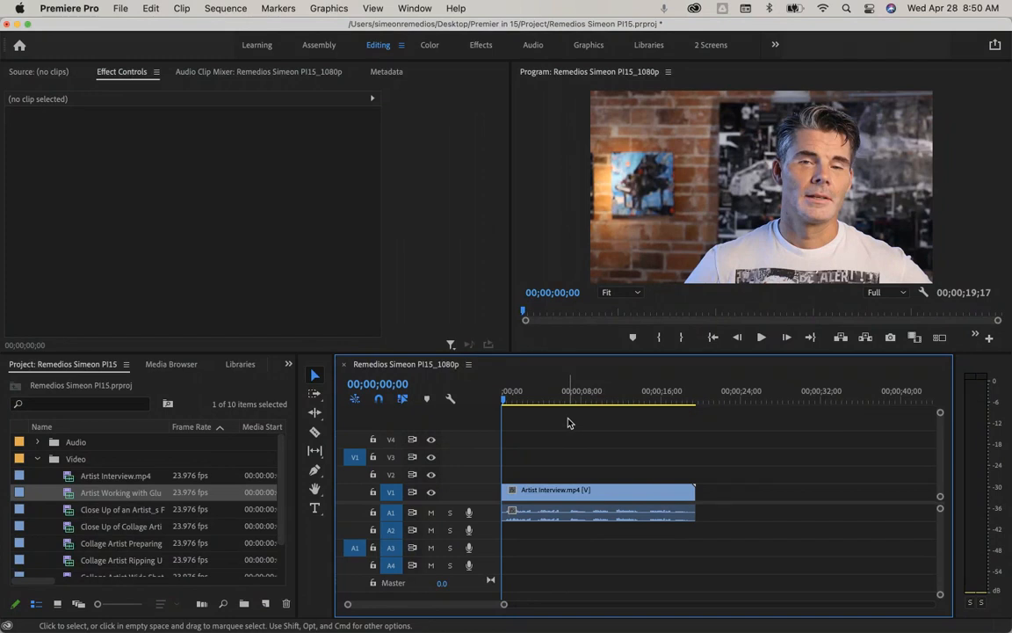
key(space)
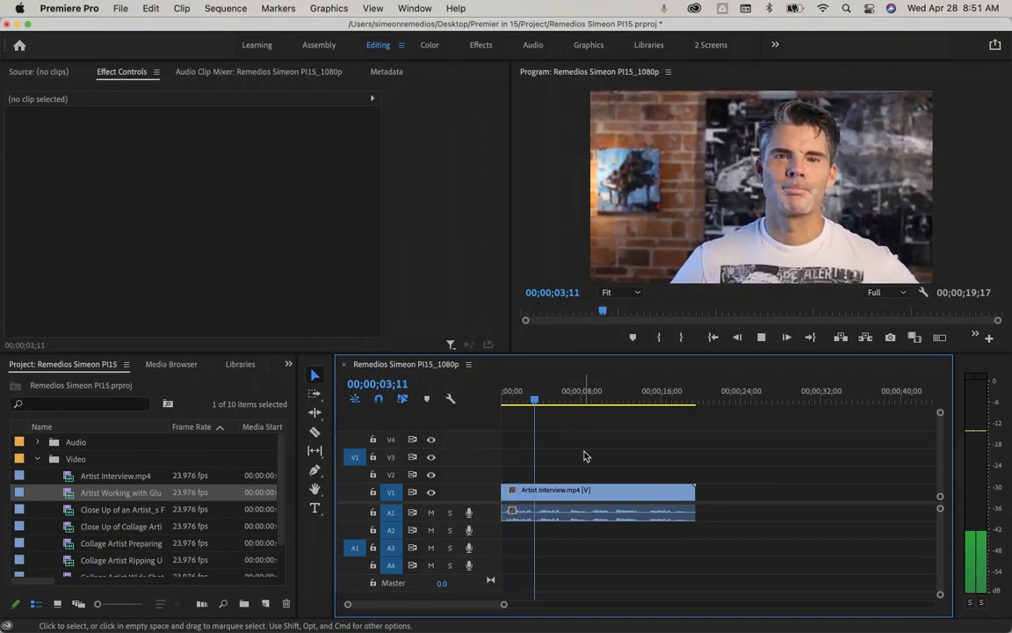
key(space)
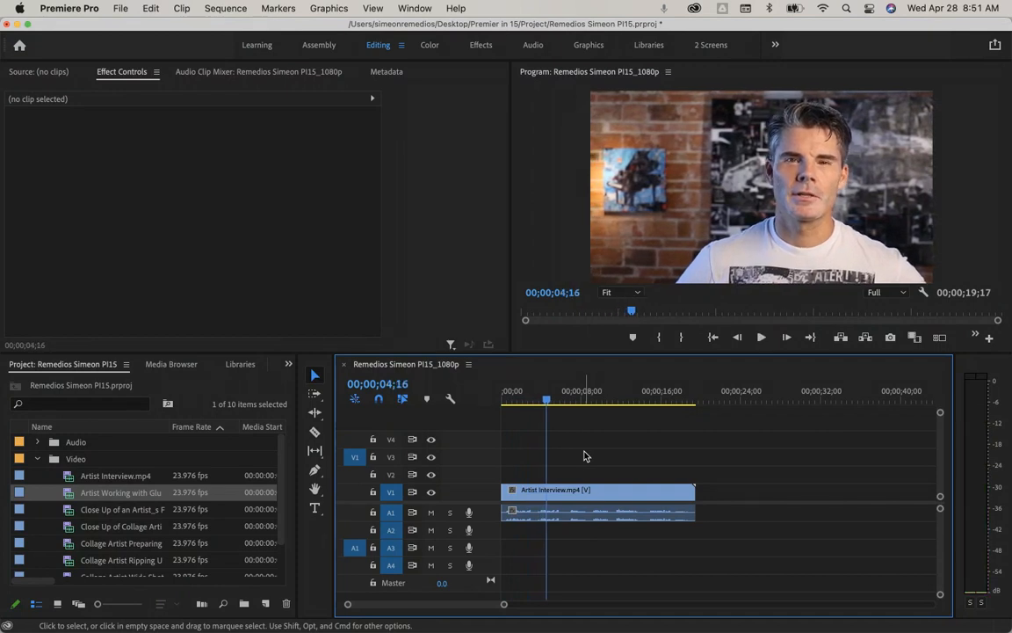
Preview the Artist Working with Glue, Close Up of an Artist_s Face and Close Up of Collage Artist_s Hands on Canvas clips from the Video bin
double_click(106, 494)
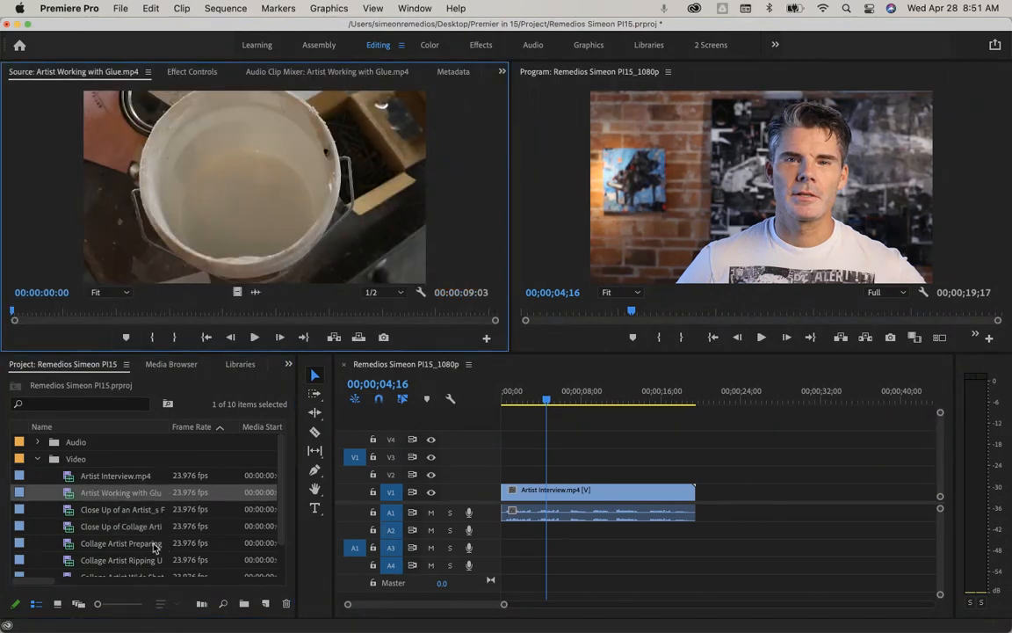
double_click(115, 512)
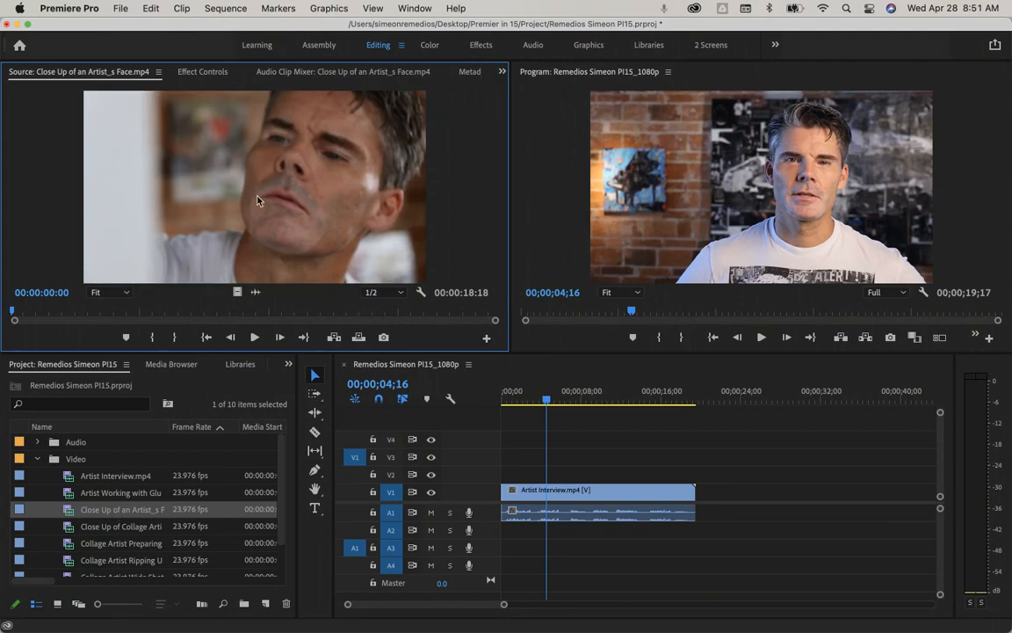
double_click(115, 525)
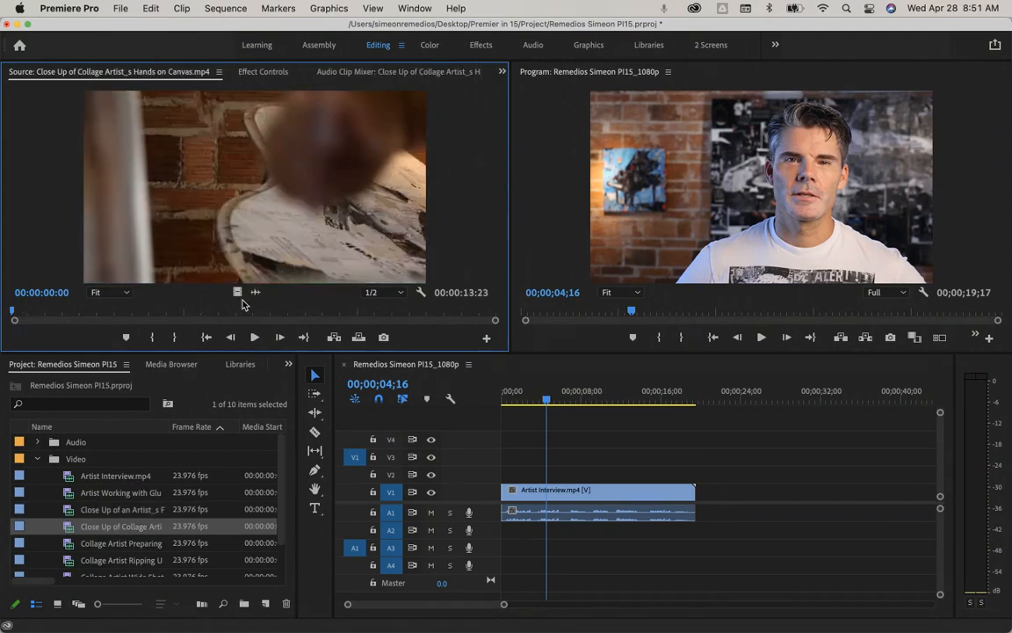
click(254, 337)
click(254, 337)
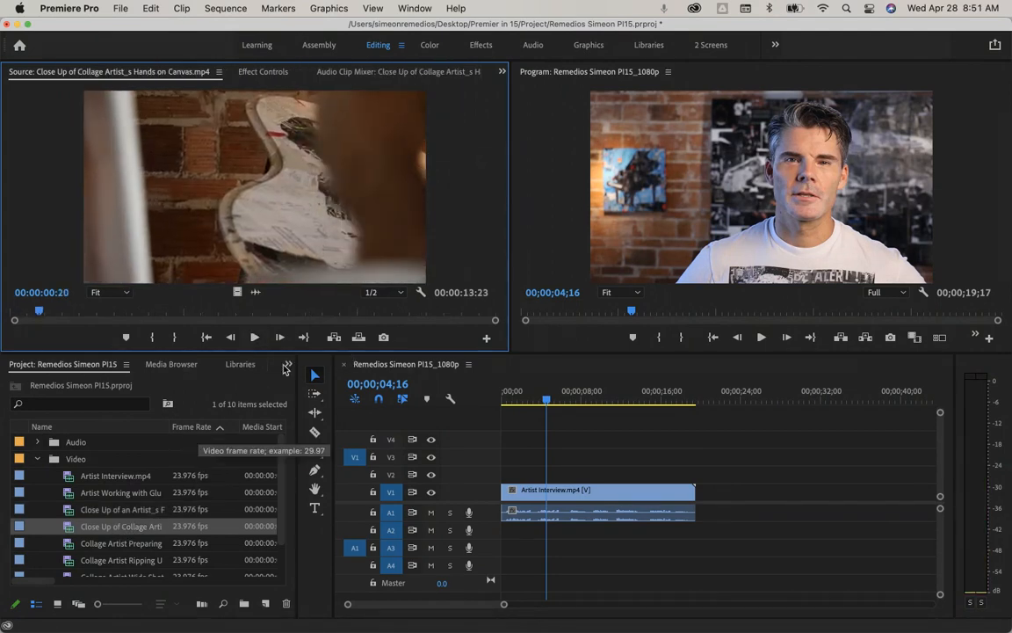
Scrub through Close Up of Collage Artist_s Hands on Canvas.mp4 in the Source Monitor to 00:00:08:03
click(134, 511)
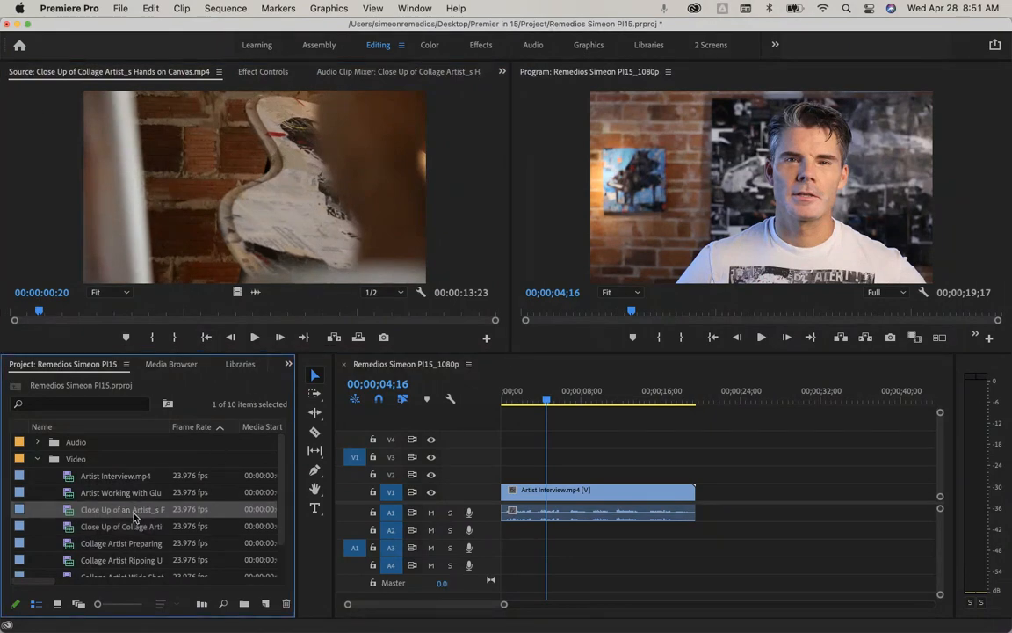
double_click(141, 533)
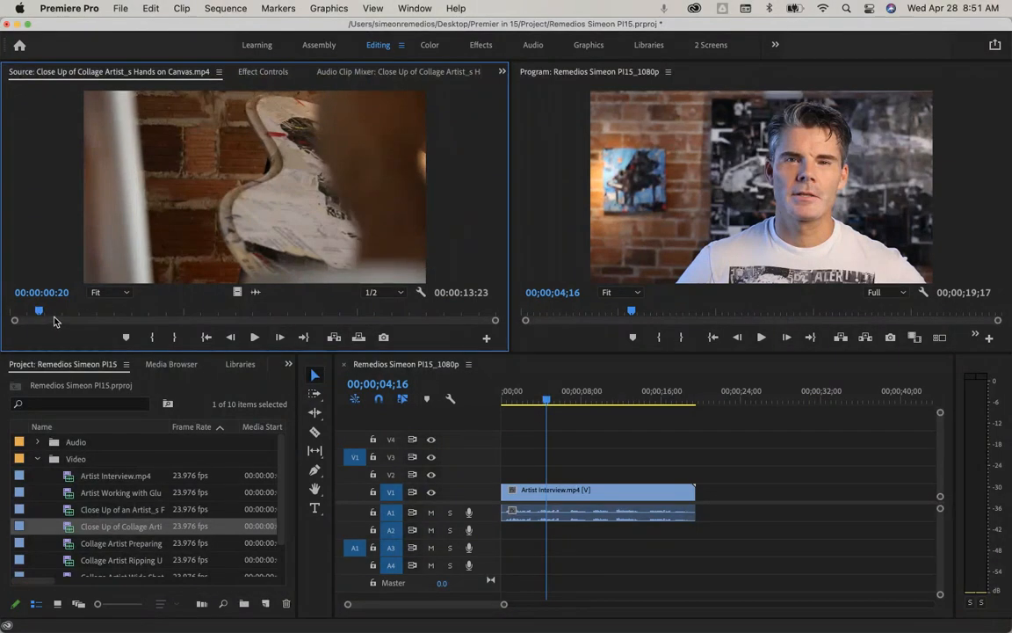
drag(39, 311, 293, 323)
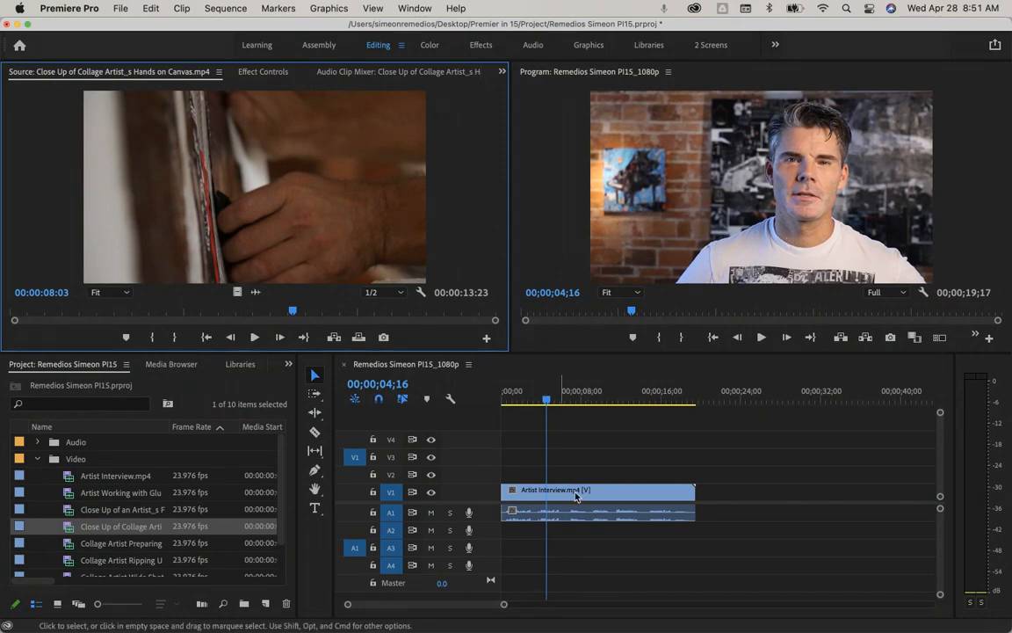
click(505, 474)
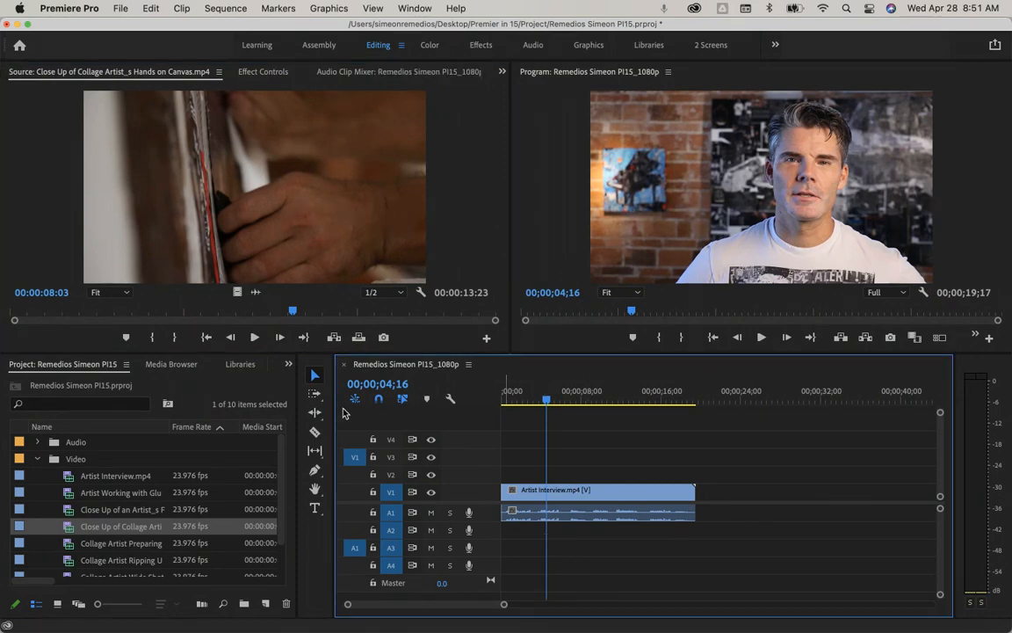
click(325, 572)
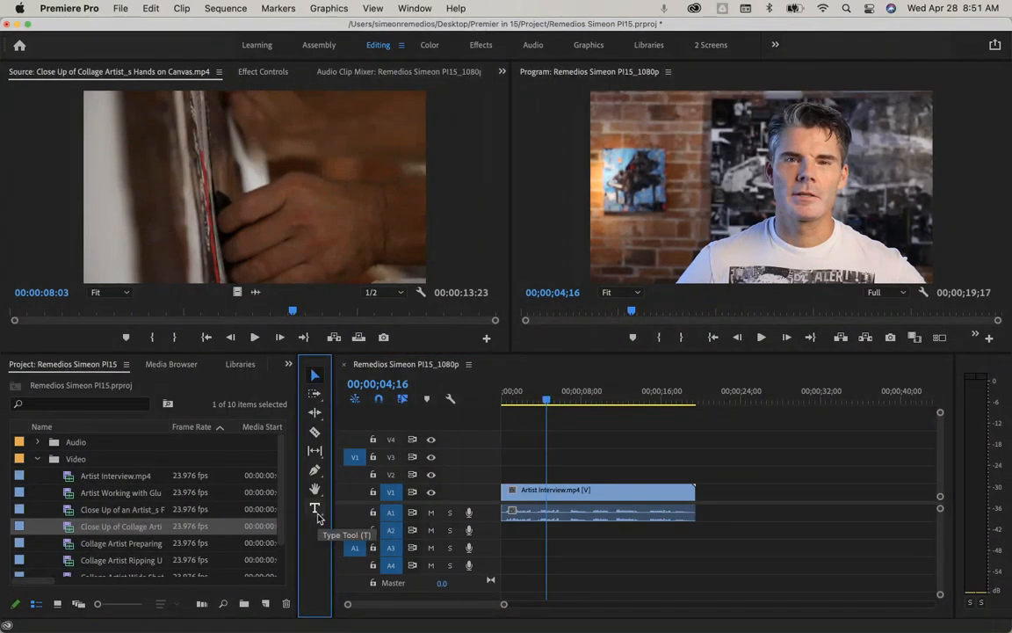
click(593, 444)
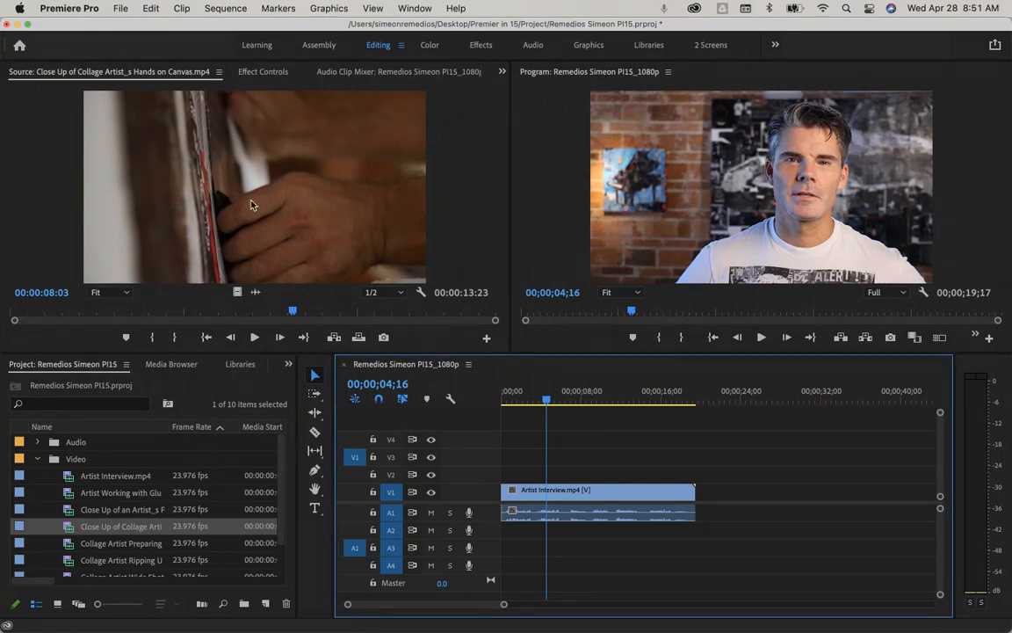
Place the hands-on-canvas clip with its audio on V2 and A2 at 00;00;04;16 and play the overlap to 00;00;06;24
click(392, 476)
drag(270, 227, 557, 478)
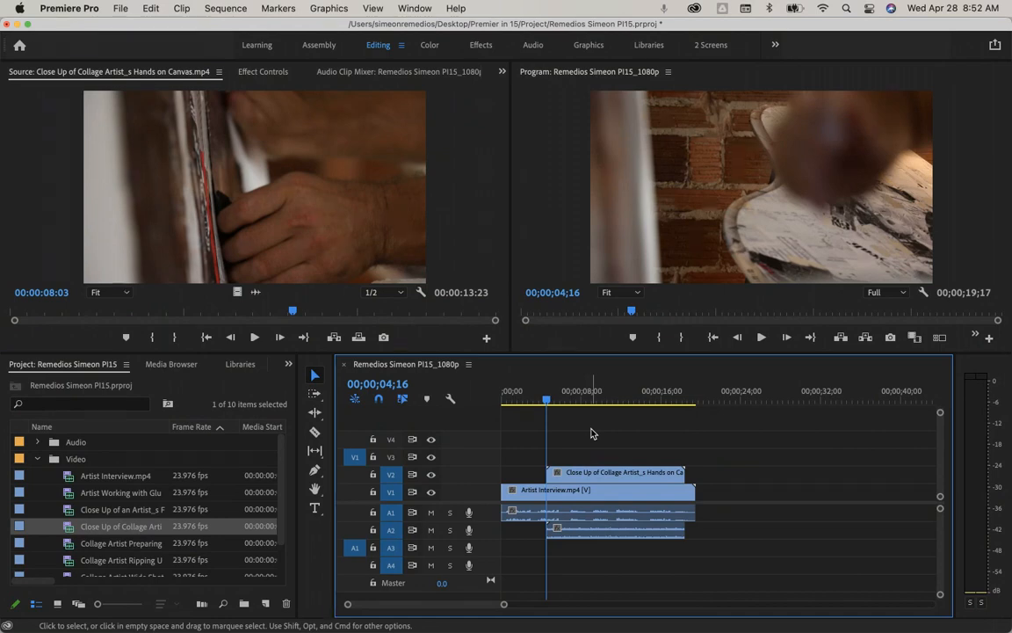
key(space)
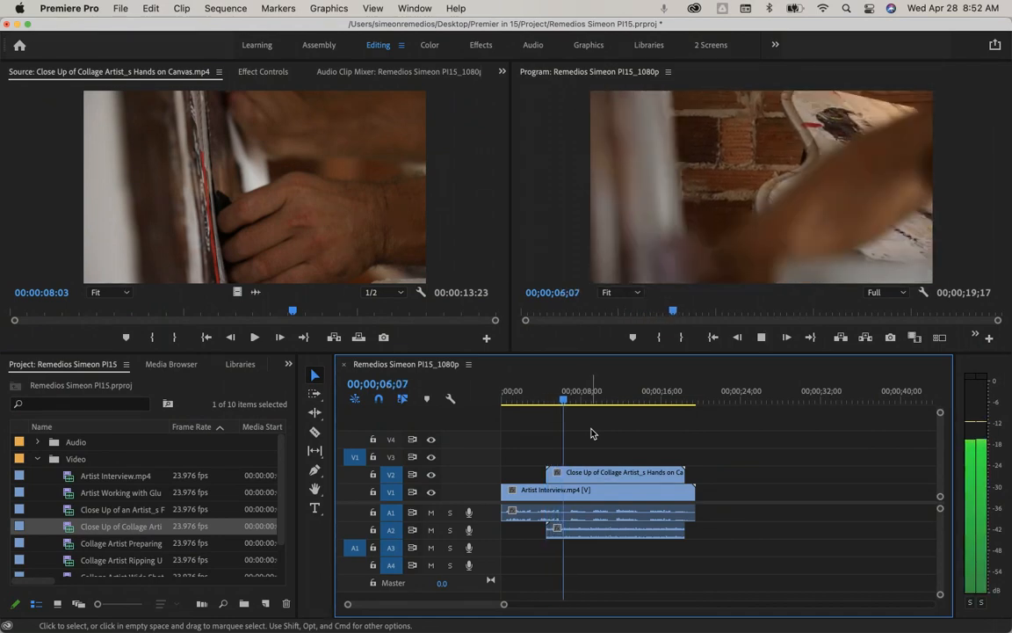
key(space)
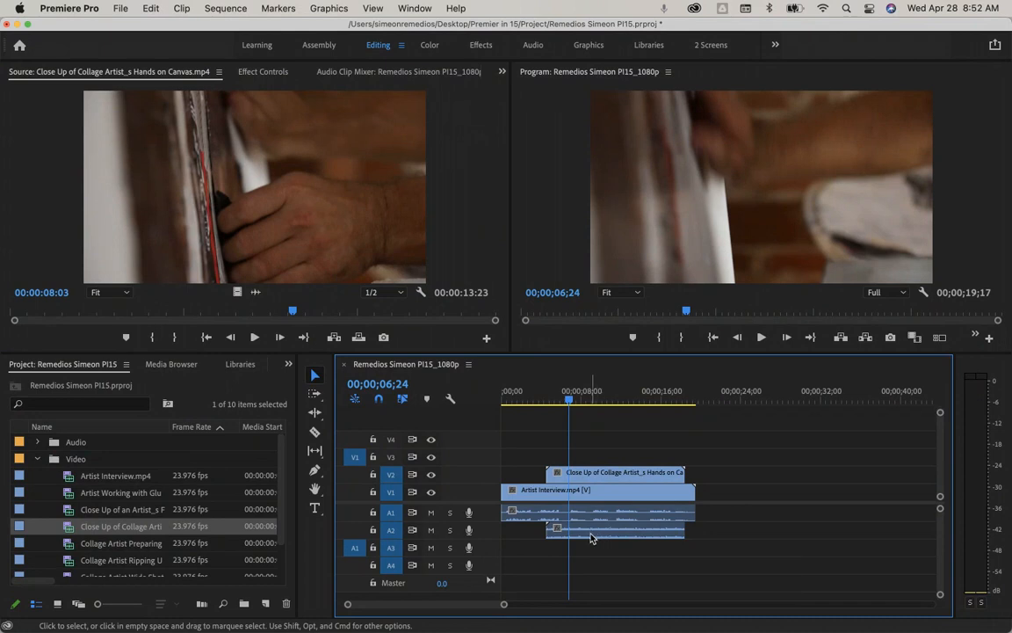
Try removing only the hands clip's A2 audio with track V2 locked, restoring both the audio and the track
click(594, 479)
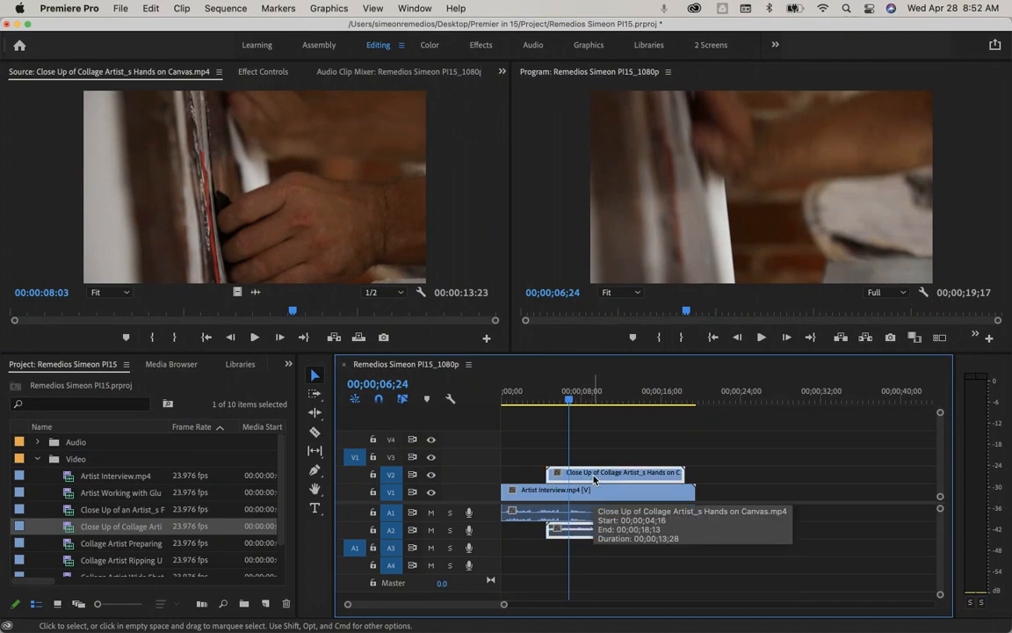
click(372, 475)
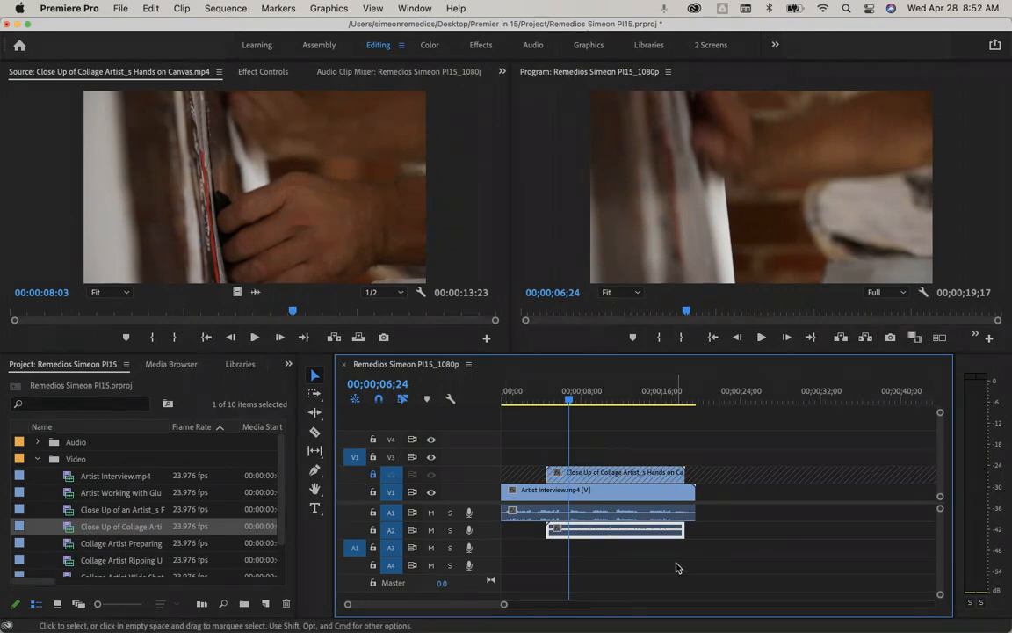
key(Delete)
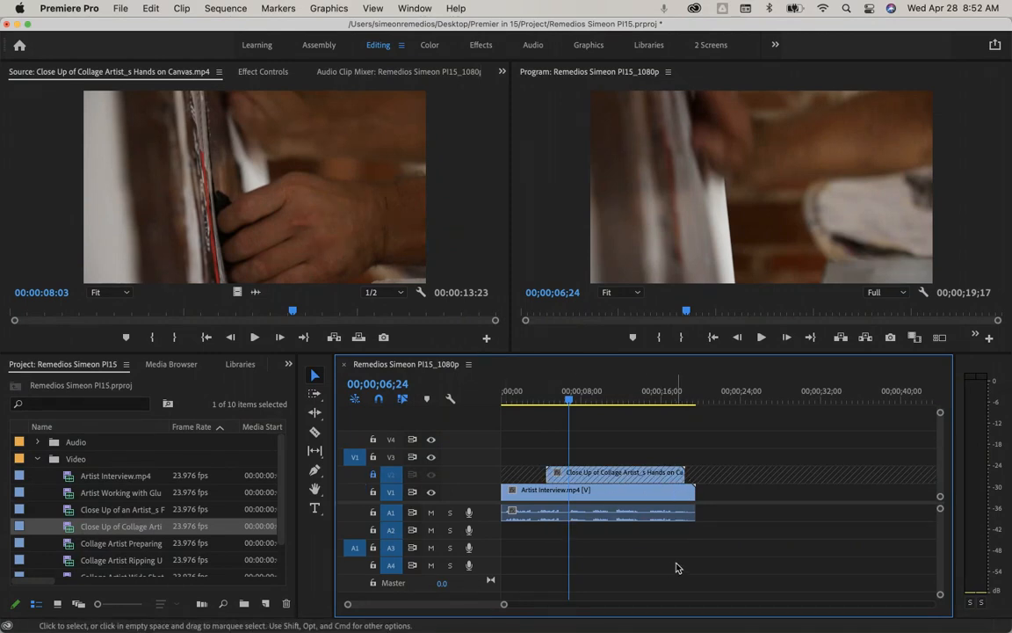
click(373, 475)
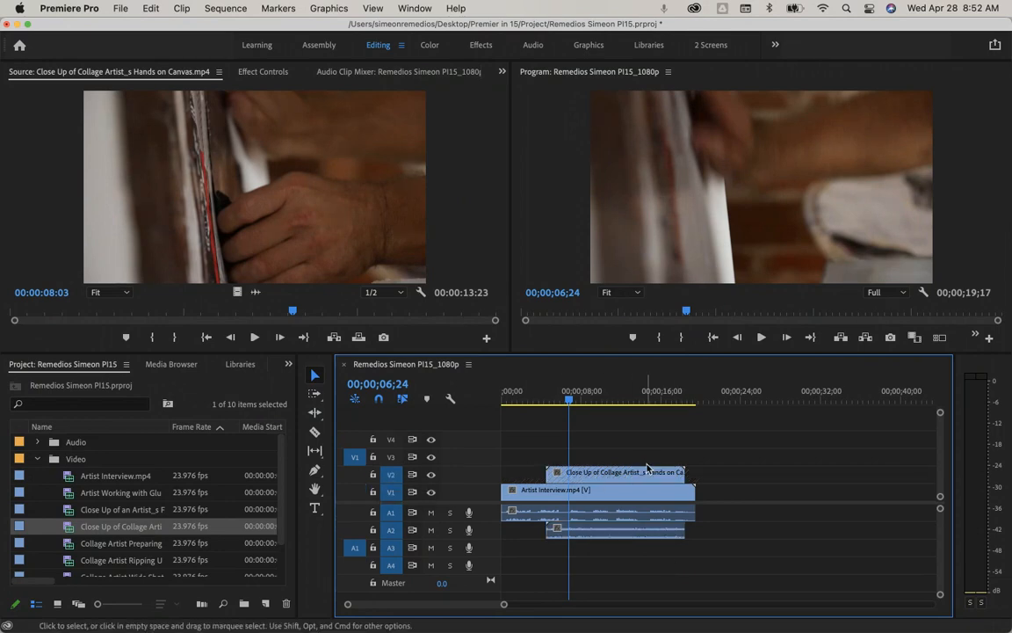
Delete the hands clip together with its linked audio and undo the deletion
click(604, 481)
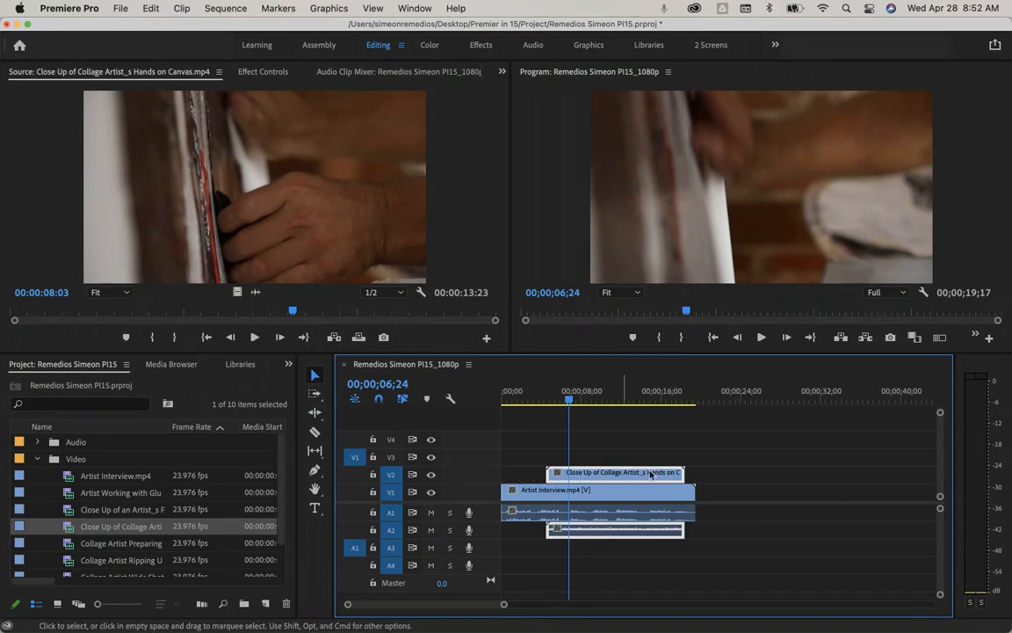
key(Delete)
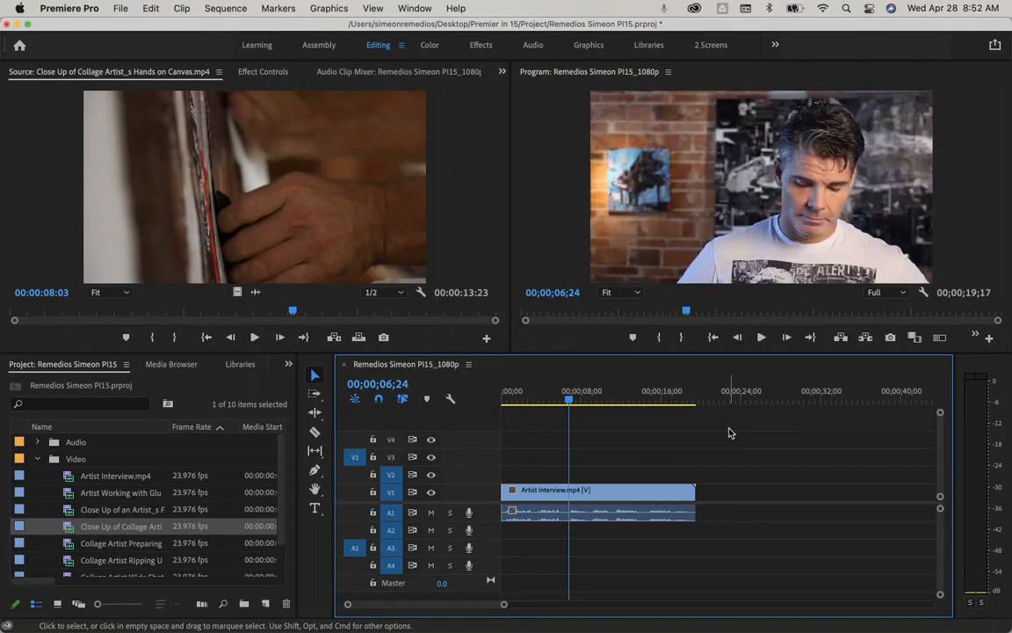
key(super+z)
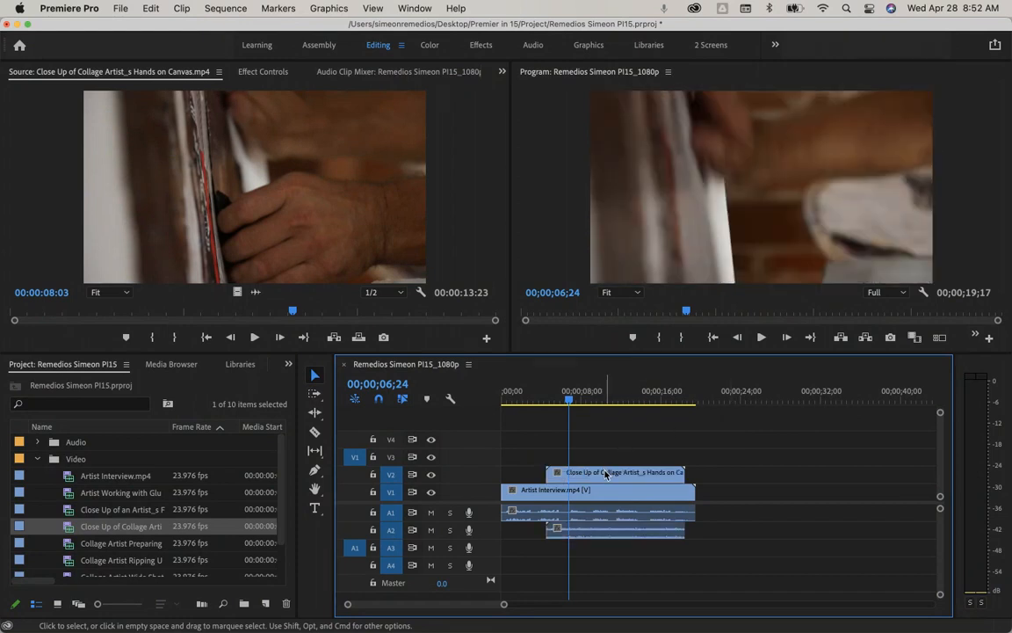
Lock V2 again, delete the hands clip's audio alone, and undo both changes
click(372, 475)
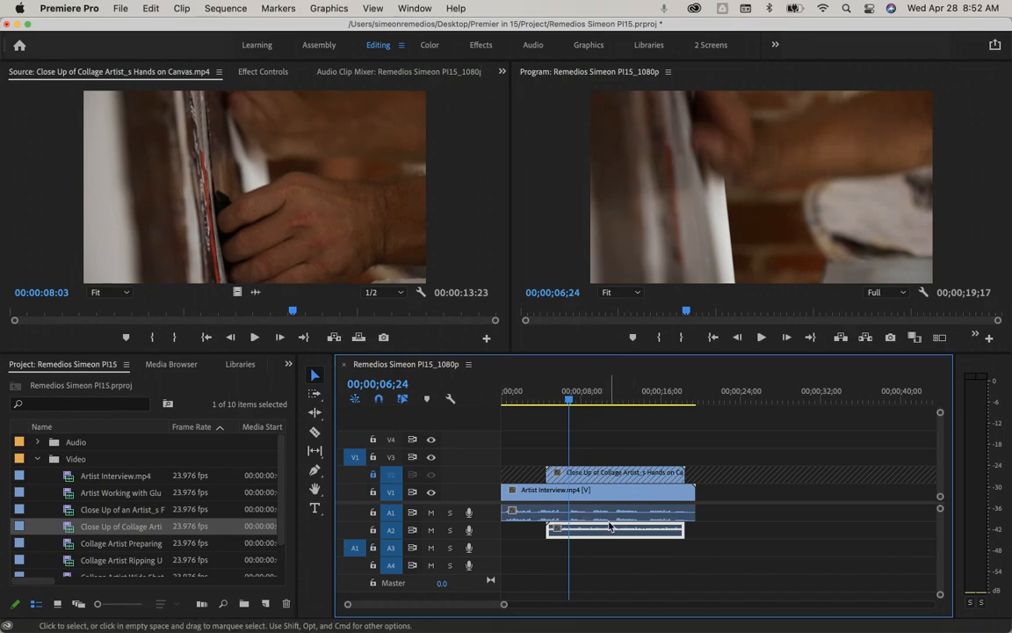
key(Delete)
key(super+z)
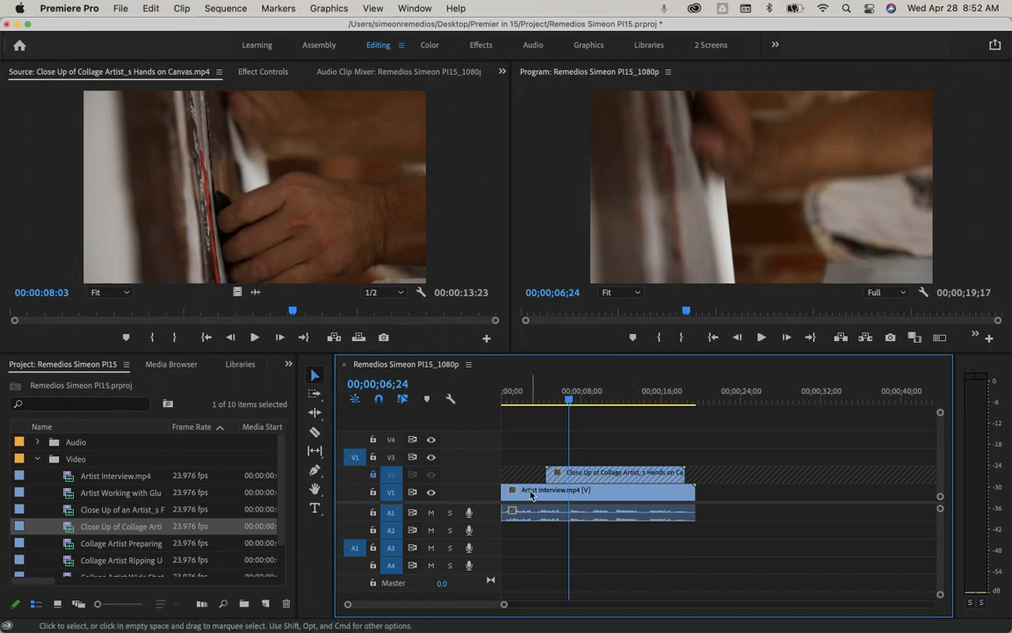
click(372, 475)
Replace the hands clip and its audio with a video-only copy on V2 starting at 00;00;03;20
click(669, 472)
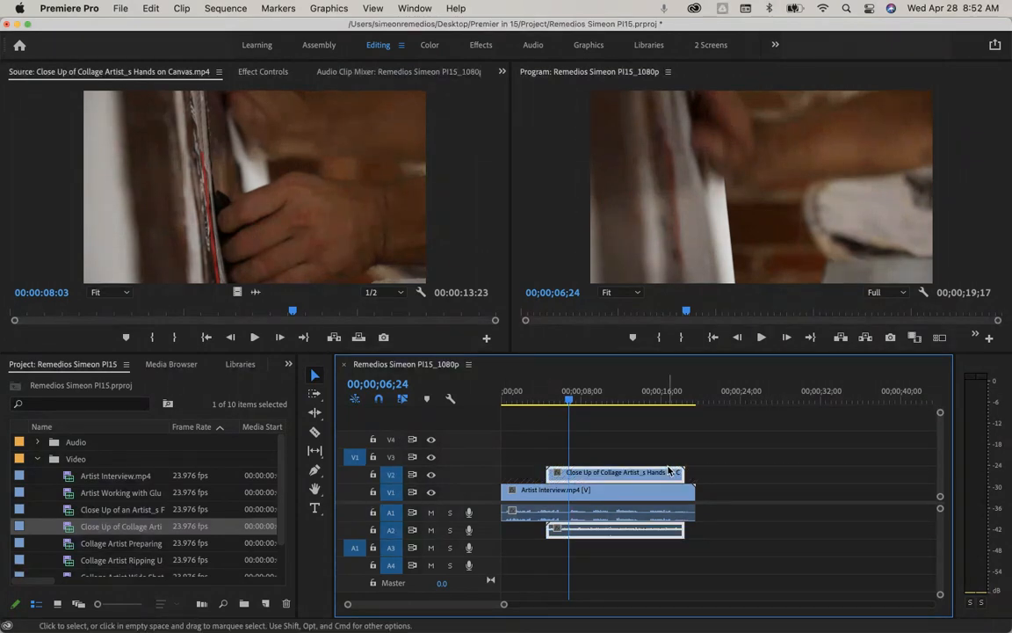
key(Delete)
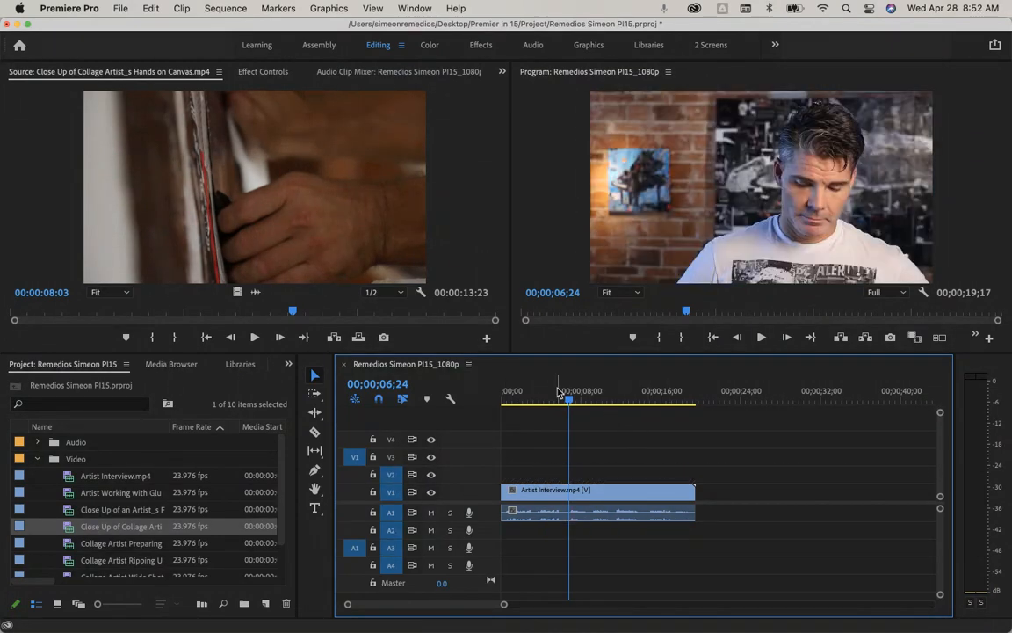
drag(571, 402, 539, 401)
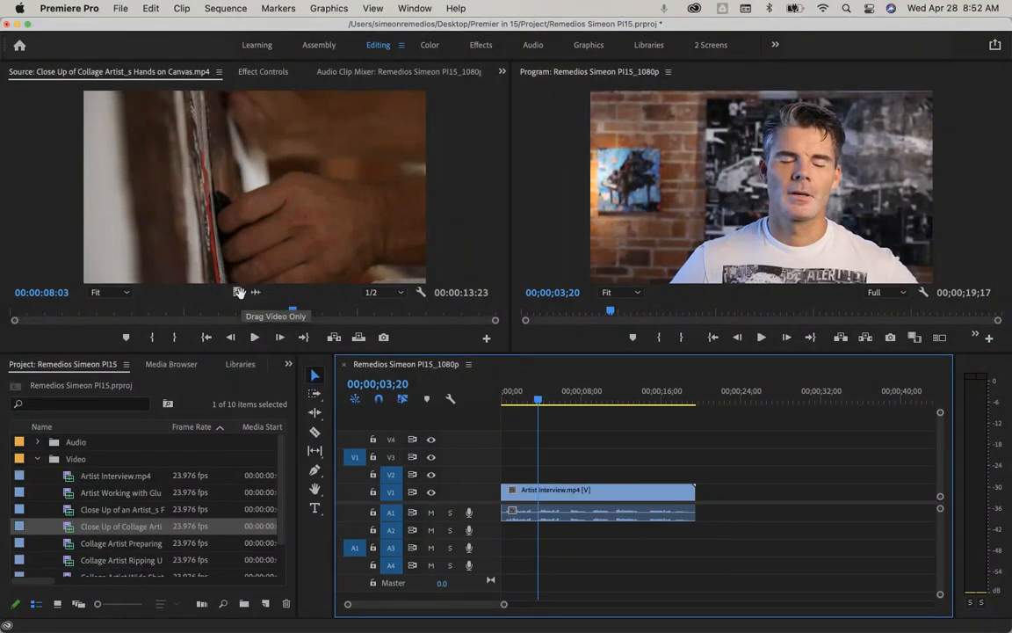
drag(239, 293, 543, 475)
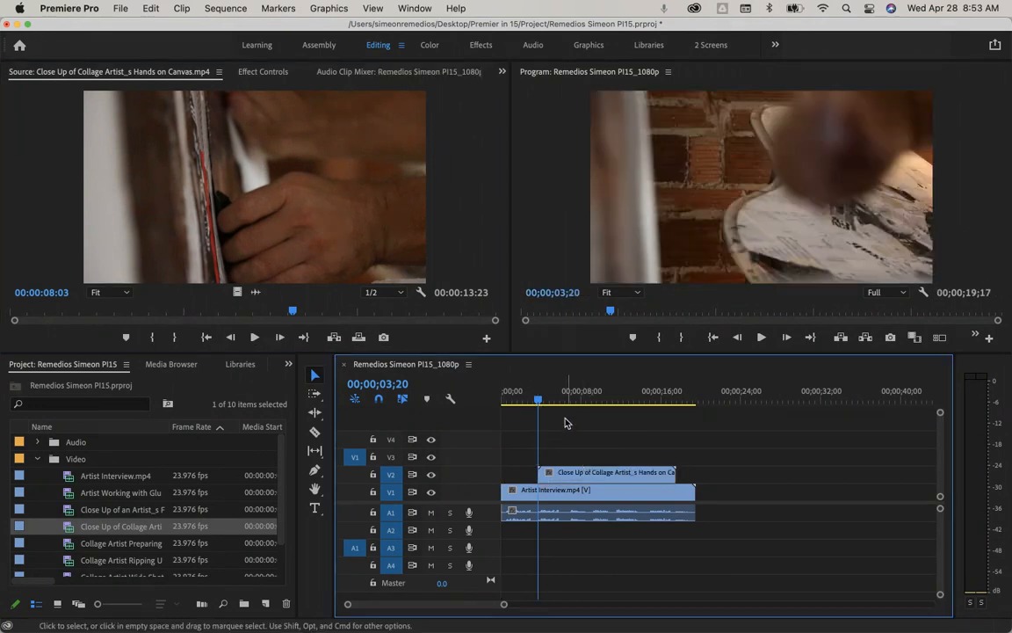
Play the sequence from 00;00;01;14 into the hands clip and stop at 00;00;04;24
drag(541, 404, 518, 403)
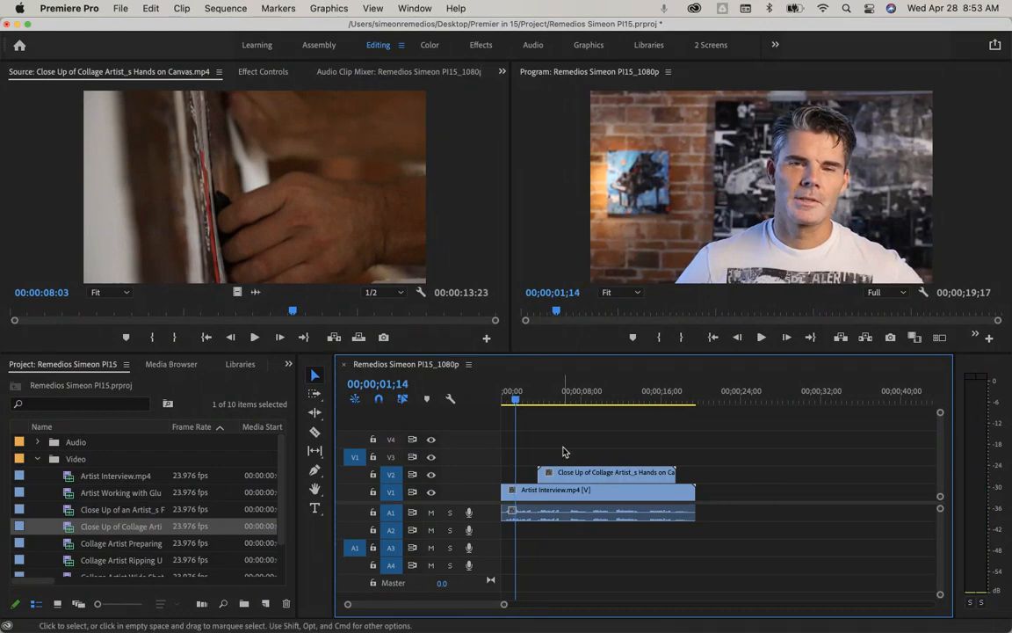
key(space)
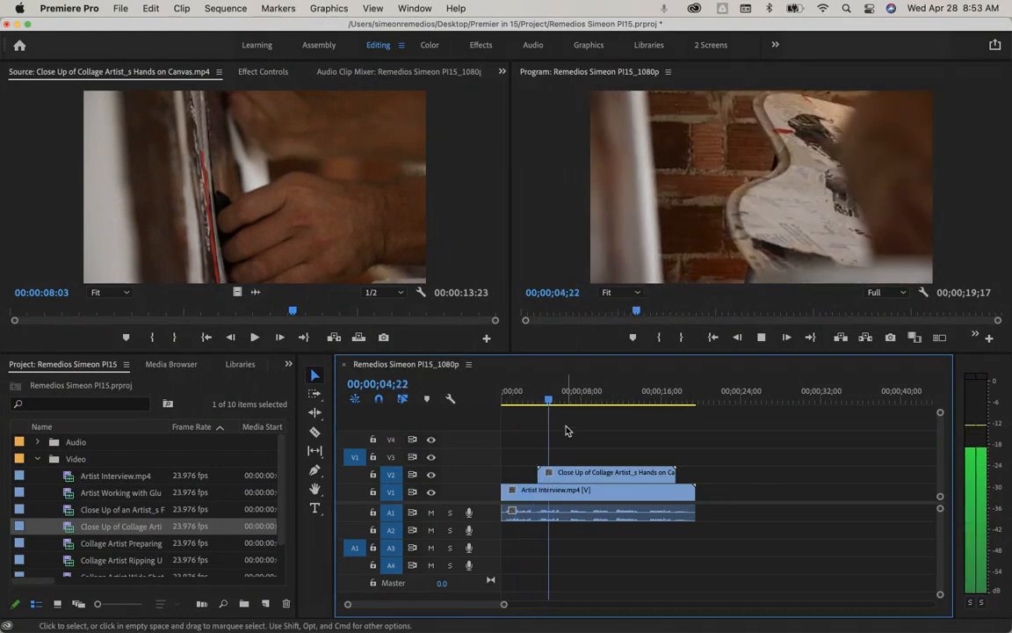
key(space)
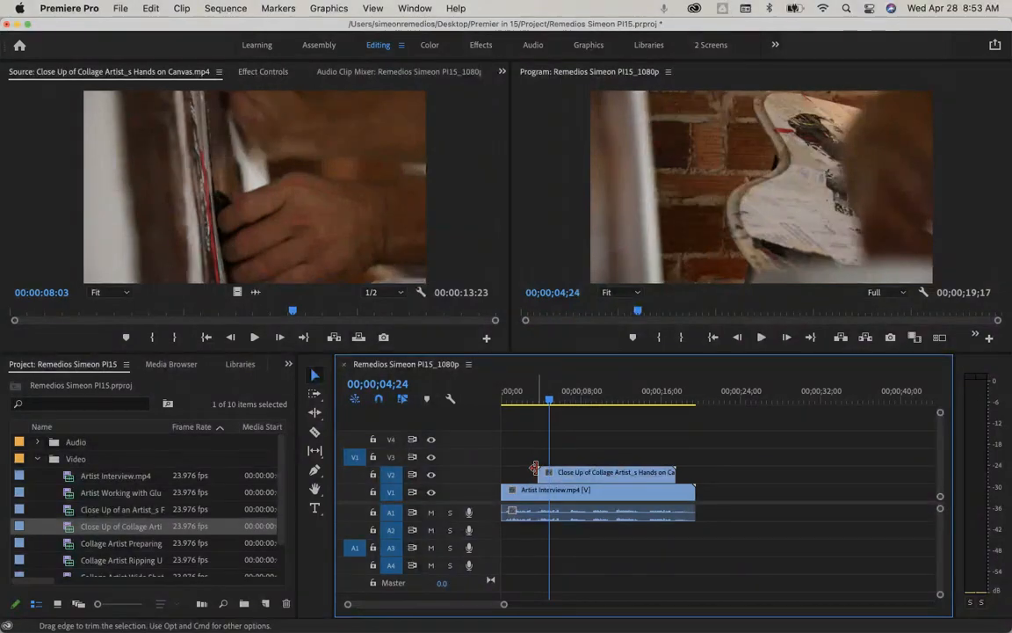
Trim the end of the hands-on-canvas clip on V2 back to the playhead at 00;00;04;24
scroll(534, 469, up, 6)
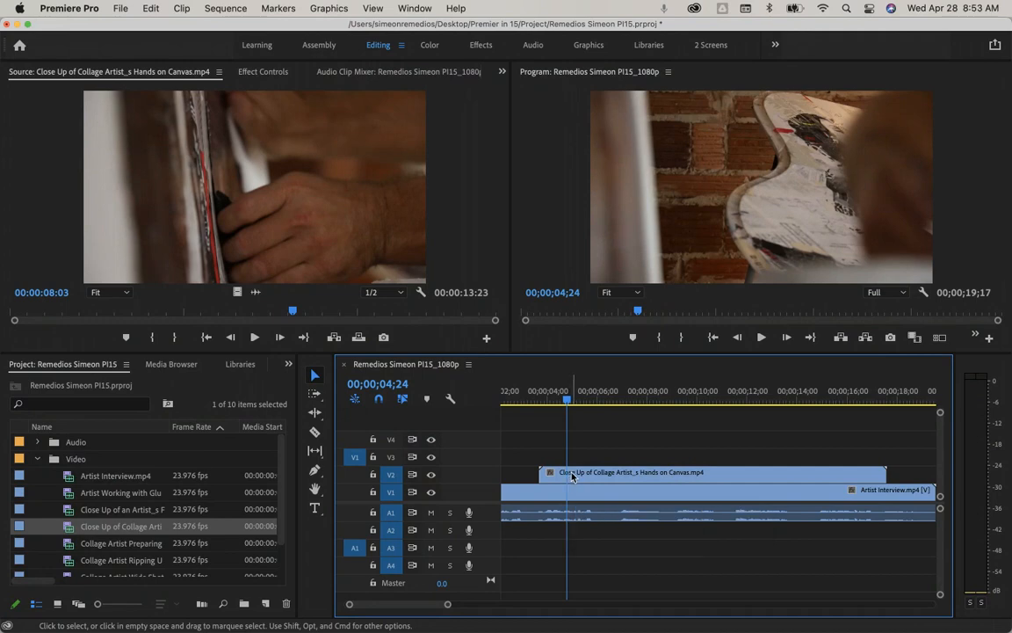
key(c)
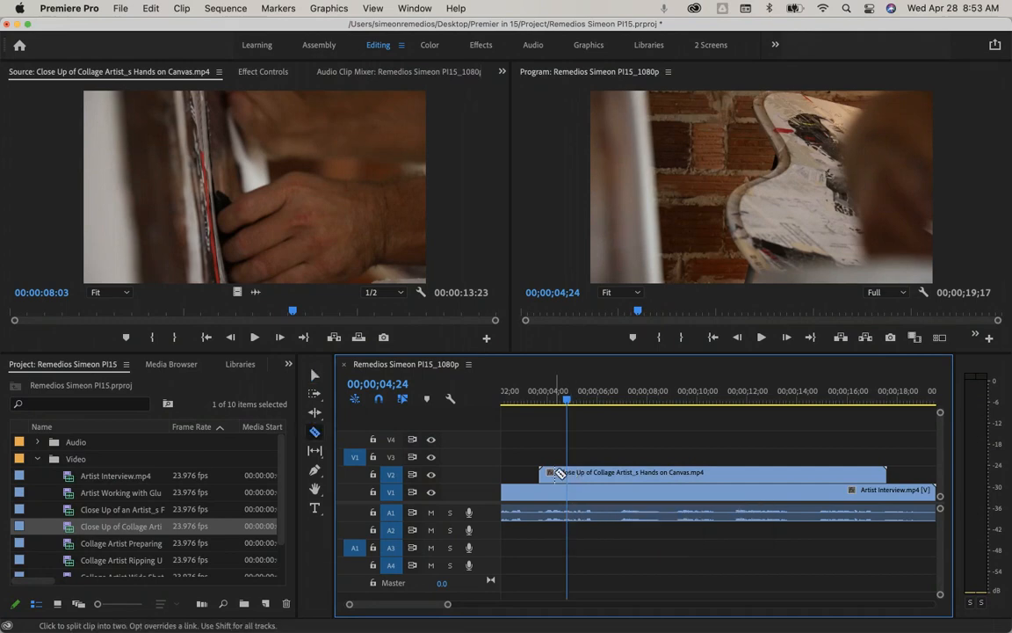
click(315, 375)
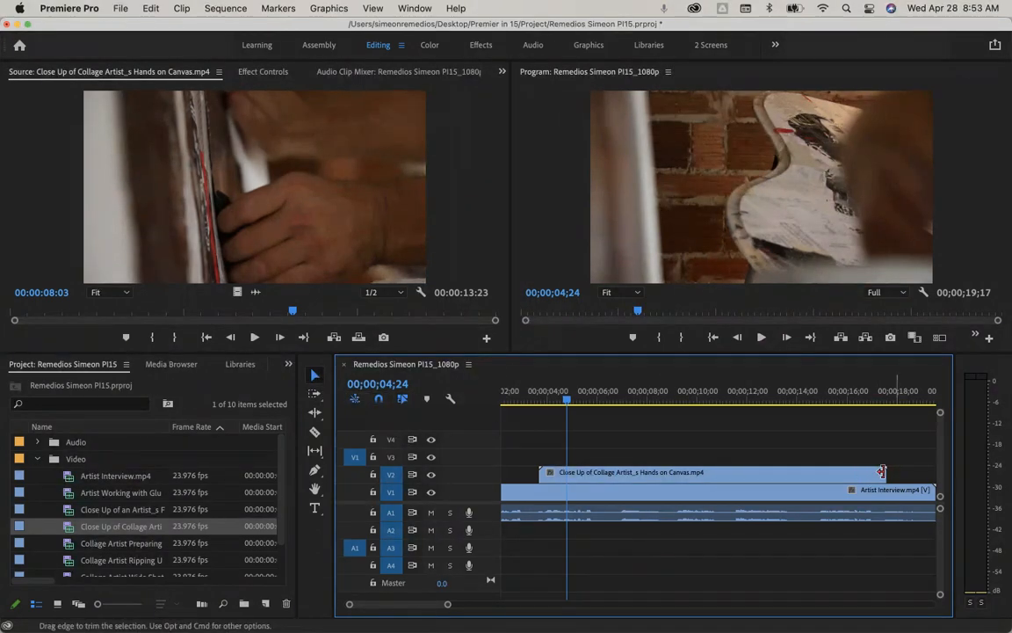
drag(881, 473, 566, 473)
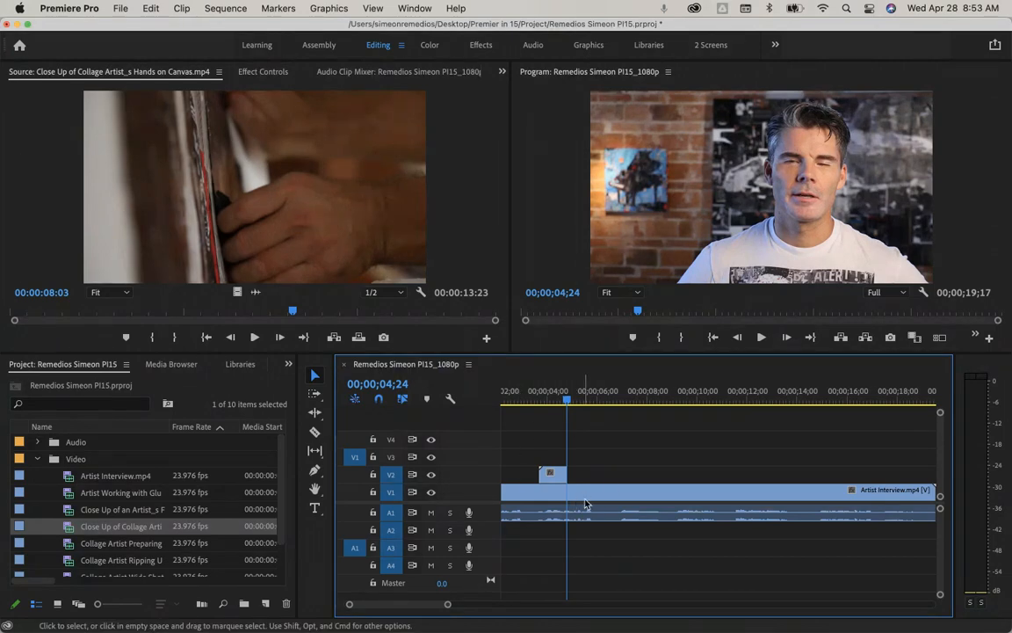
key(minus)
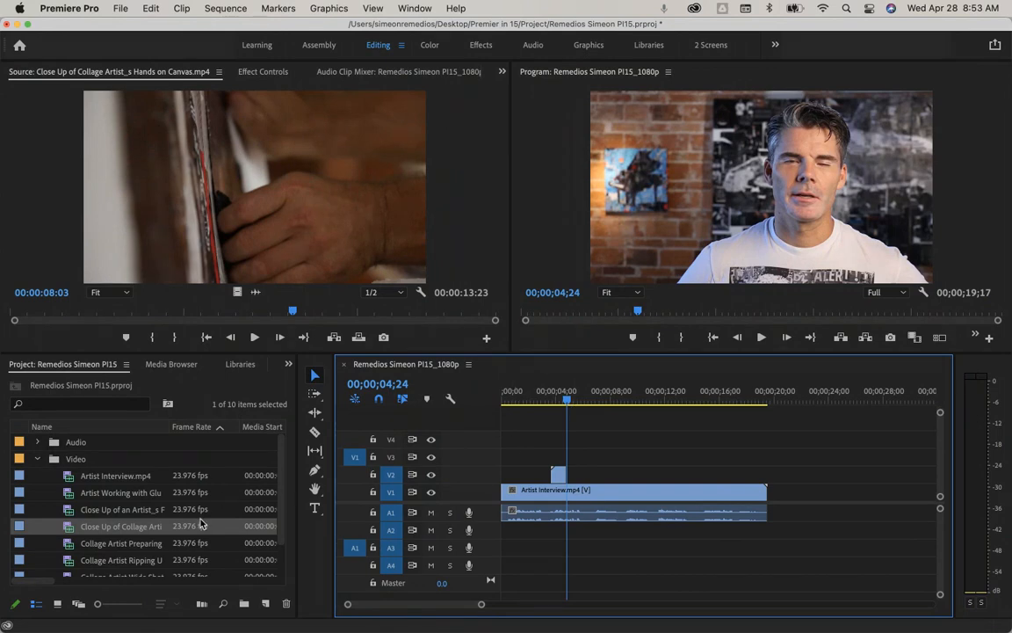
Place a video-only copy of Collage Artist Preparing Materials 01.mp4 on V2 after the hands clip and trim its start to 00;00;08;09
double_click(134, 545)
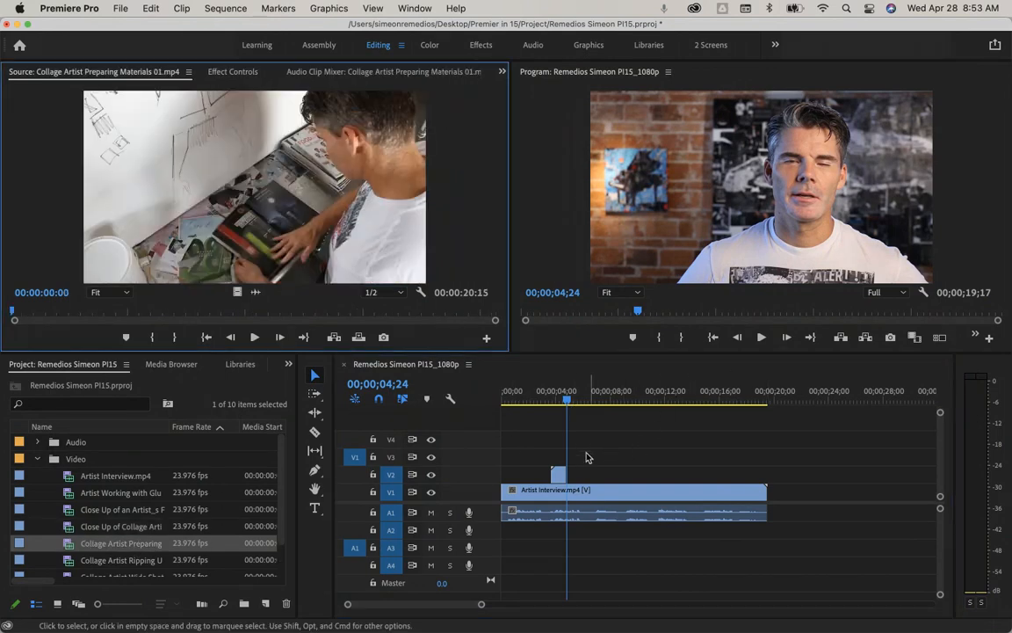
key(space)
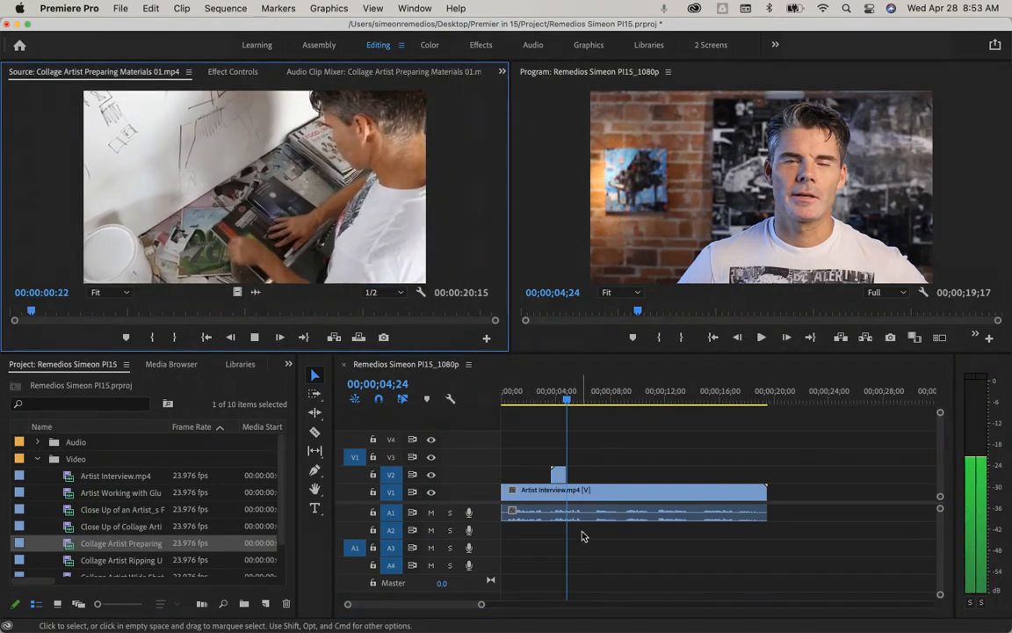
click(592, 457)
key(space)
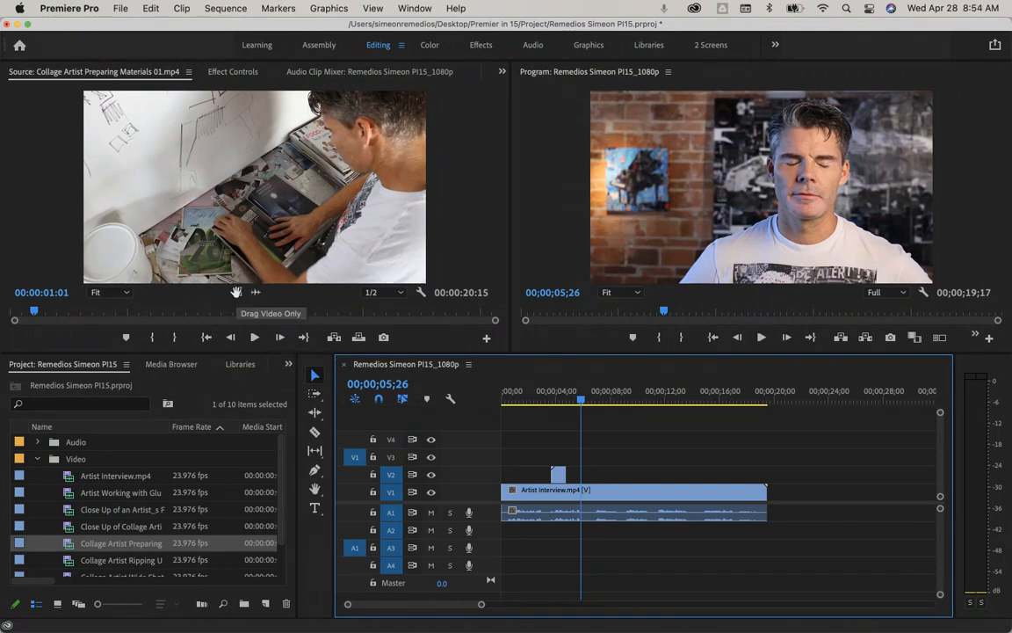
drag(235, 292, 592, 473)
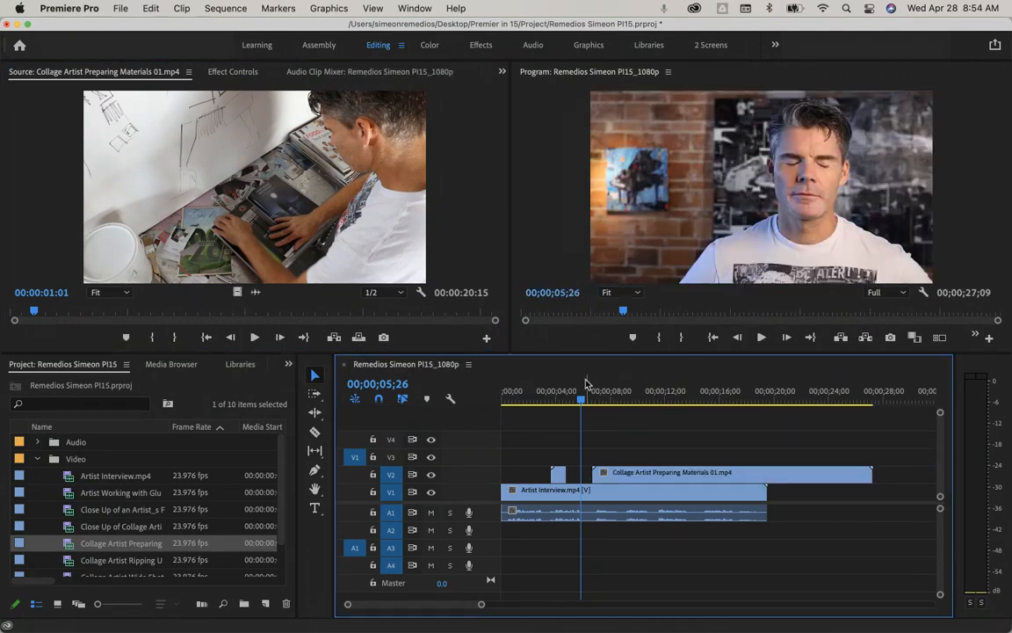
drag(594, 398, 616, 392)
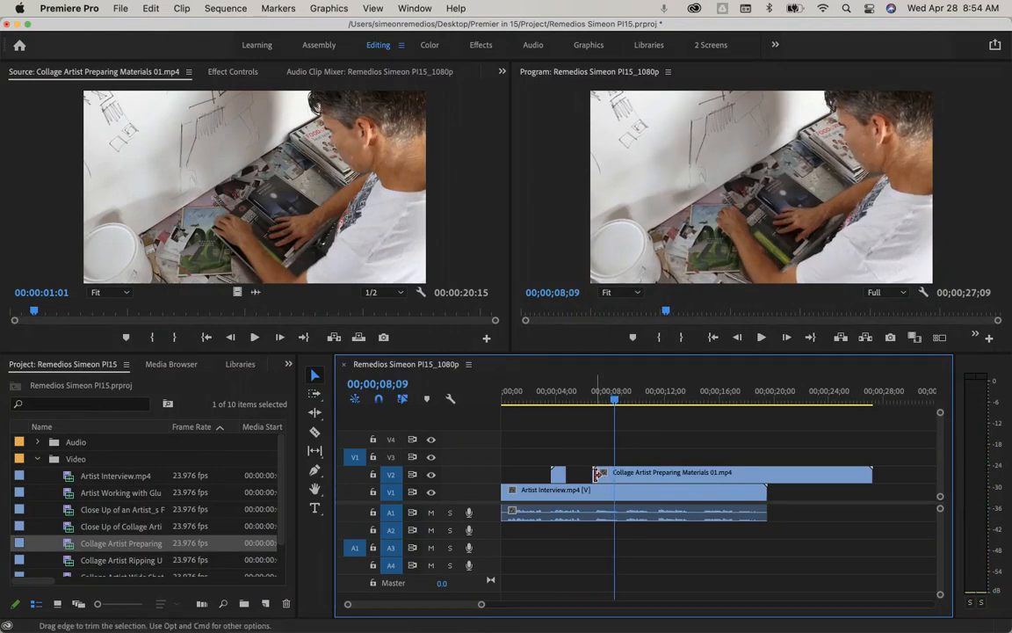
drag(597, 474, 614, 474)
Split the preparing-materials clip on V2 at 00;00;11;09 and delete the portion after the cut
click(624, 395)
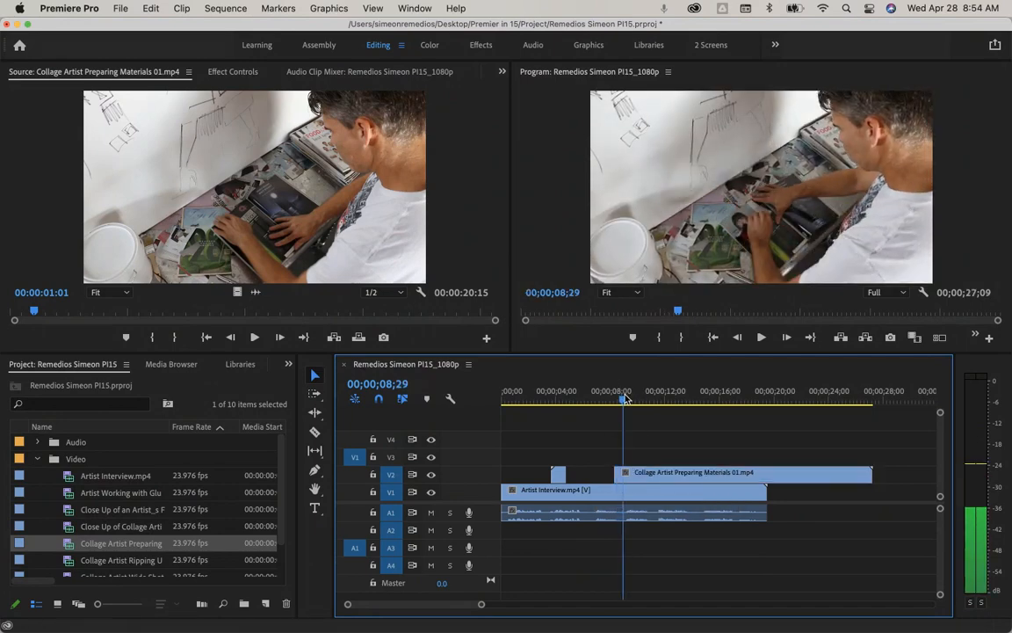
drag(626, 397, 657, 398)
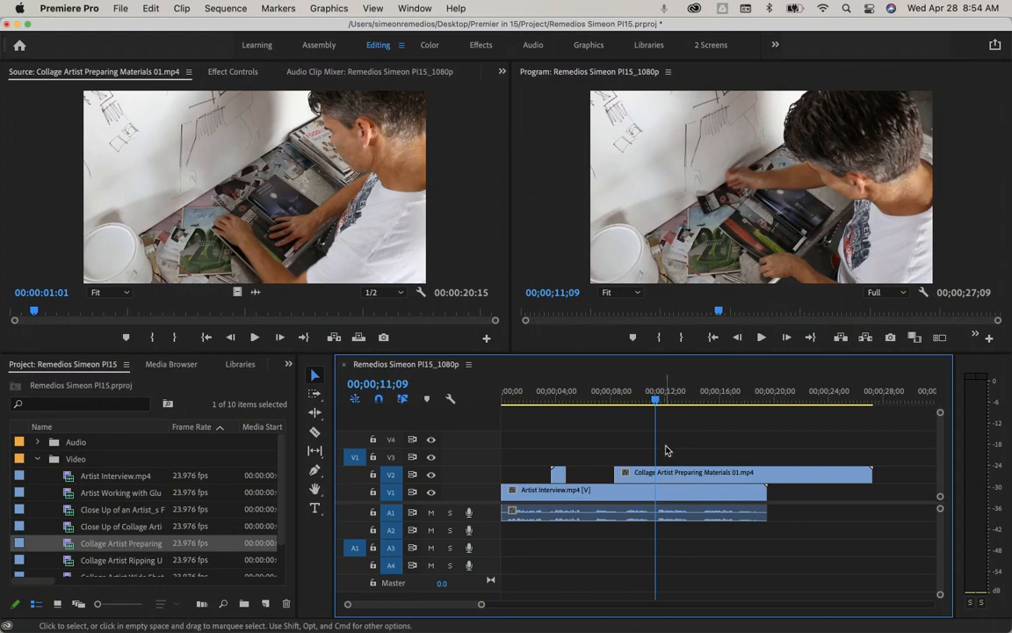
key(c)
click(664, 474)
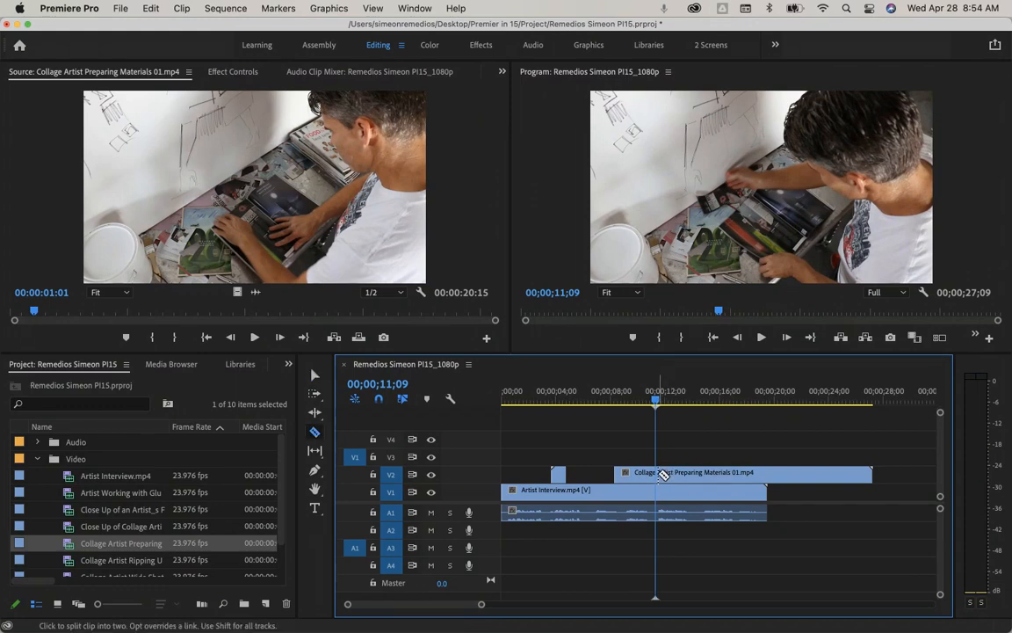
click(658, 476)
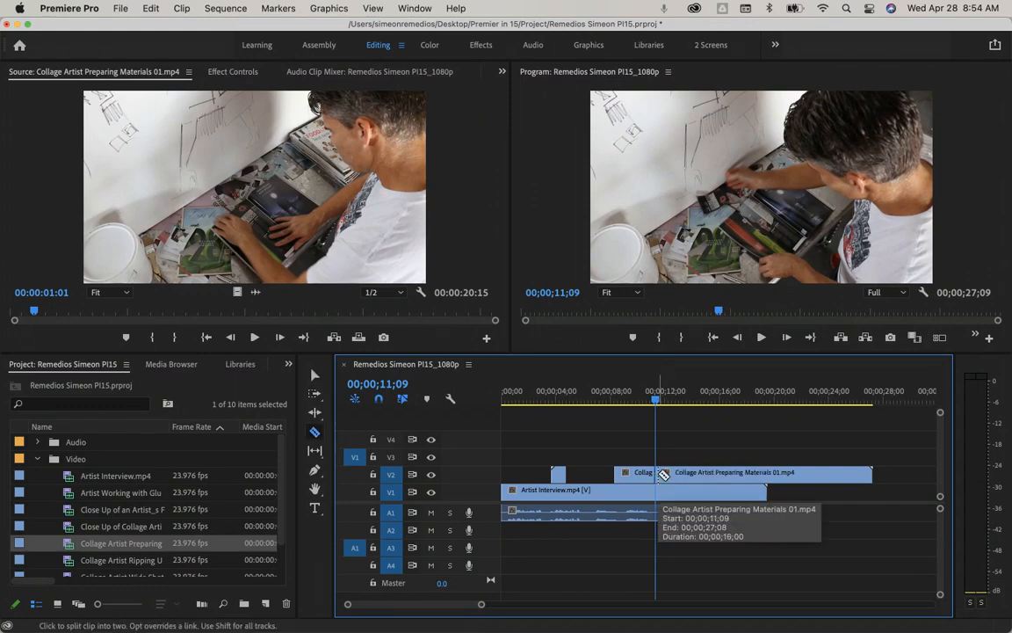
key(v)
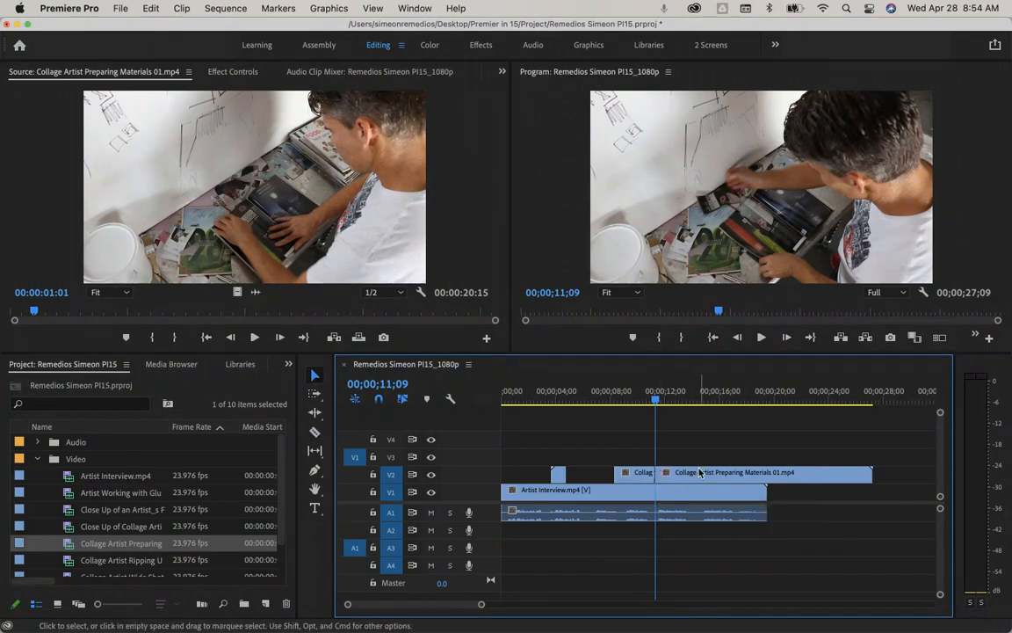
click(700, 475)
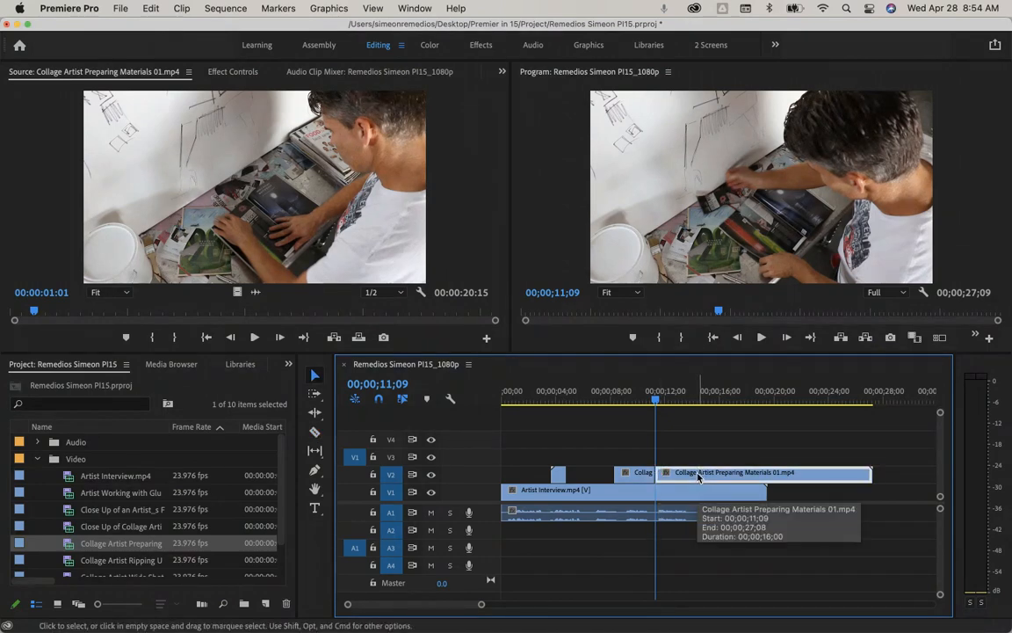
key(Delete)
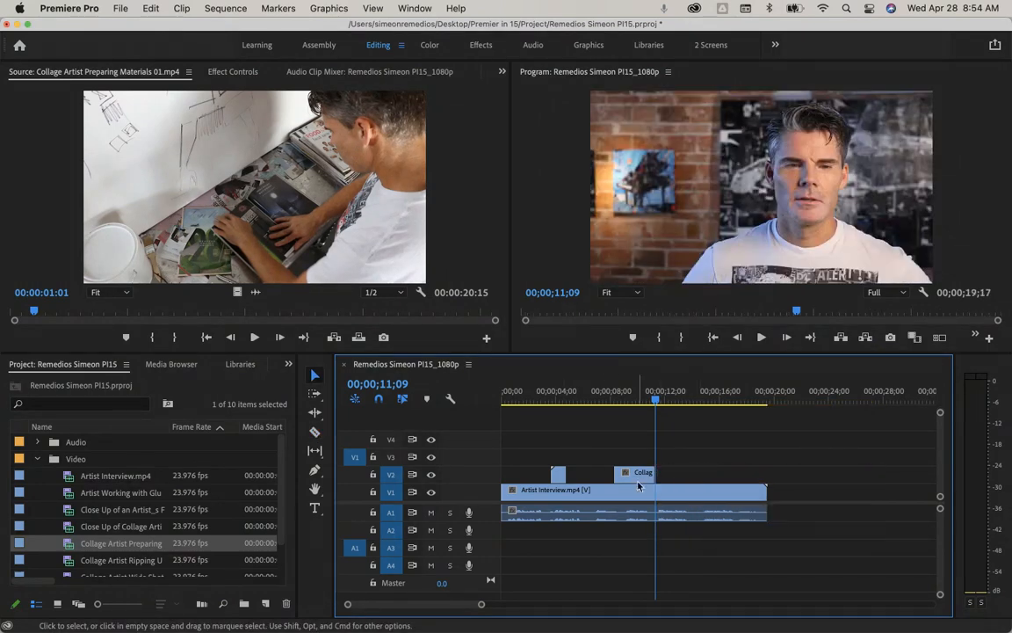
Move the shortened preparing-materials clip against the end of the hands clip on V2 and play the sequence through both to 00;00;10;27
drag(641, 481, 598, 483)
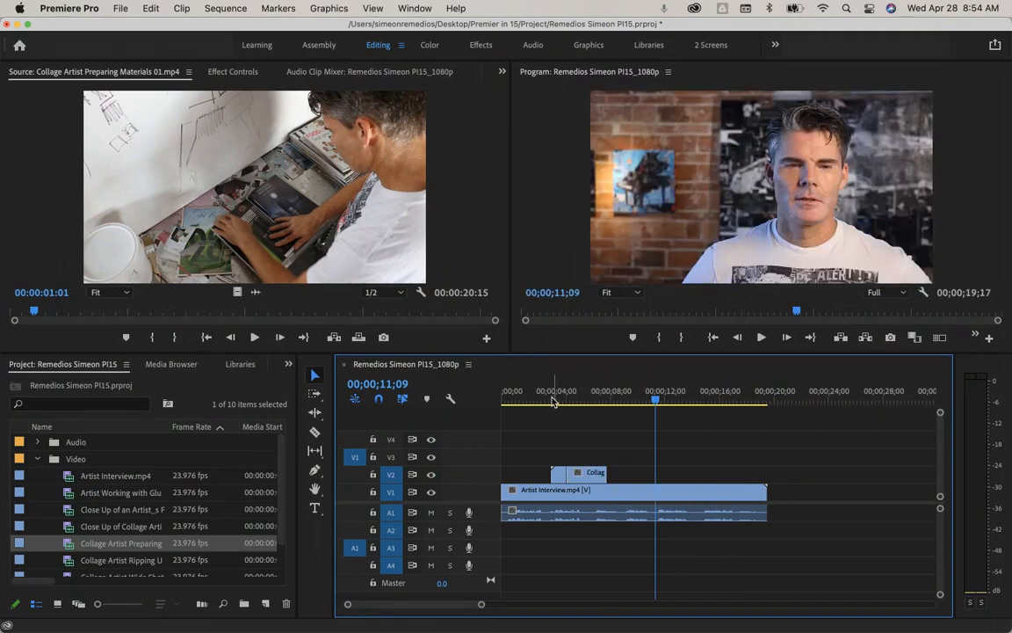
click(551, 402)
key(space)
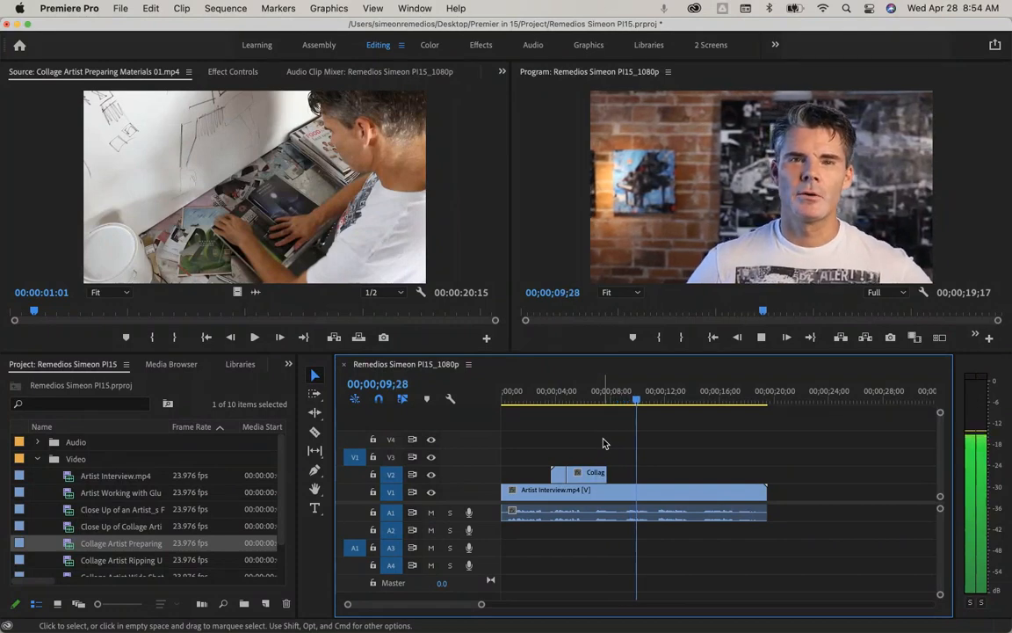
key(space)
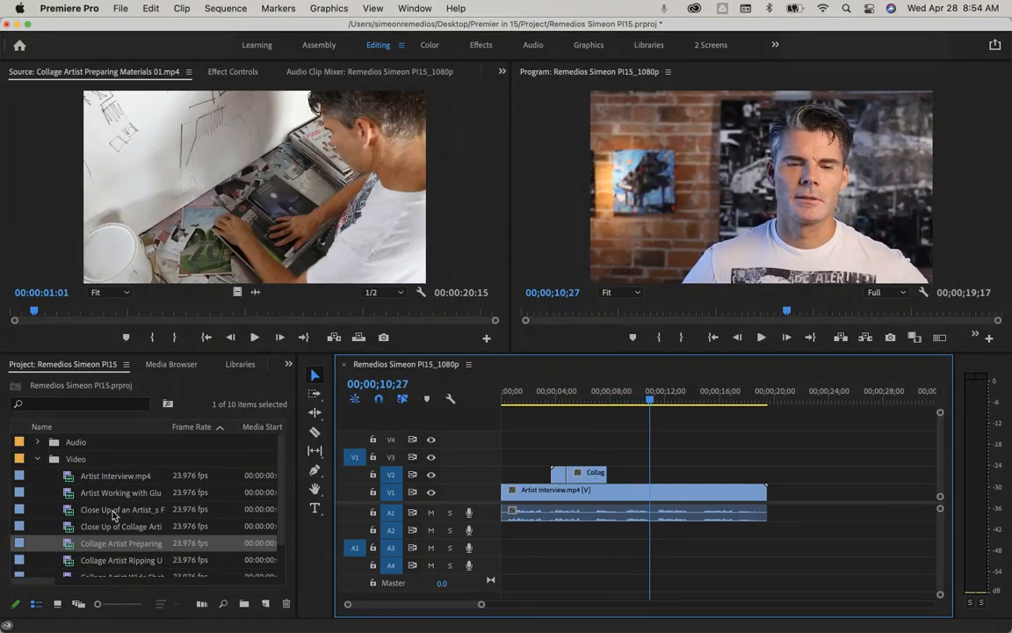
Preview the remaining supporting clips in the source monitor, including the ripping-magazines, wide-shot and face close-up footage, to choose the next insert
scroll(112, 517, down, 2)
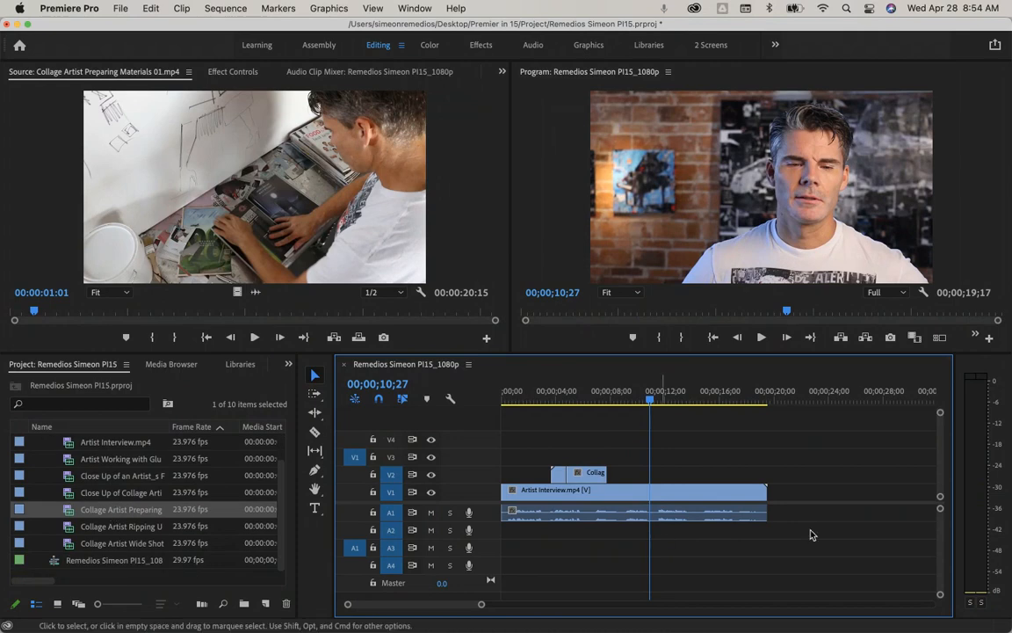
double_click(113, 527)
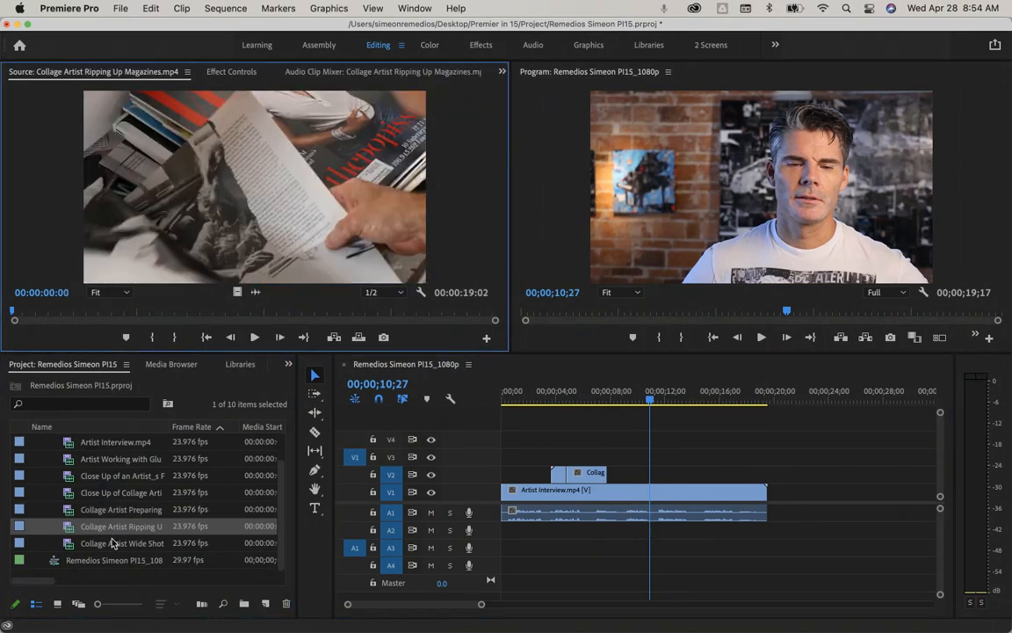
double_click(112, 543)
double_click(117, 475)
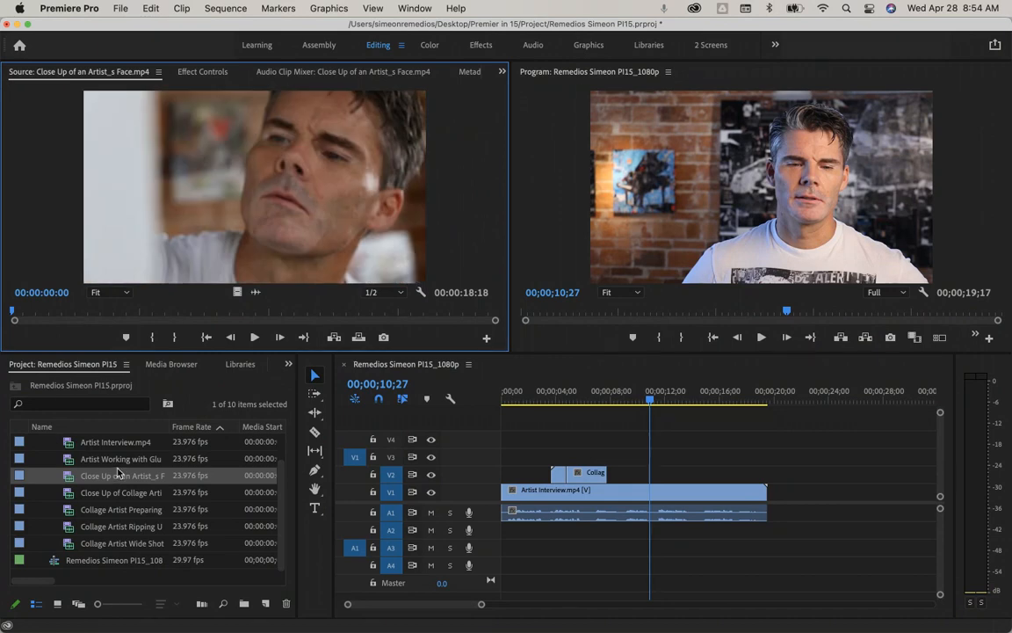
double_click(117, 492)
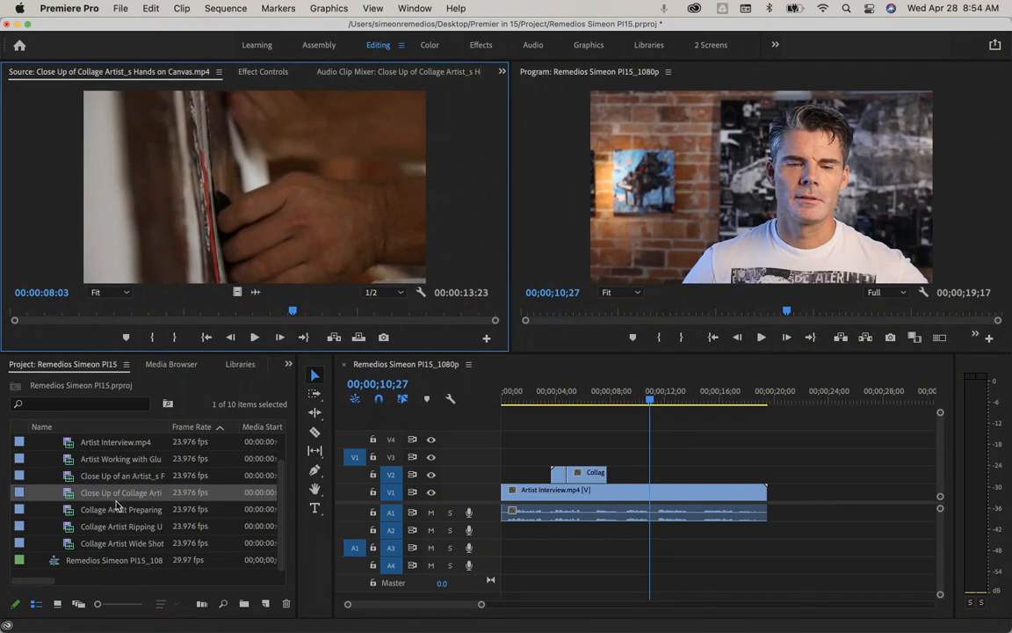
double_click(117, 509)
double_click(114, 545)
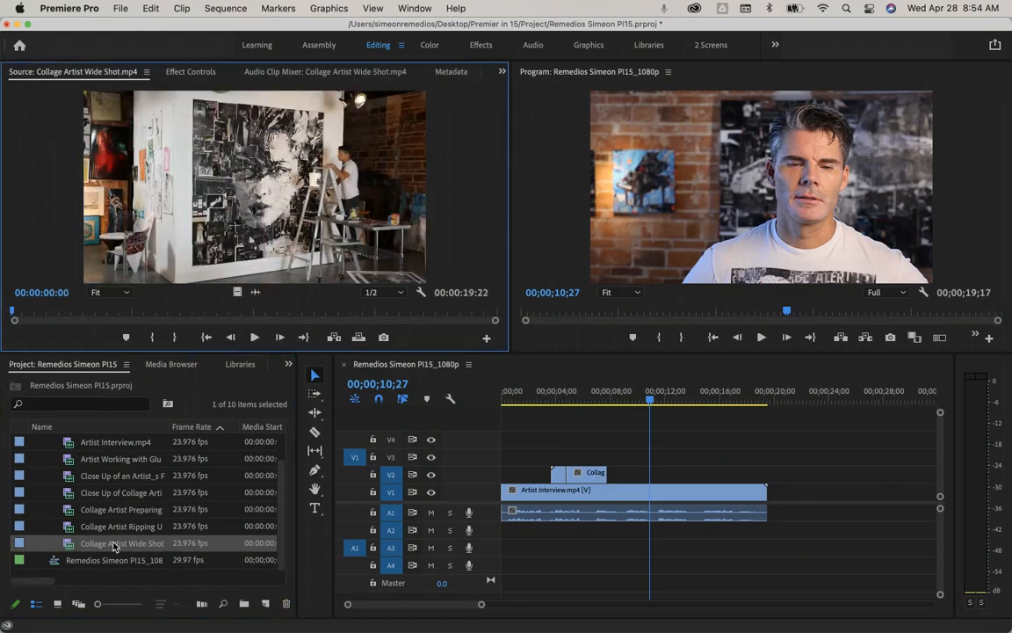
double_click(118, 528)
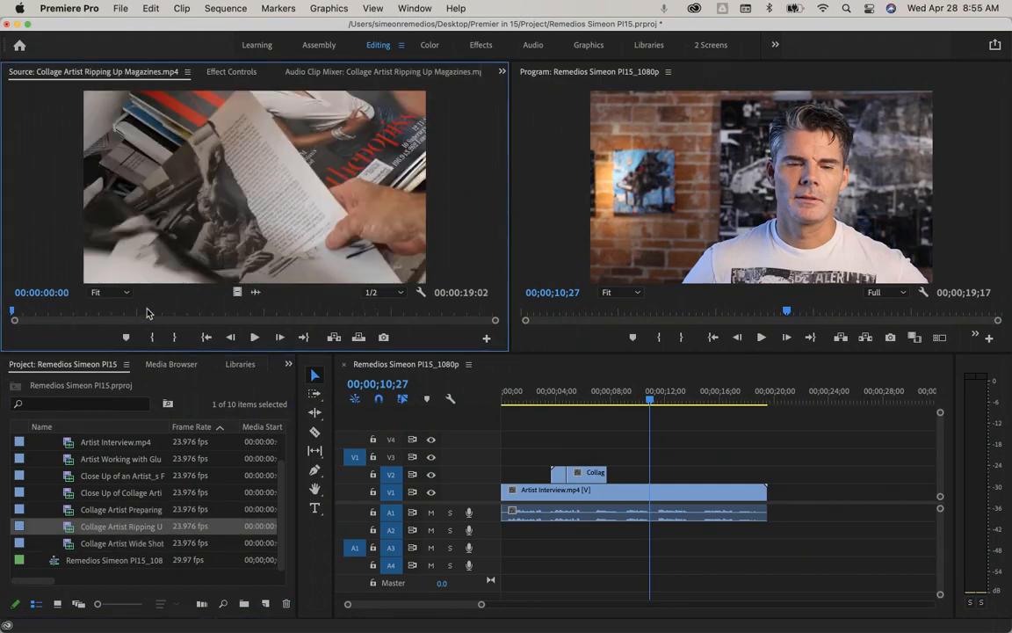
drag(147, 312, 218, 316)
Skim Artist Working with Glue.mp4 to 00:00:07:11 and place it video-only on V2 at 00;00;10;27
double_click(128, 459)
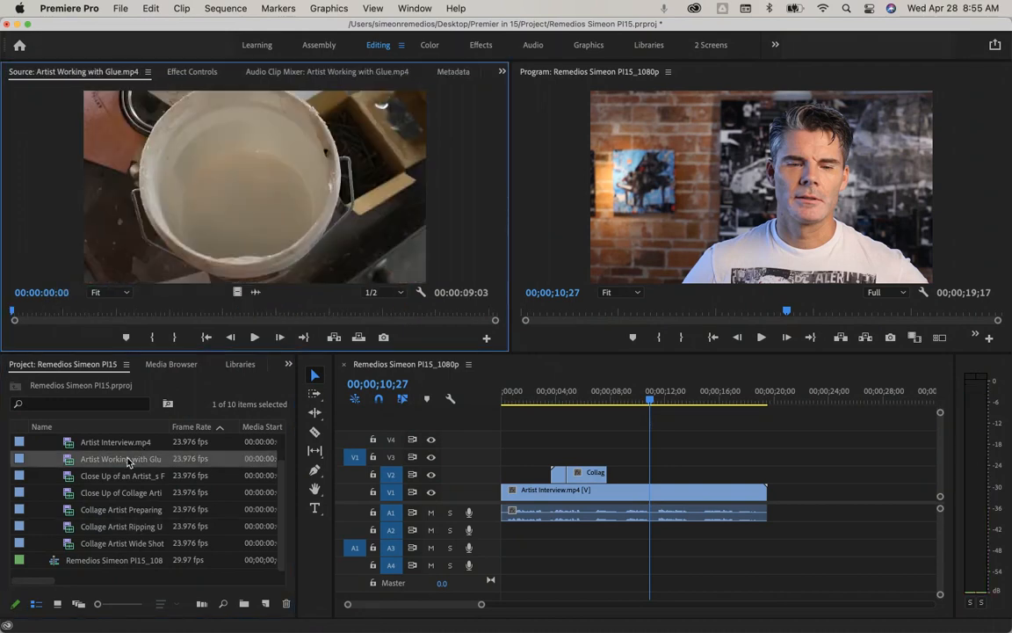
click(133, 315)
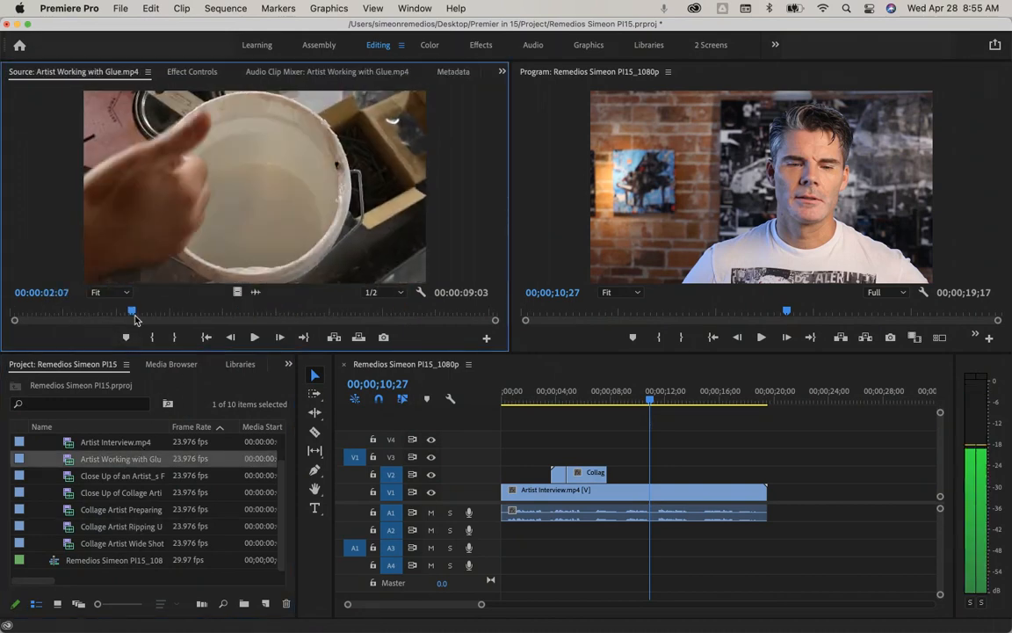
drag(136, 320, 262, 322)
drag(358, 323, 406, 328)
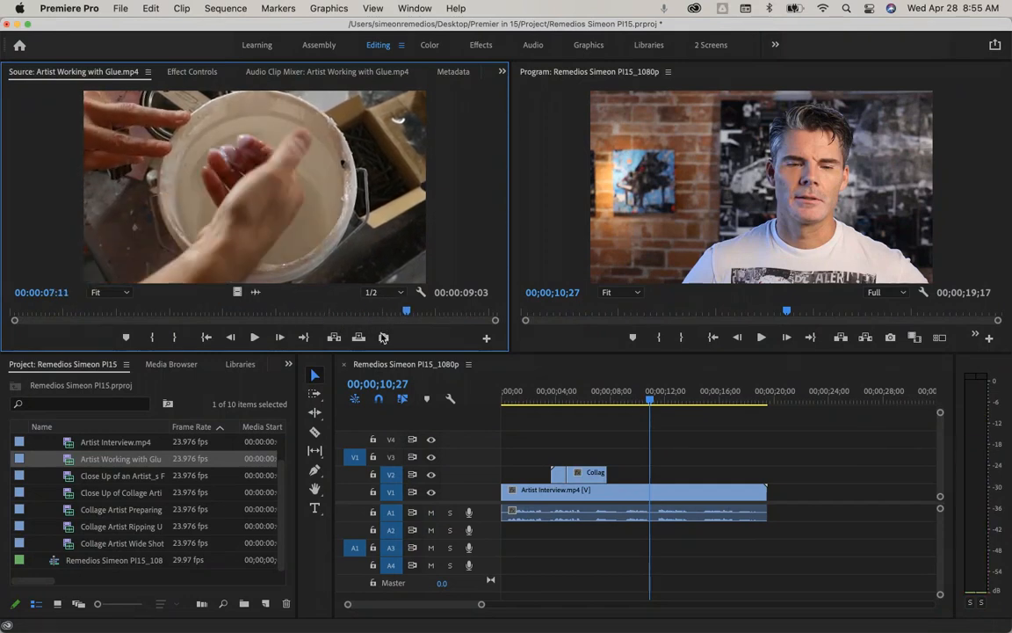
drag(239, 292, 665, 479)
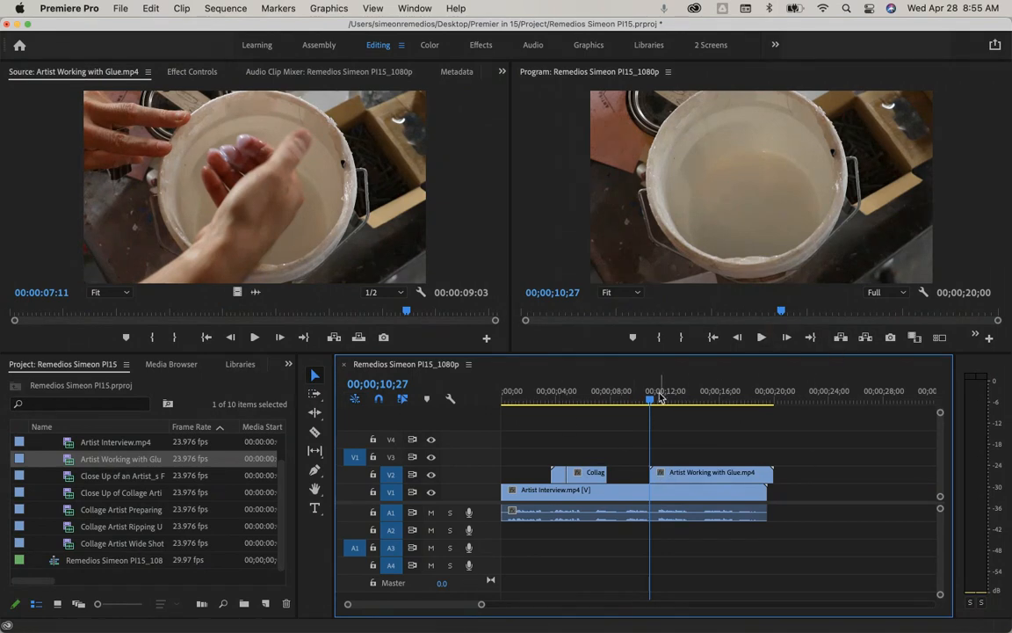
Trim the glue clip's start to 00;00;16;19 and its end to match the end of the interview clip
drag(650, 399, 728, 398)
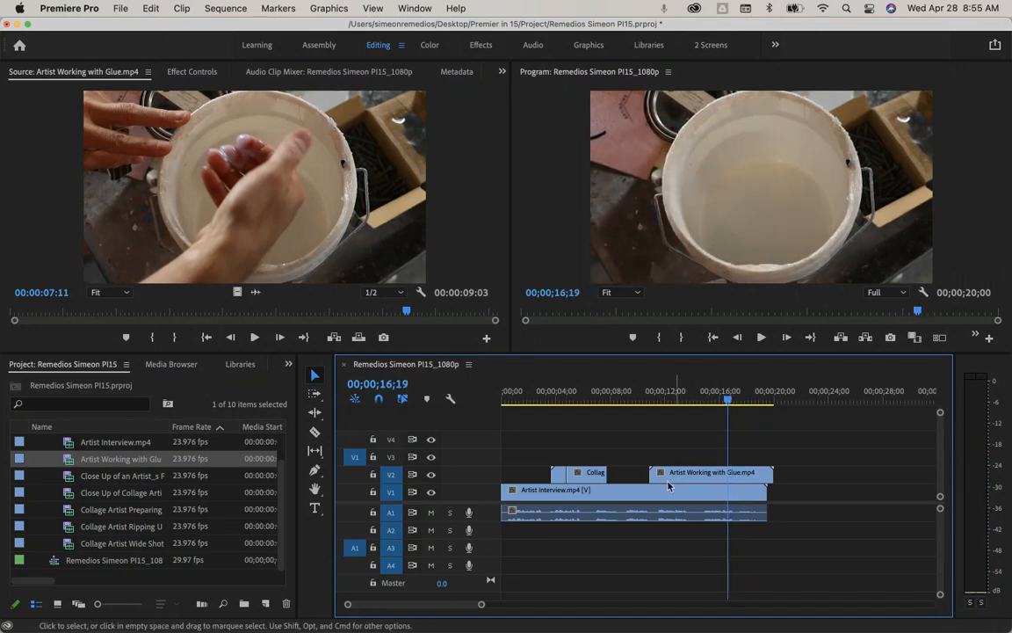
drag(661, 472, 737, 472)
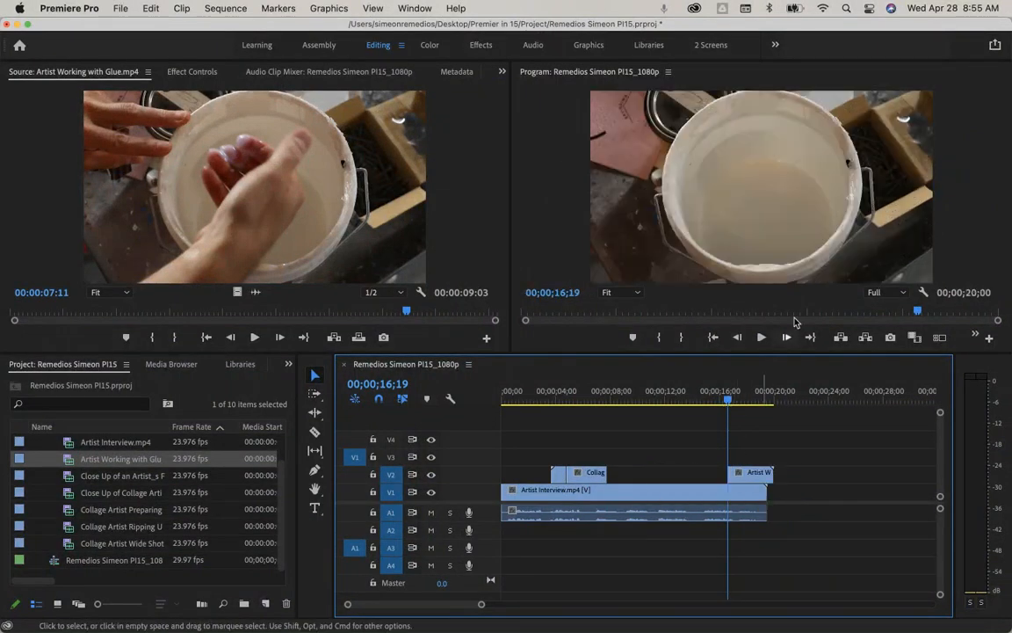
key(space)
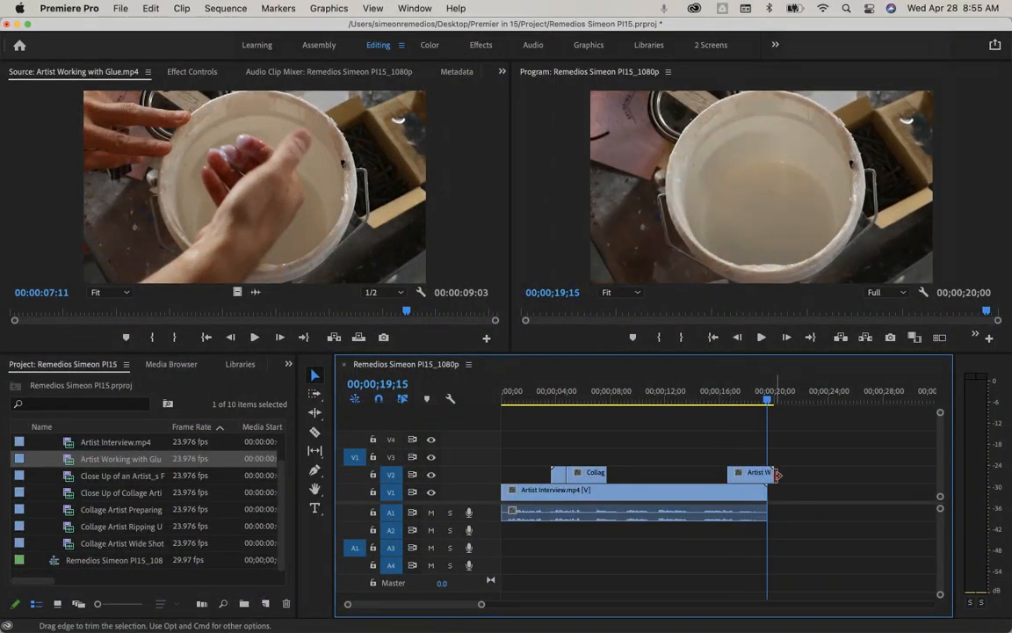
drag(769, 475, 764, 475)
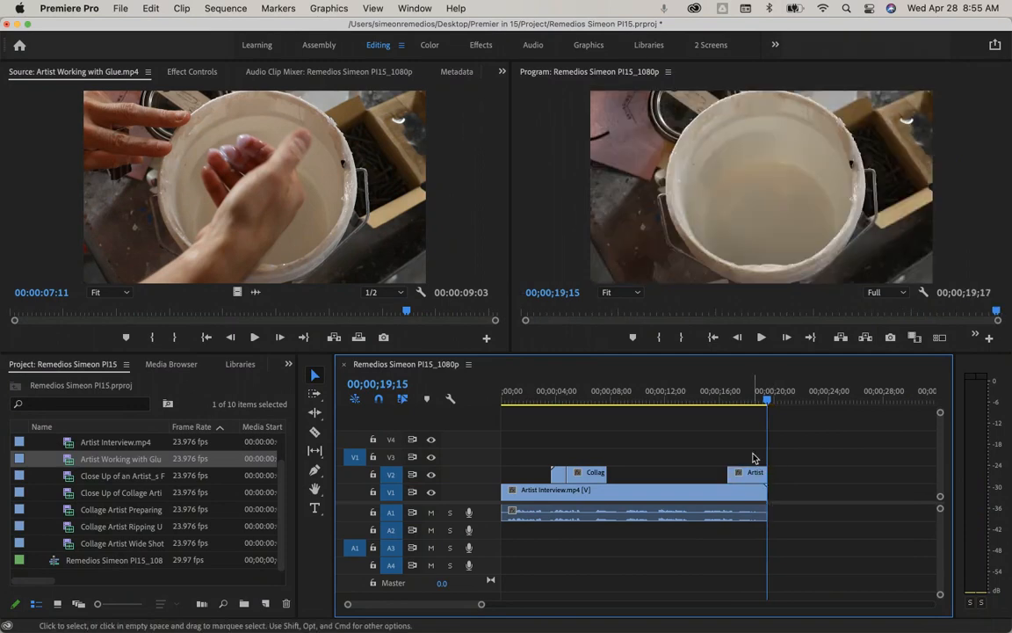
Move the trimmed glue clip on V2 back to just past 00;00;11;00 and play the sequence from 00;00;10;05 to 00;00;17;17
drag(729, 412, 738, 414)
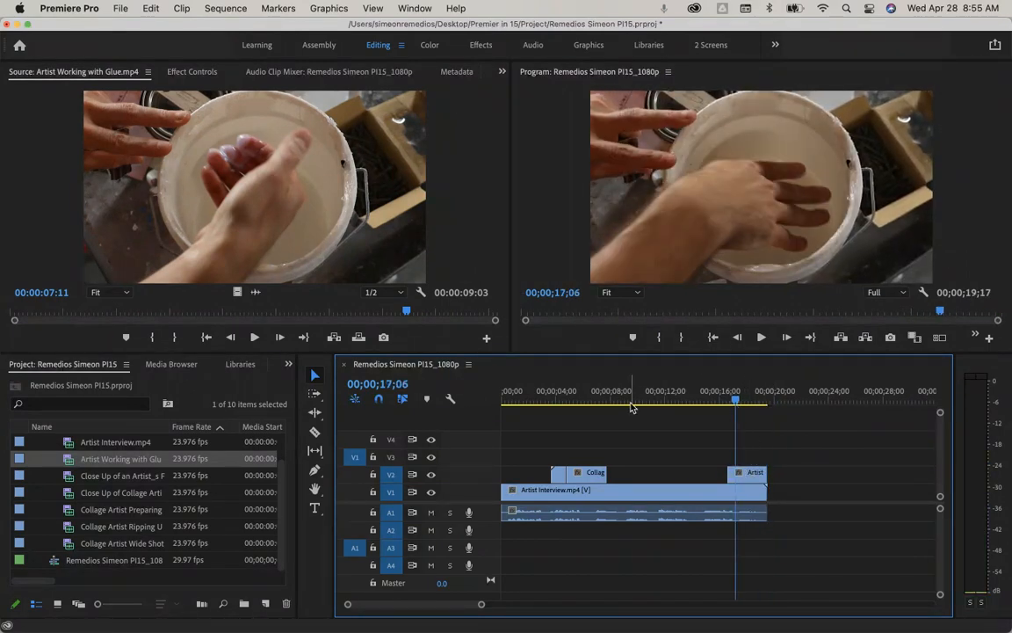
click(661, 401)
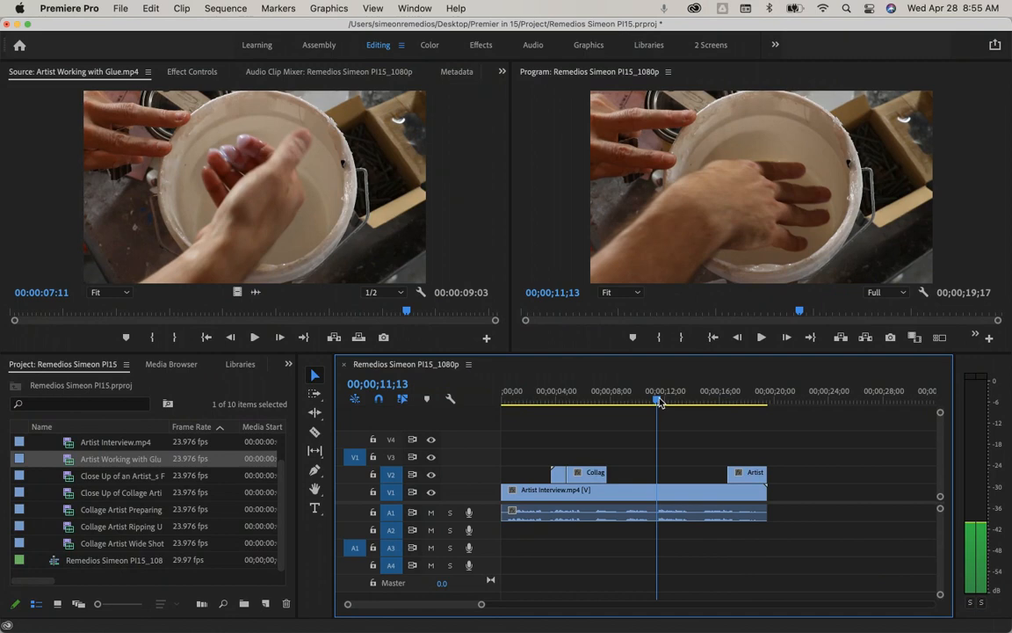
key(space)
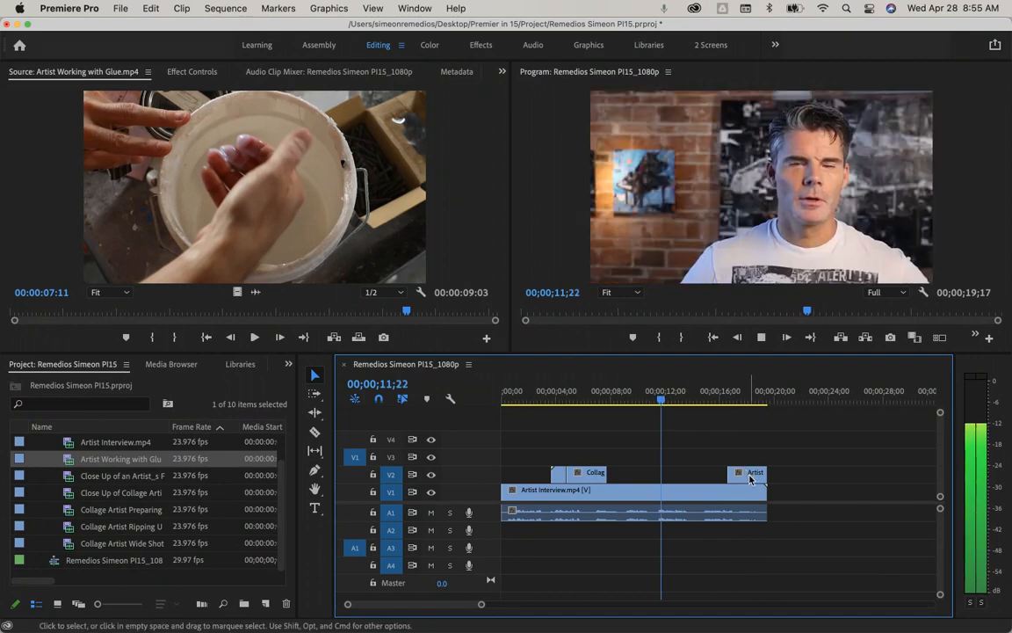
drag(743, 470, 677, 479)
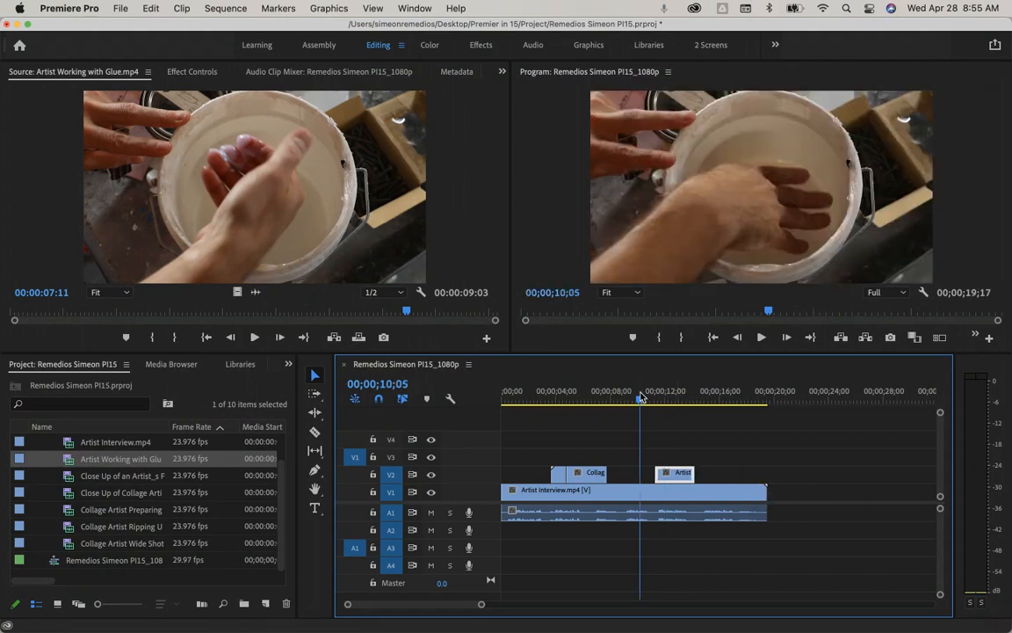
key(space)
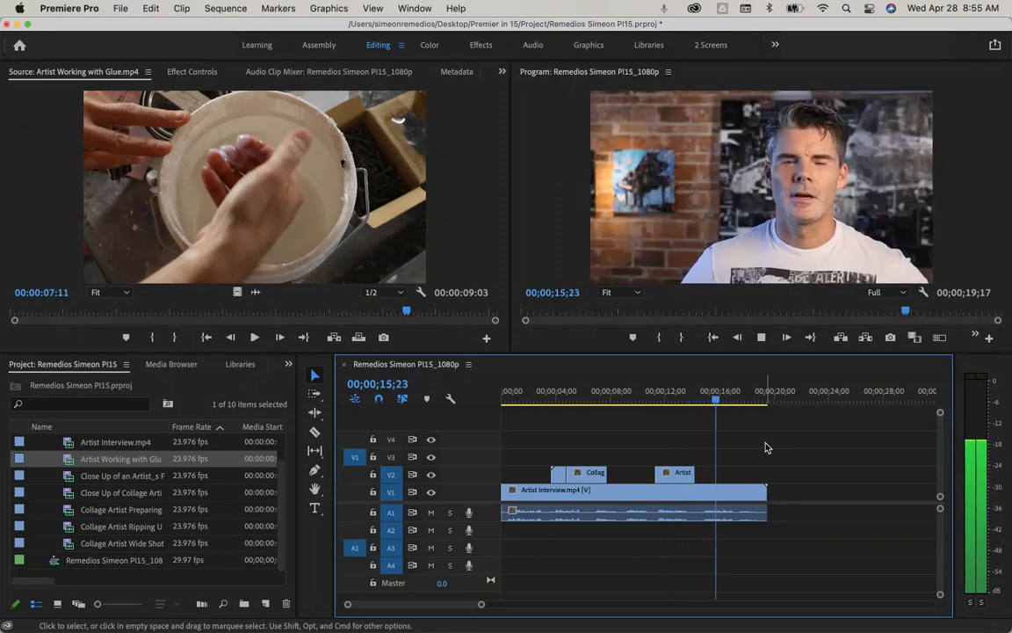
key(space)
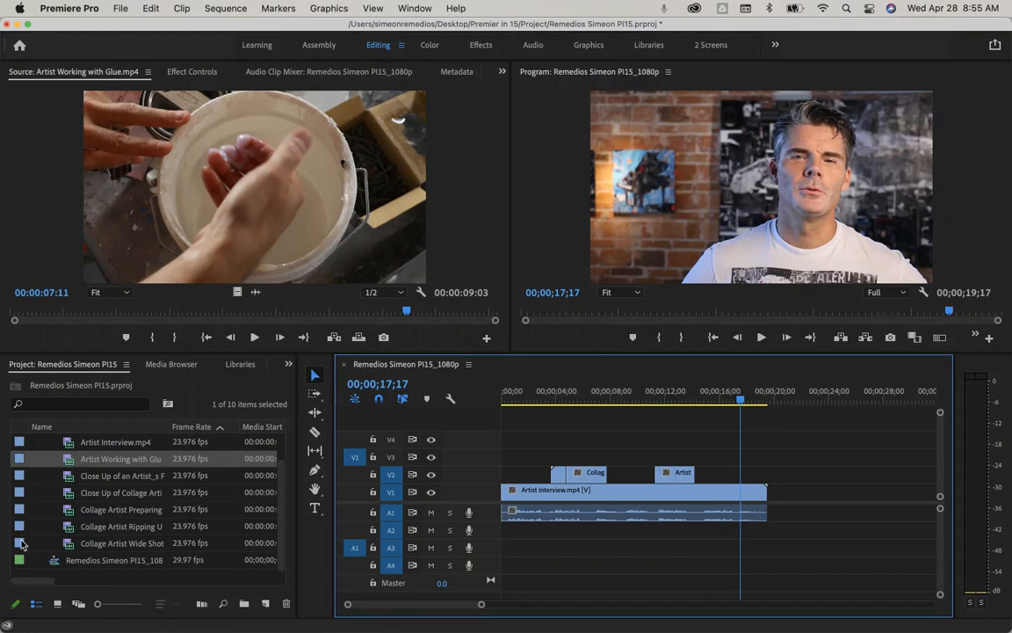
Place Collage Artist Wide Shot.mp4 video-only on V2 at 00;00;17;17 and cut away the part beyond the interview clip's end
double_click(115, 543)
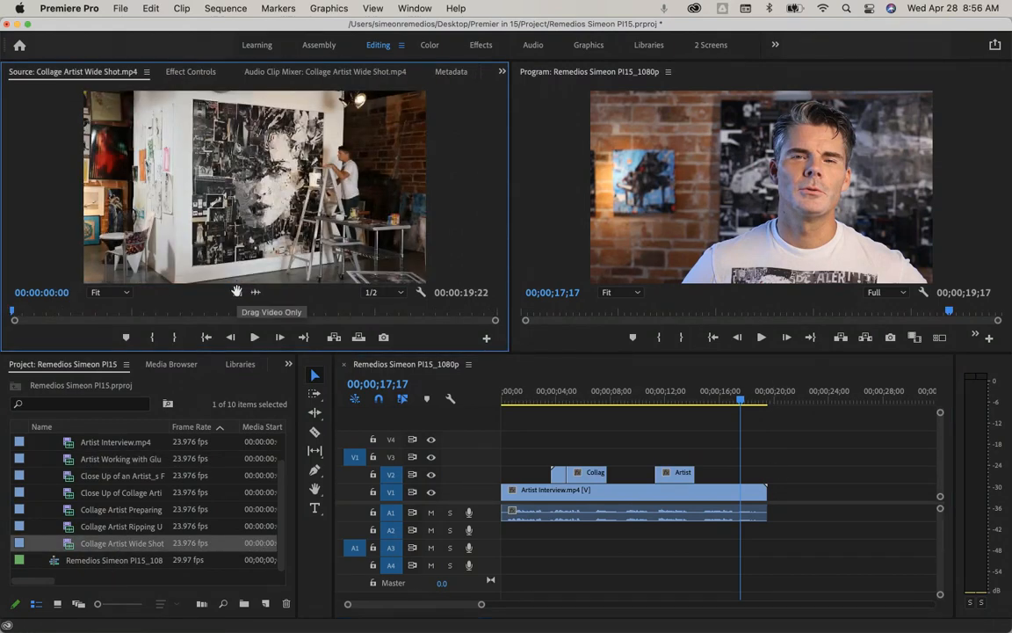
drag(236, 291, 752, 478)
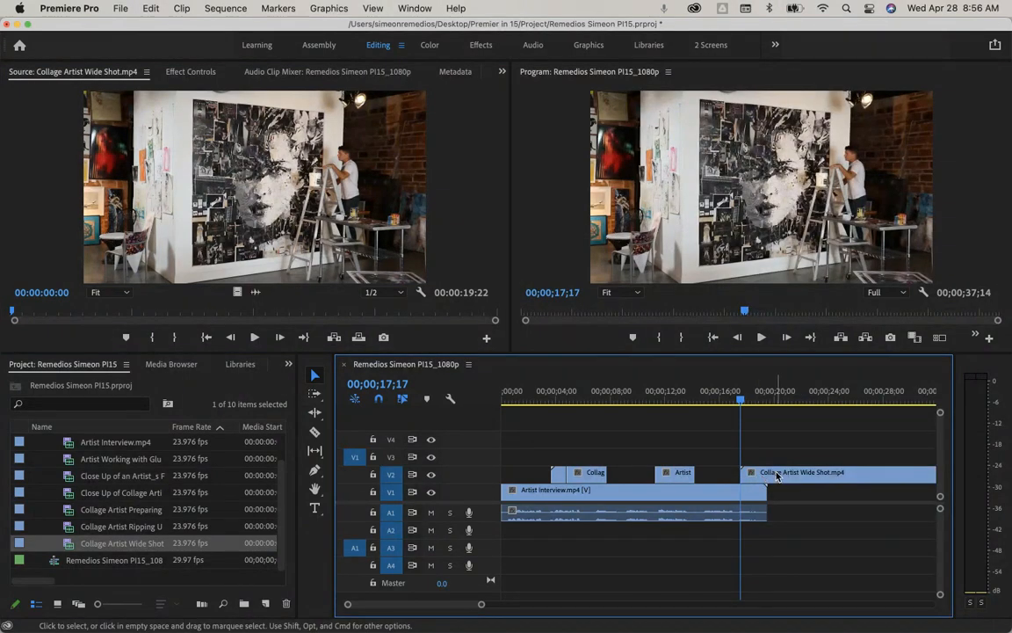
key(c)
click(770, 472)
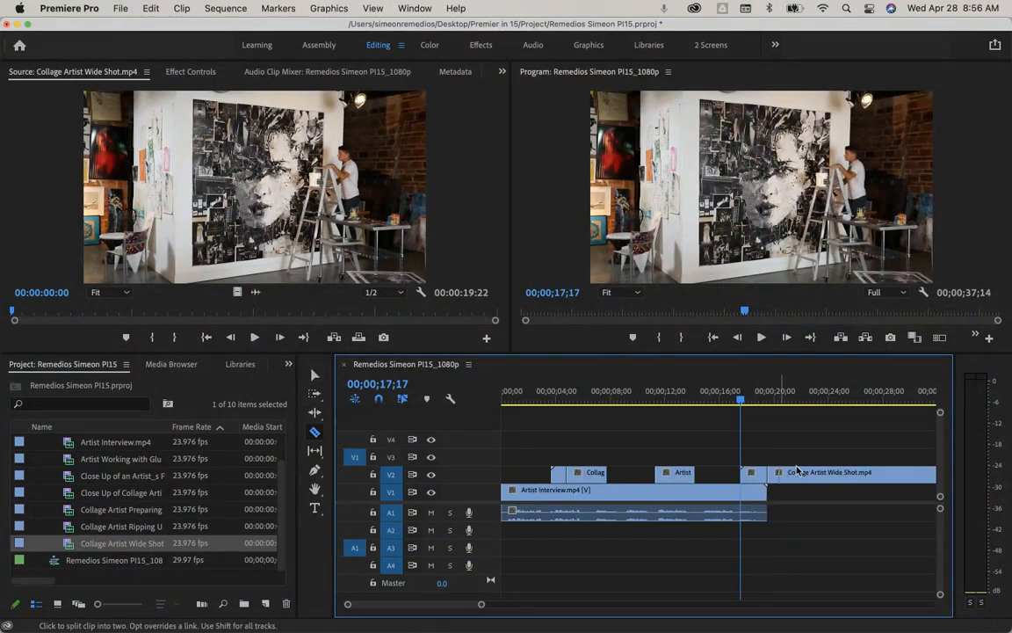
key(v)
key(Delete)
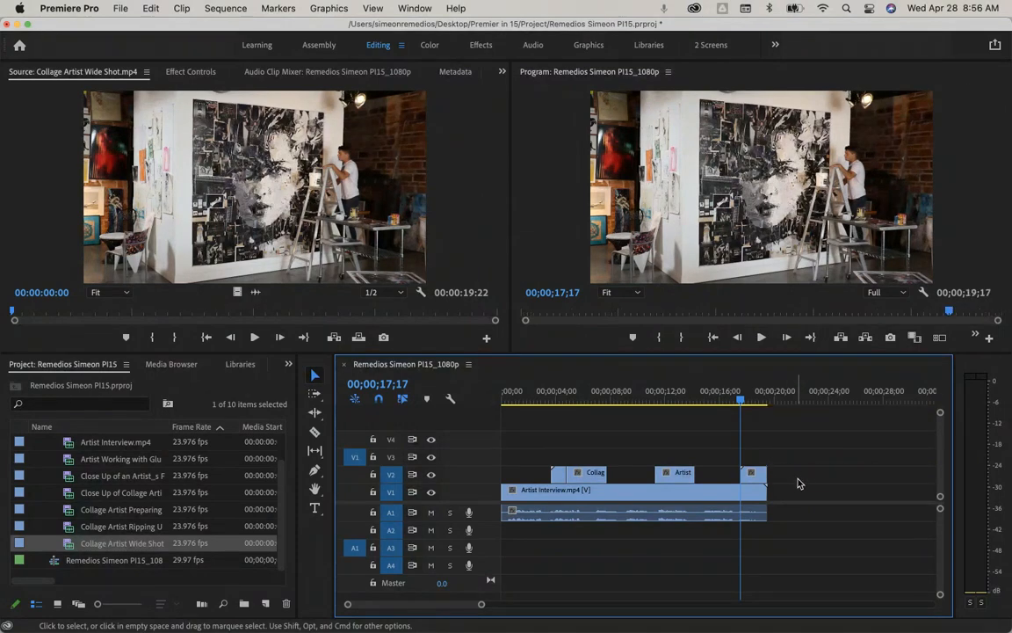
key(space)
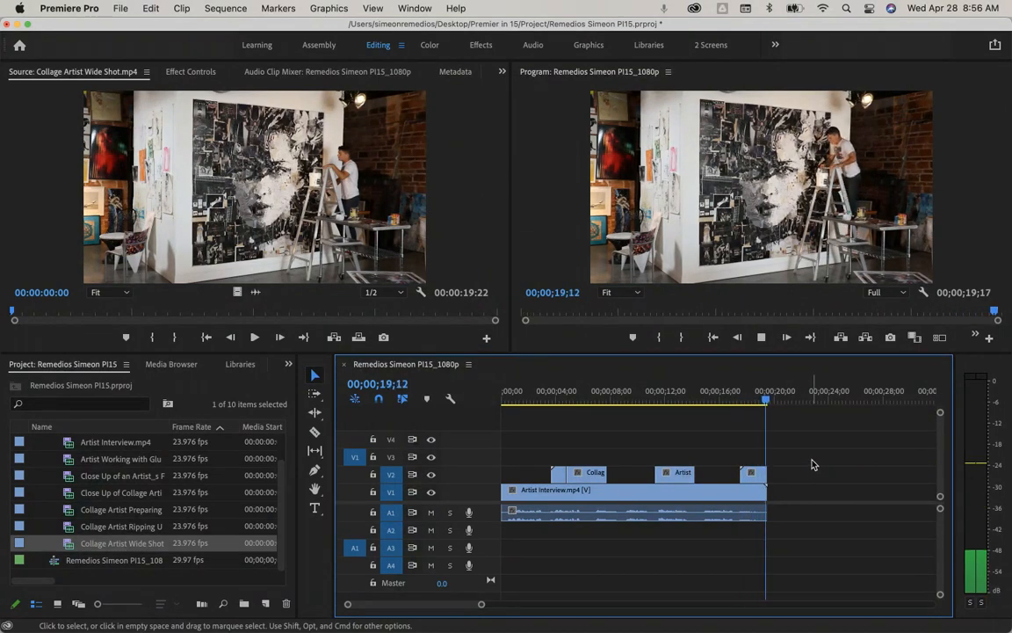
Add a text title with the artist's full name in capitals at 00;00;01;16 and position it beside him in the frame's lower left
key(space)
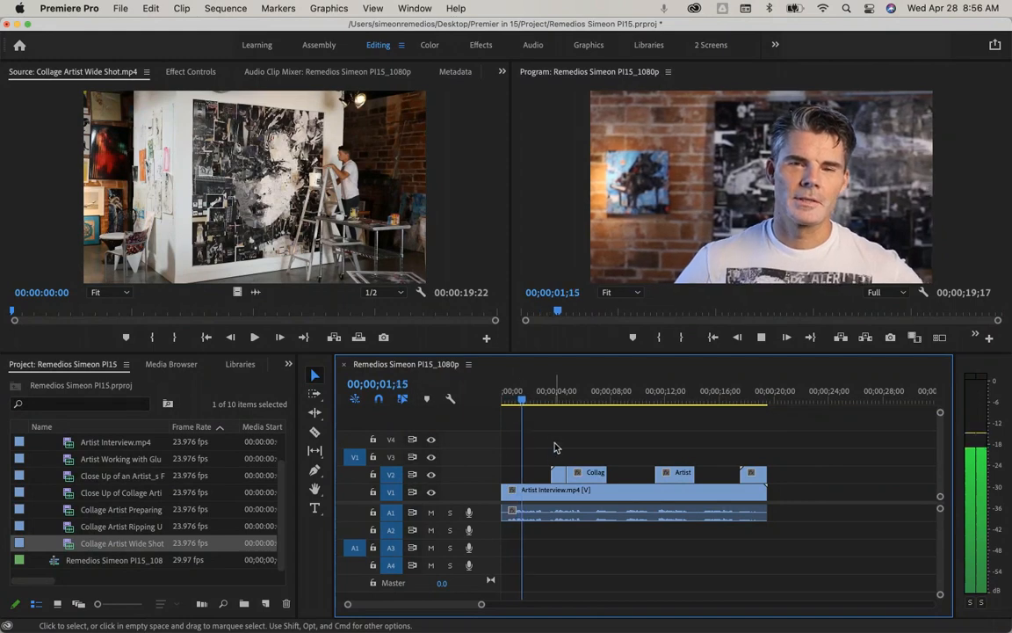
key(space)
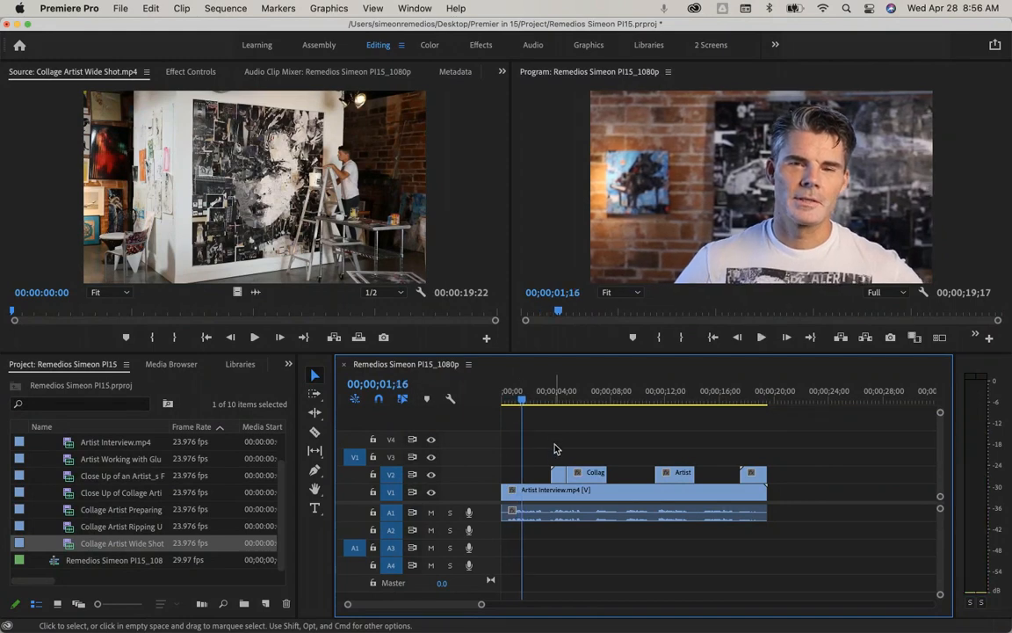
click(318, 510)
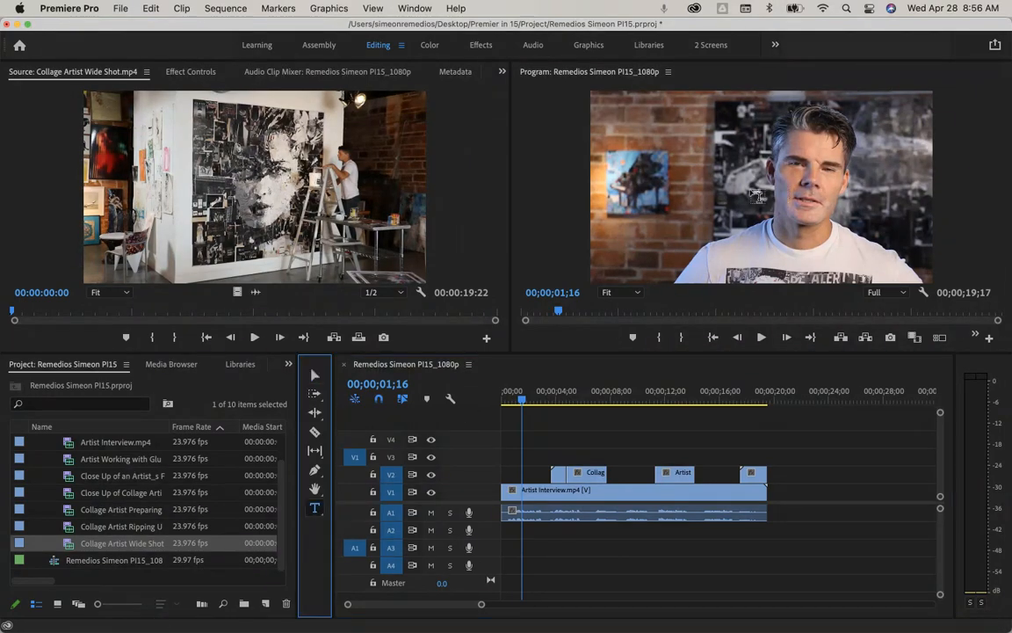
click(679, 239)
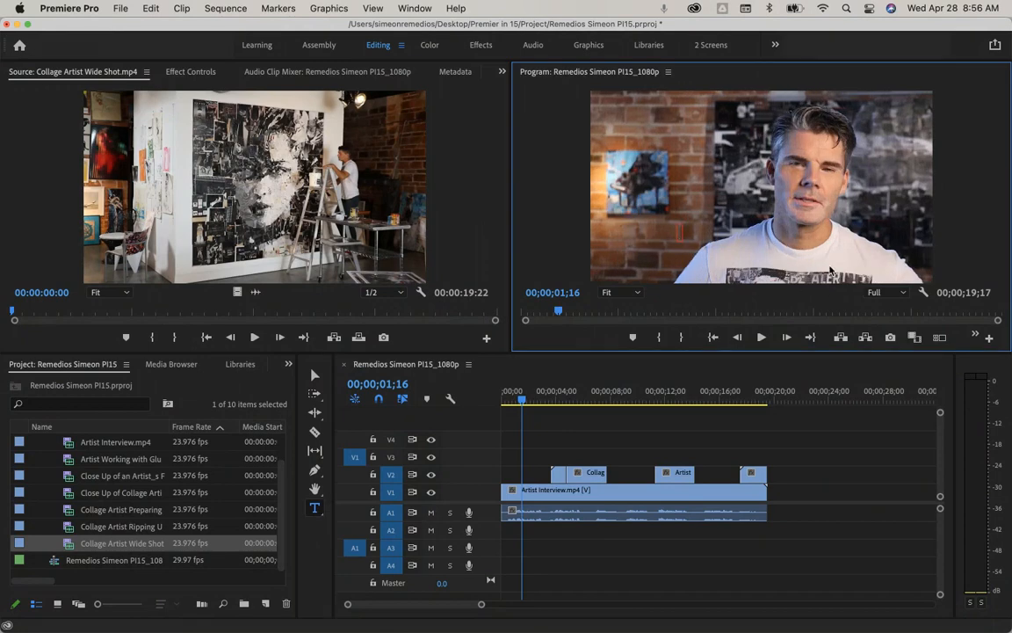
text(DEREK GORRES)
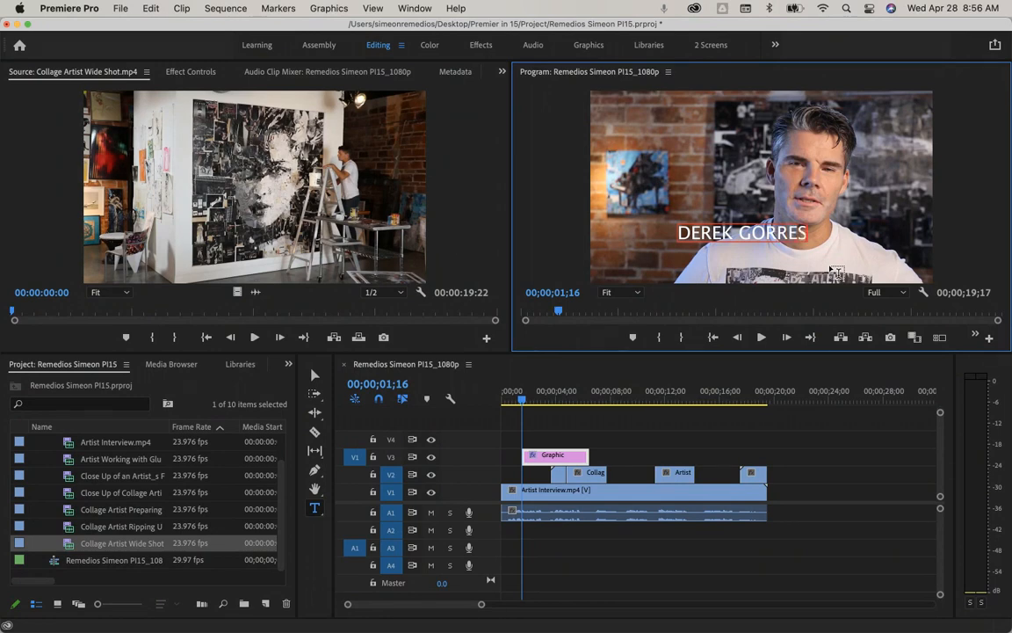
click(315, 376)
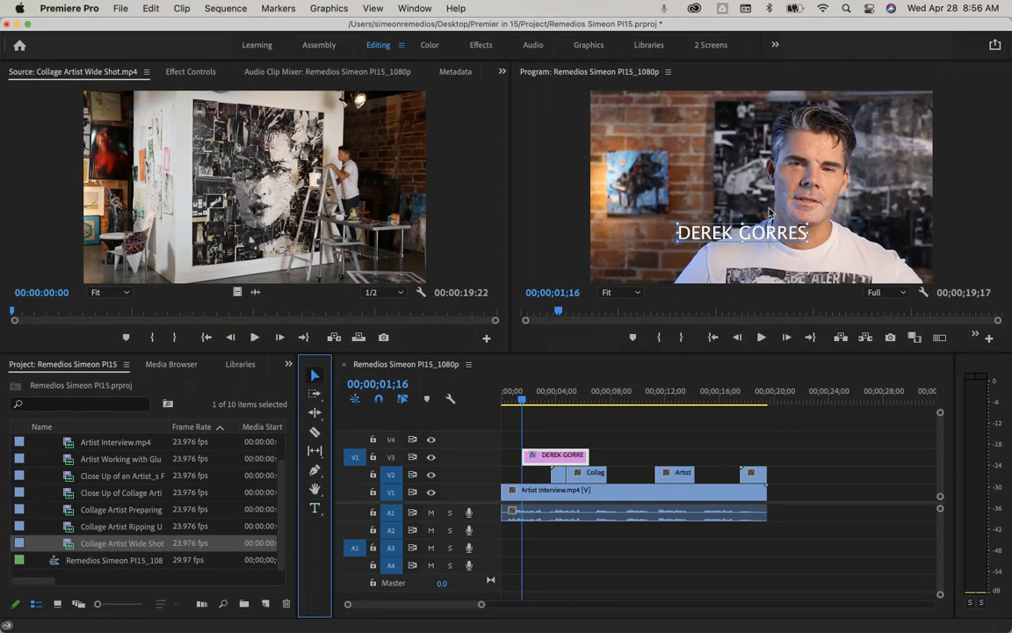
drag(741, 236, 667, 230)
click(787, 265)
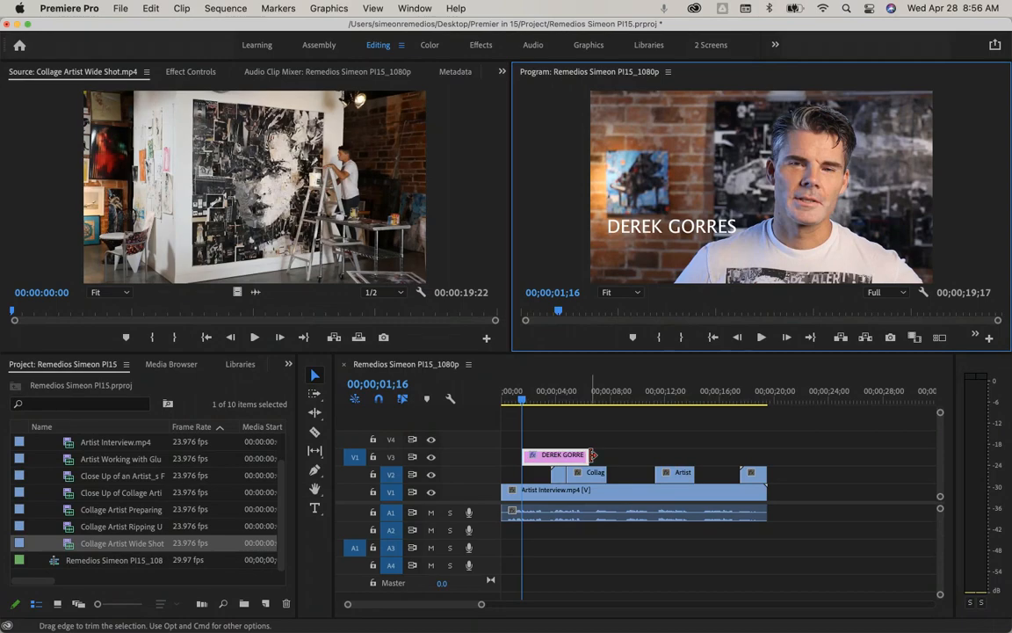
Trim the end of the title on V3 to the start of the first supporting clip on V2
drag(588, 455, 550, 455)
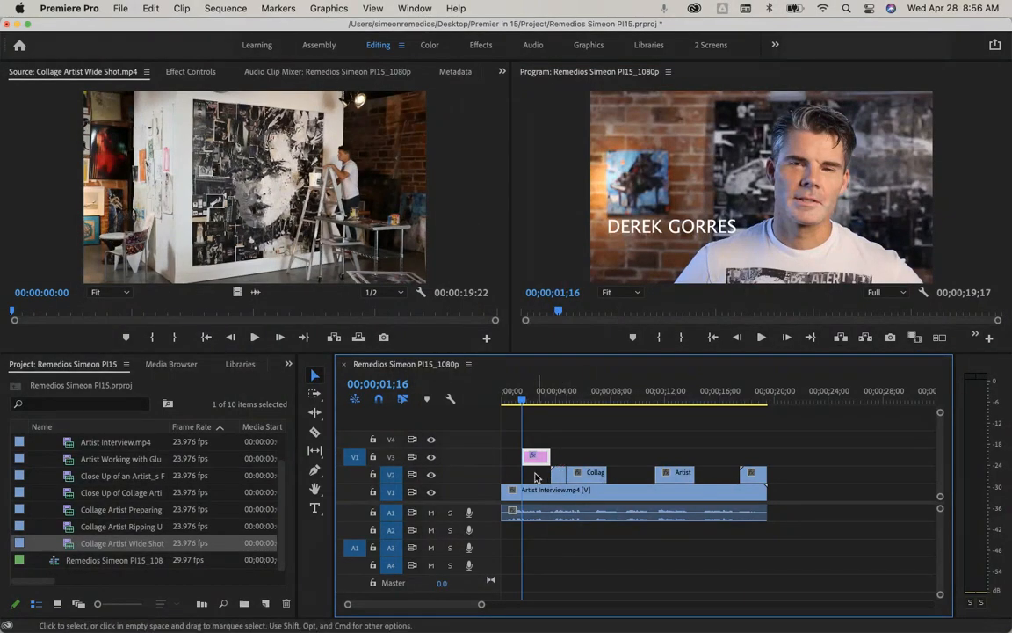
click(532, 458)
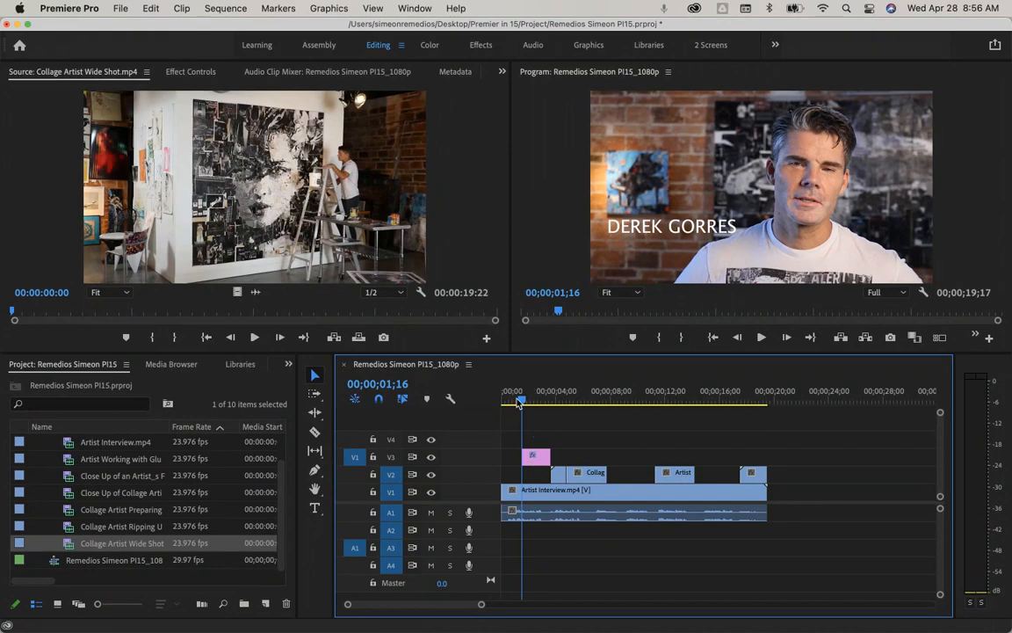
mouse_move(520, 402)
mouse_down()
mouse_move(499, 402)
mouse_move(522, 402)
mouse_up()
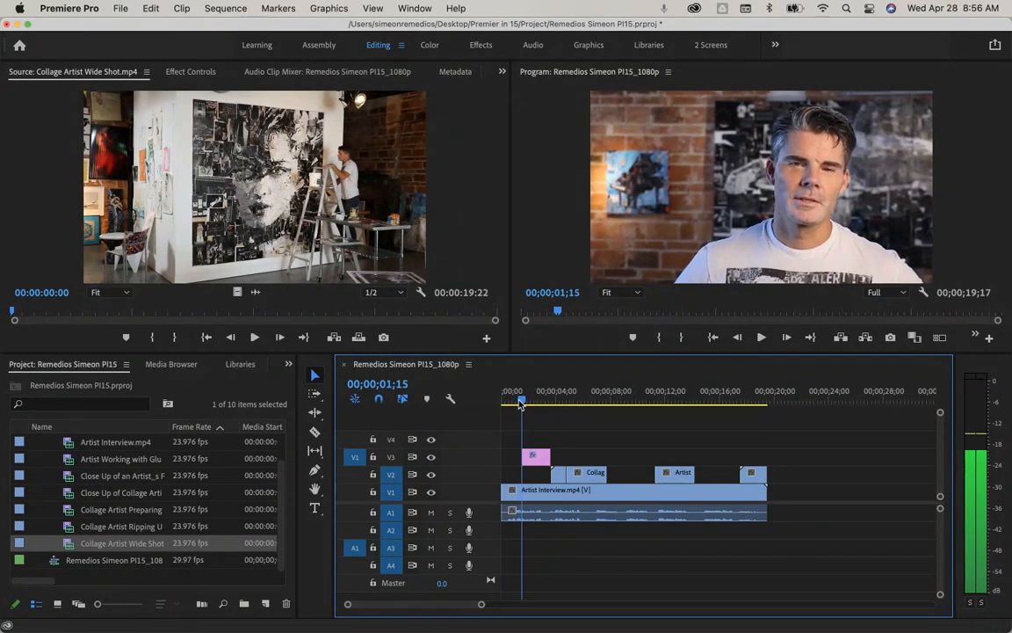
Patch the source video to tracks V1 and V2 and return the patch to V3
click(355, 492)
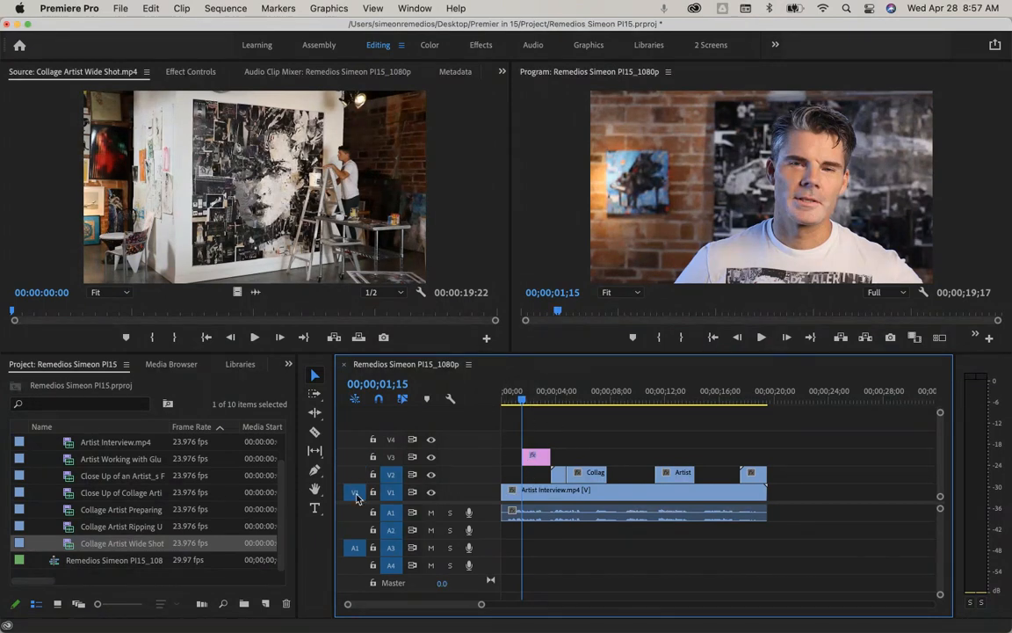
click(355, 475)
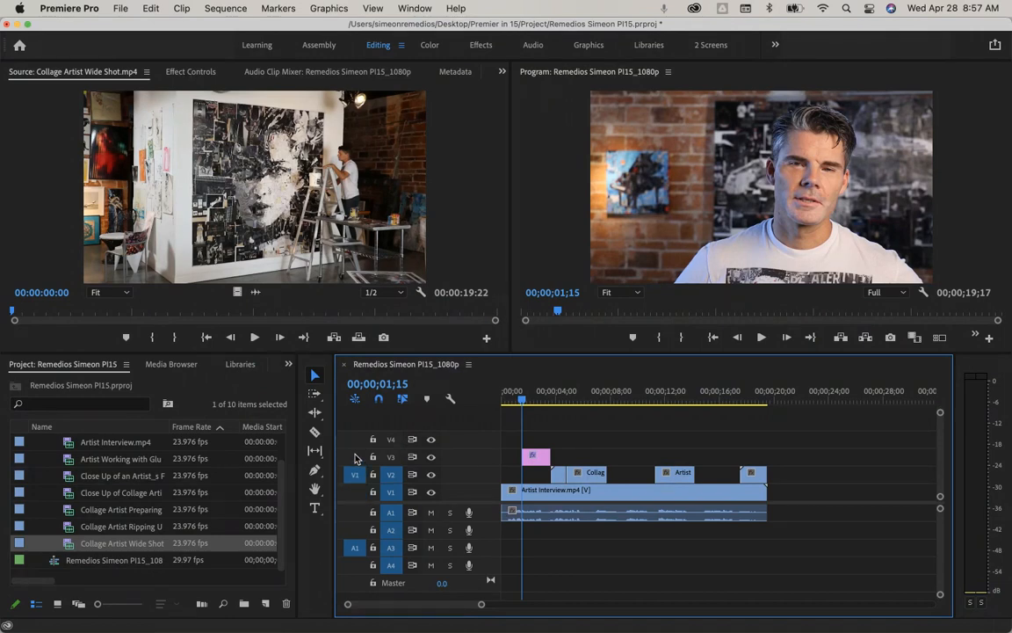
click(355, 457)
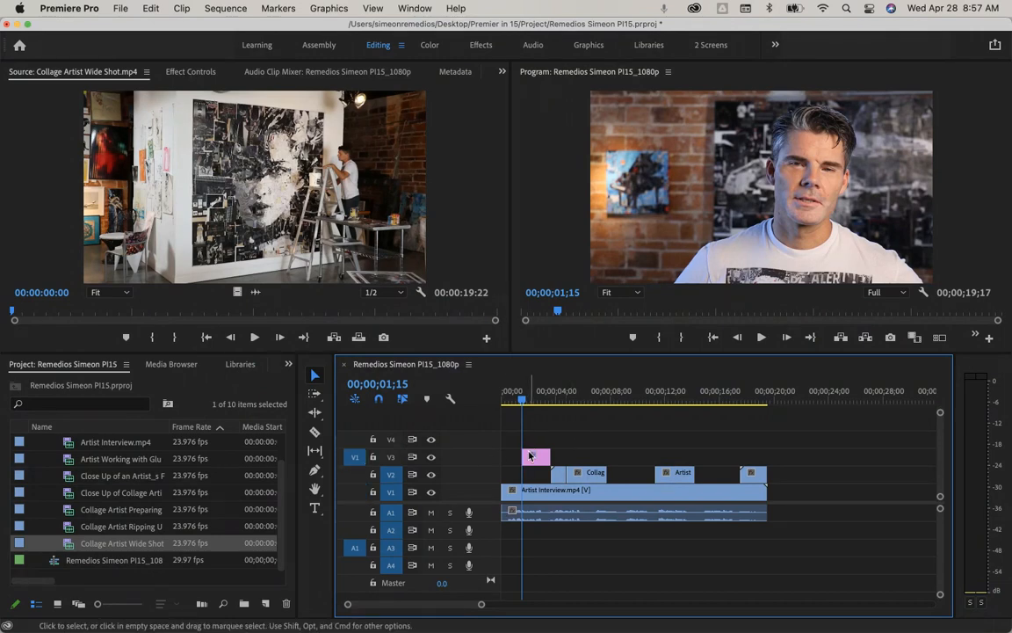
Extend the start of the title on V3 back to 00;00;00;14 and play the sequence to 00;00;02;27
key(Home)
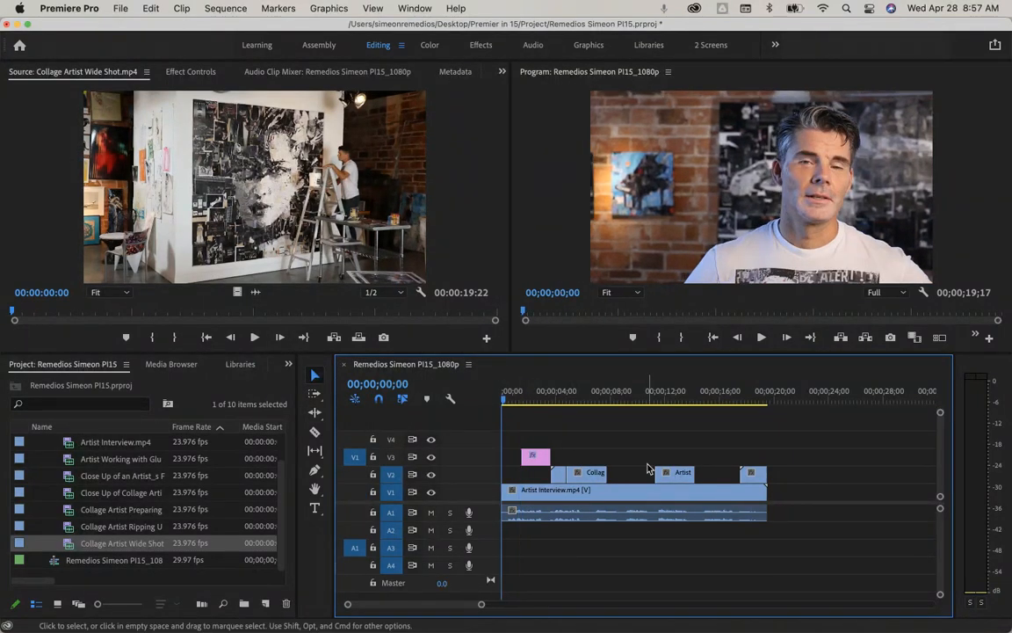
key(space)
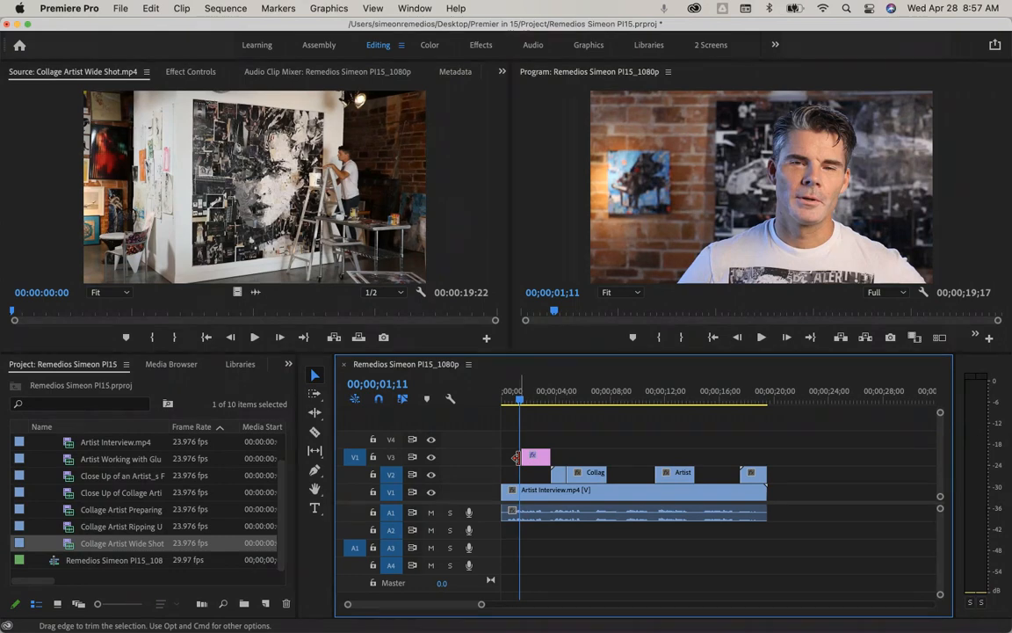
scroll(519, 461, up, 5)
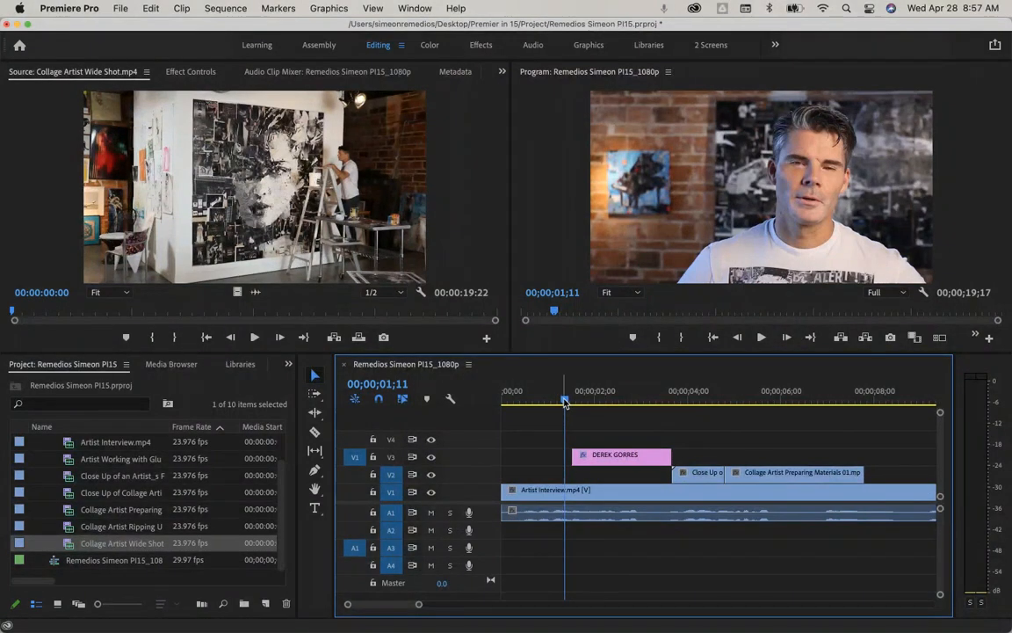
click(537, 402)
drag(536, 402, 522, 402)
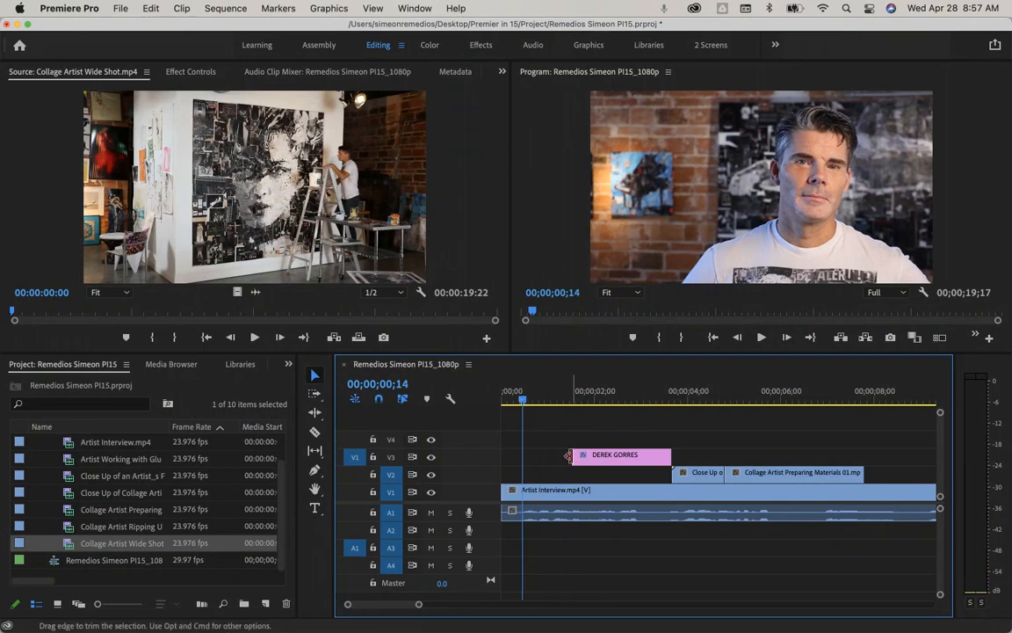
drag(572, 456, 523, 456)
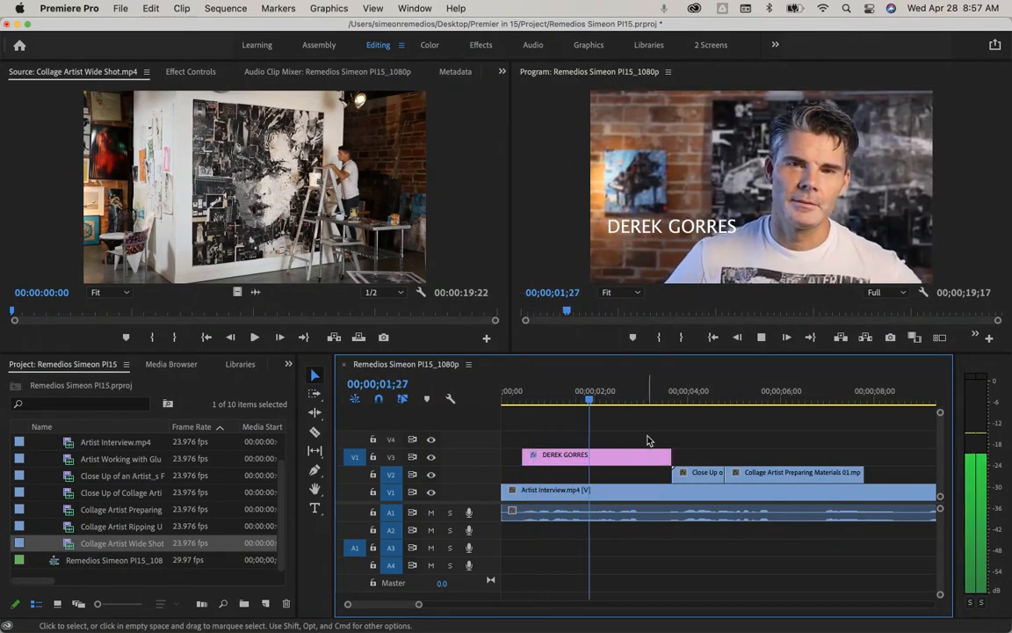
key(space)
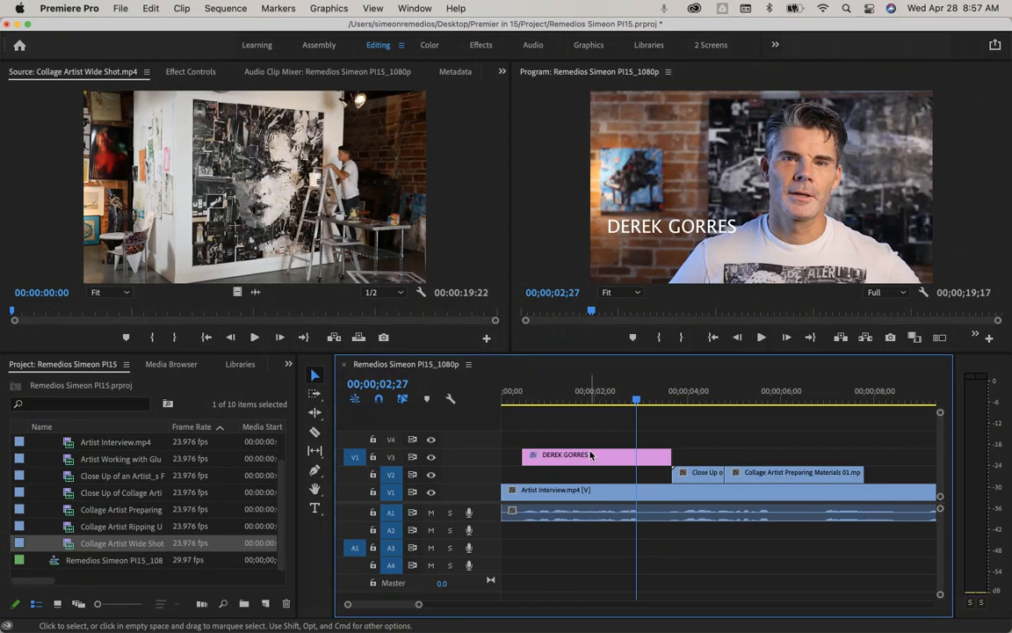
Apply a Cross Dissolve to both ends of the title on V3 and shorten both dissolves to about half their length
click(626, 462)
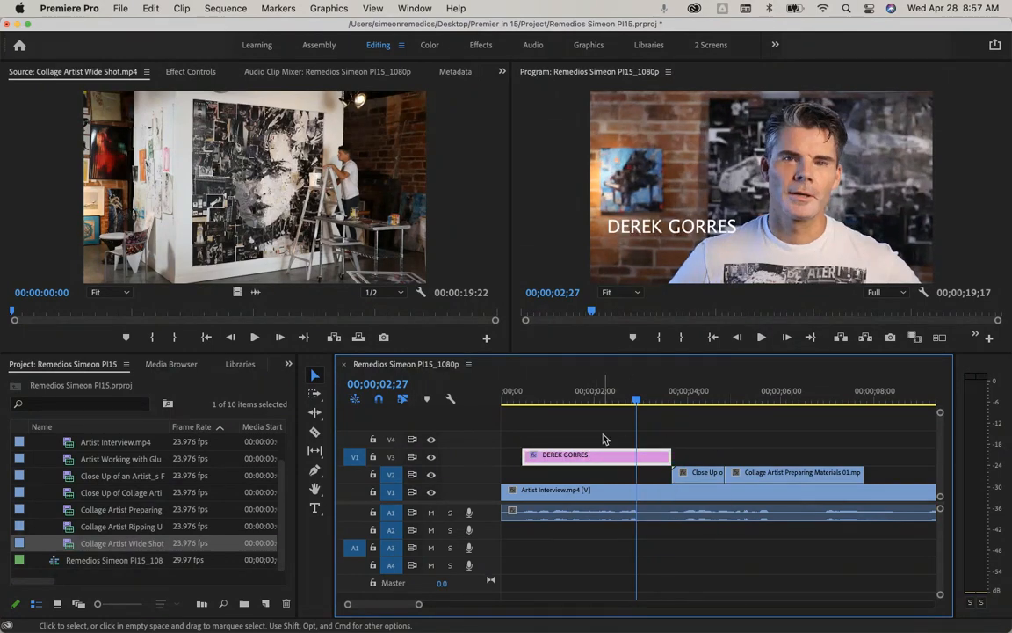
click(311, 8)
mouse_move(217, 7)
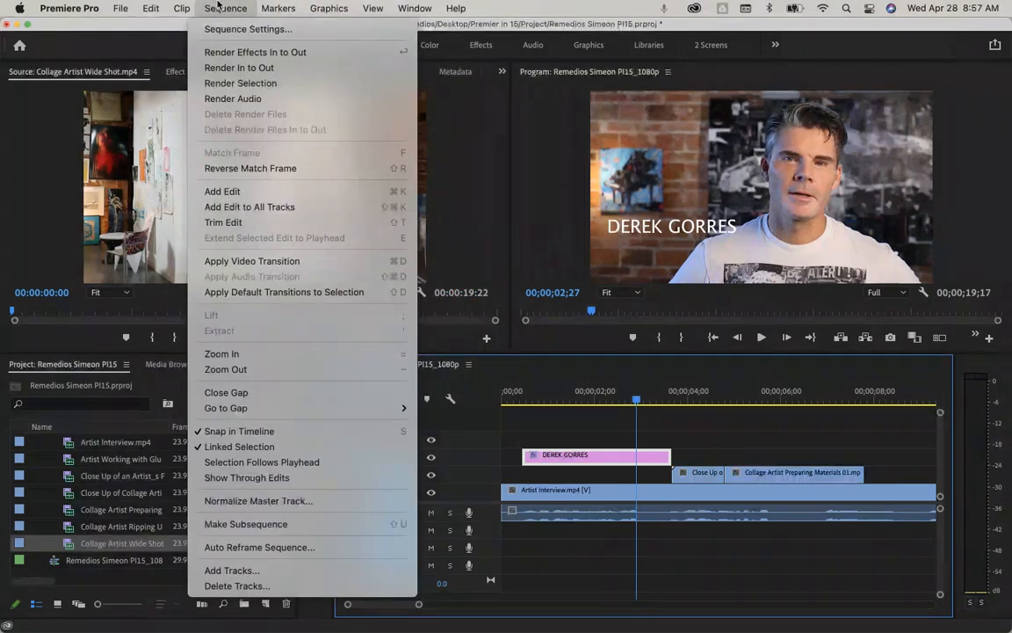
mouse_move(186, 7)
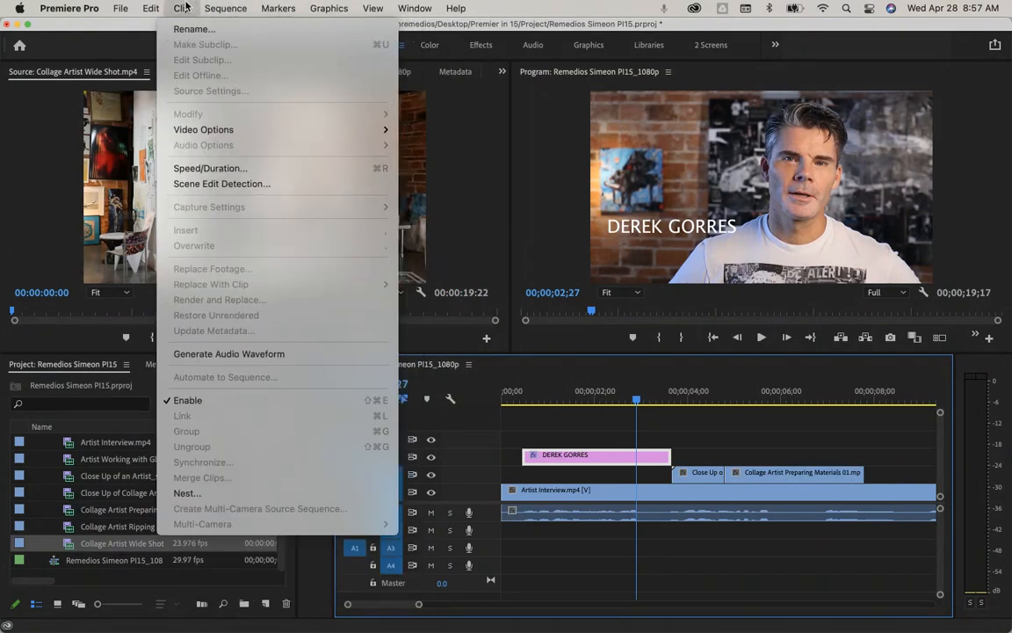
mouse_move(211, 131)
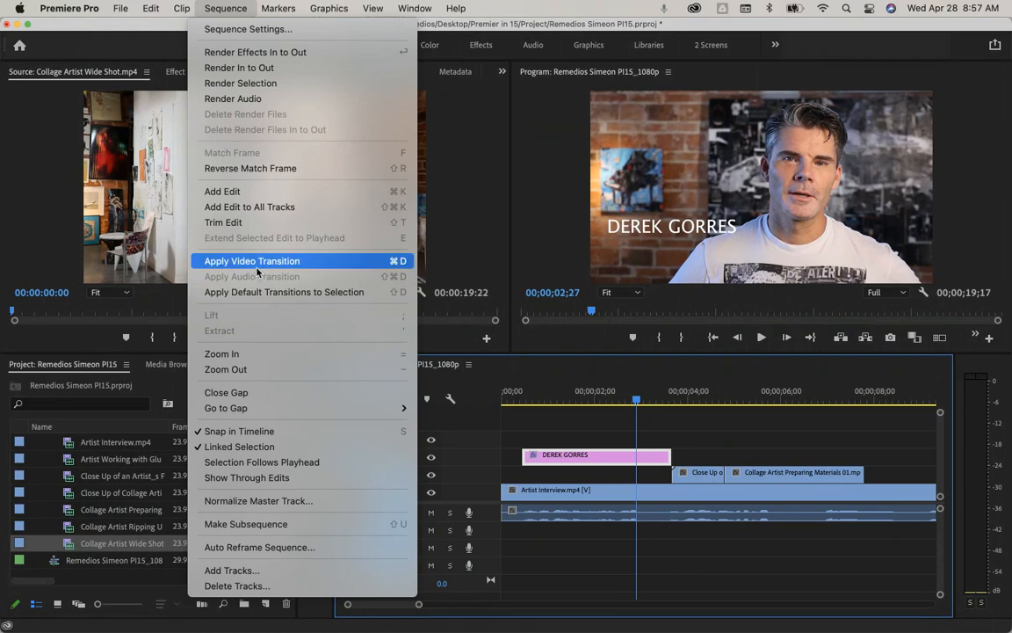
click(397, 267)
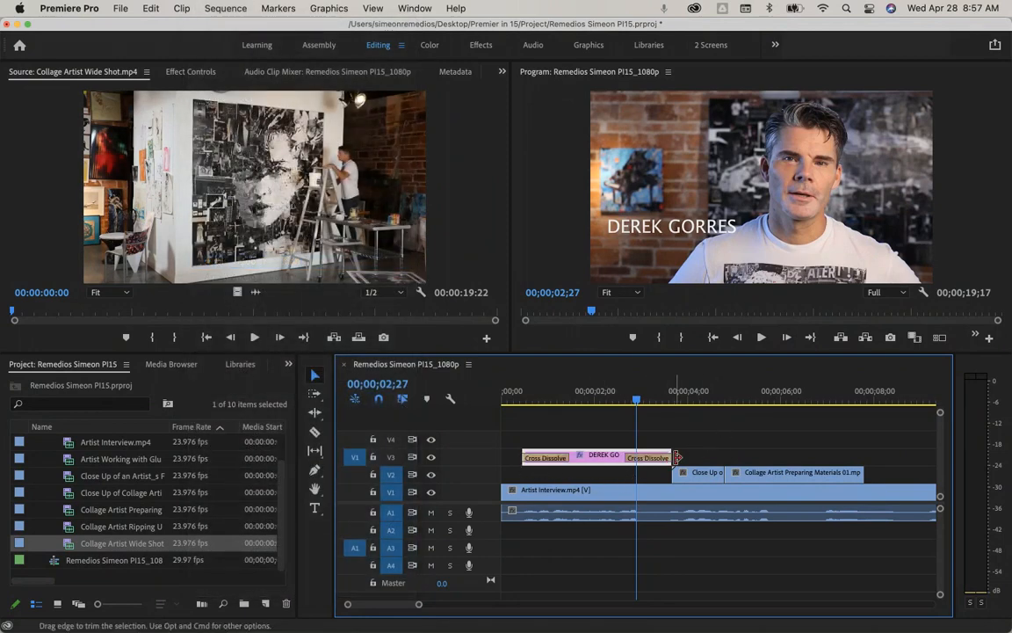
drag(632, 463, 544, 457)
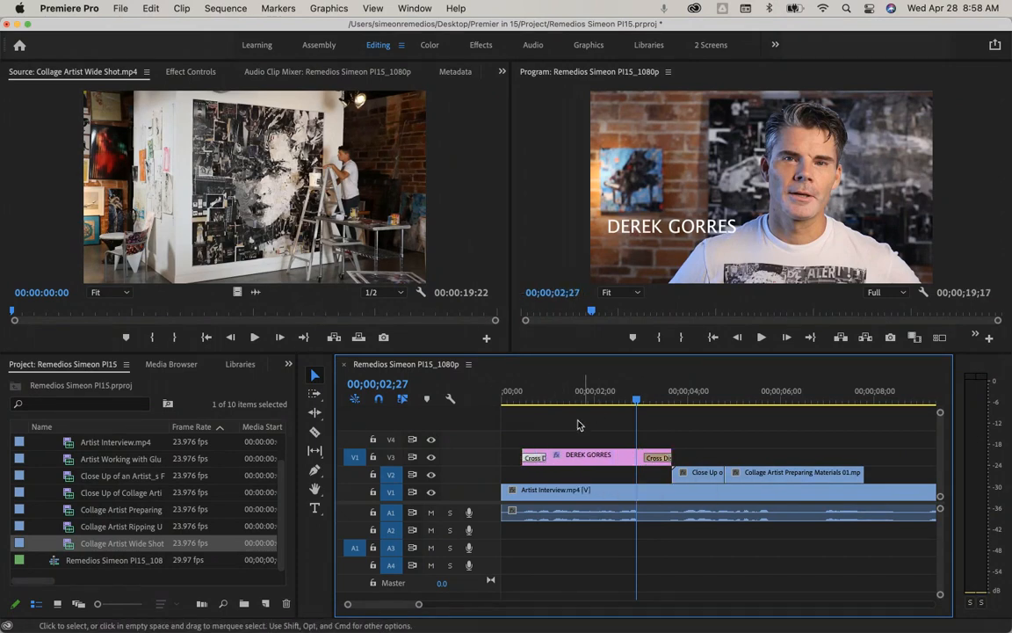
Play the sequence from 00;00;00;00 through the title and into the supporting clips to review the title's fades
click(508, 393)
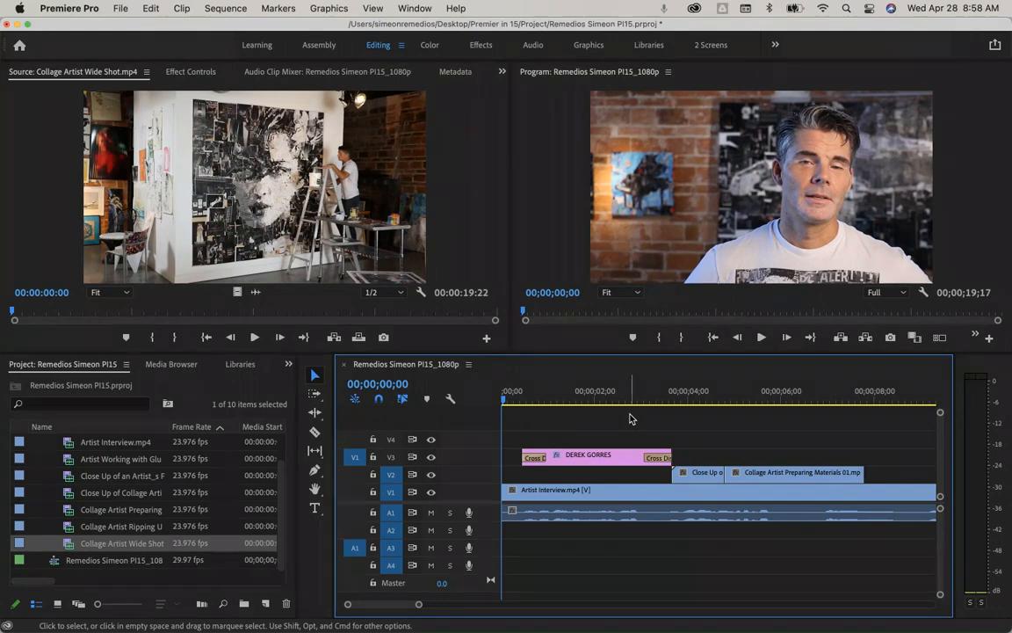
key(XF86AudioMute)
key(space)
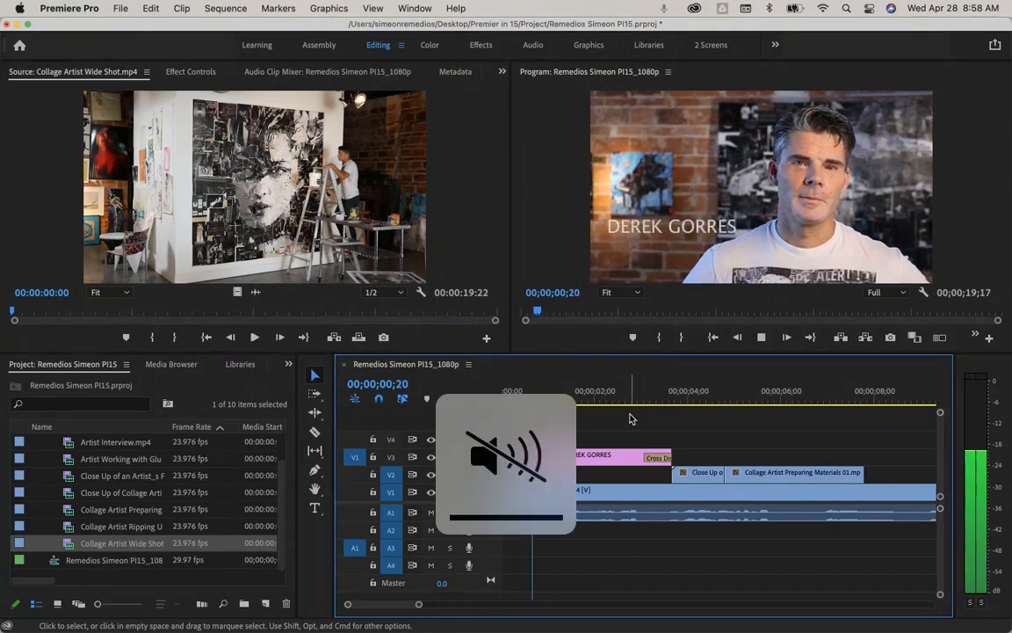
key(XF86AudioMute)
key(space)
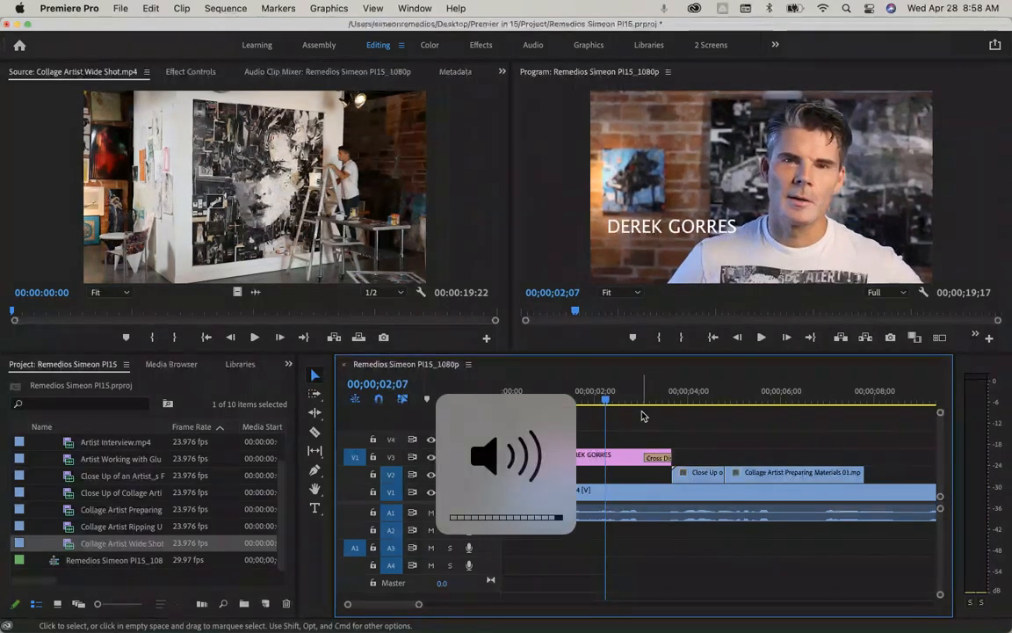
key(space)
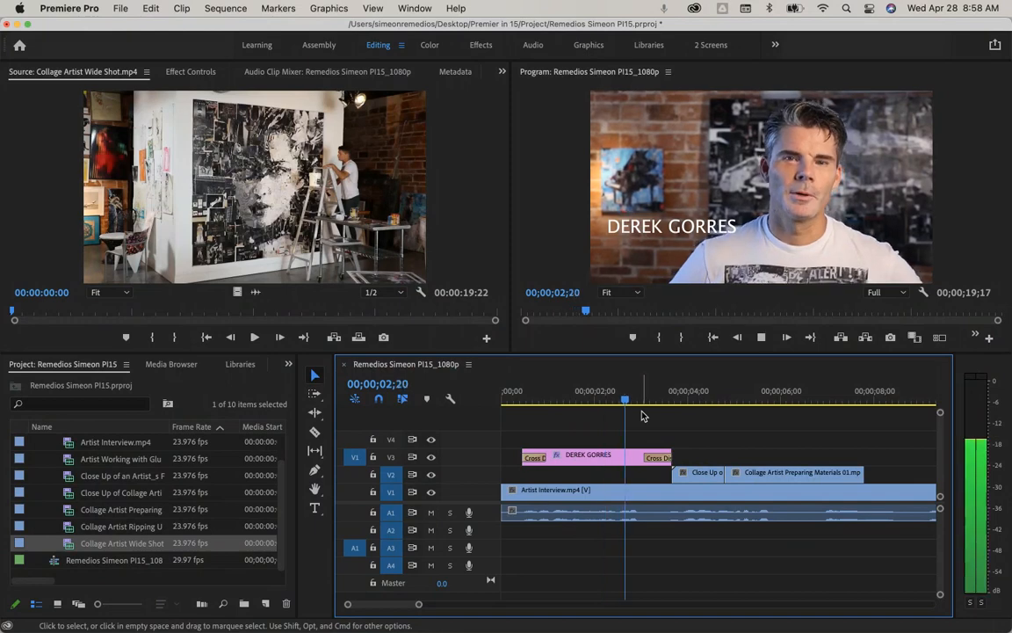
key(space)
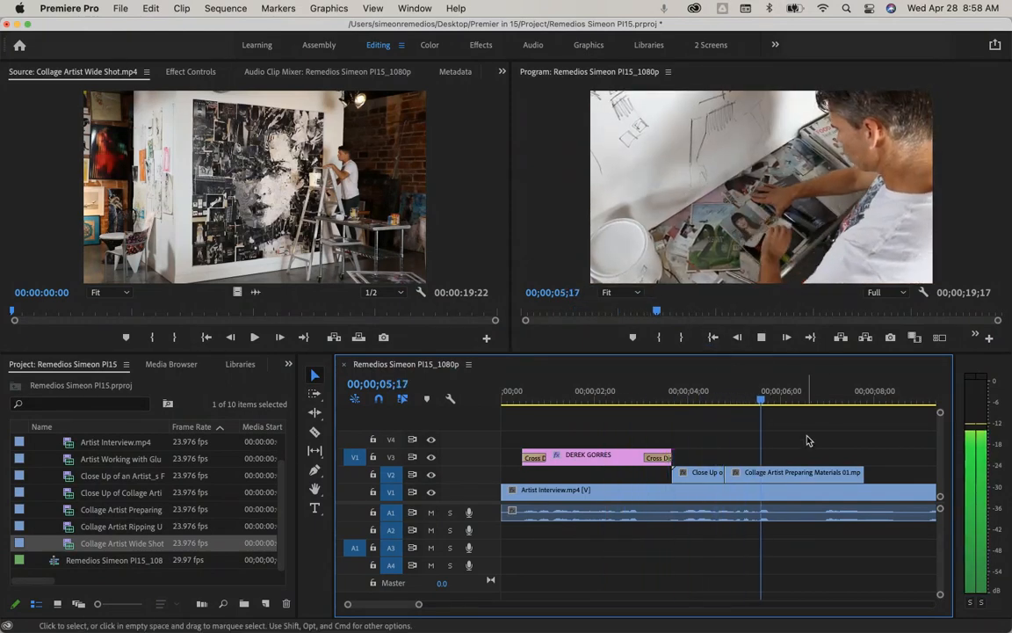
Play the sequence through the remaining supporting clips to 00;00;19;04 to review the edit
key(minus)
key(minus)
key(minus)
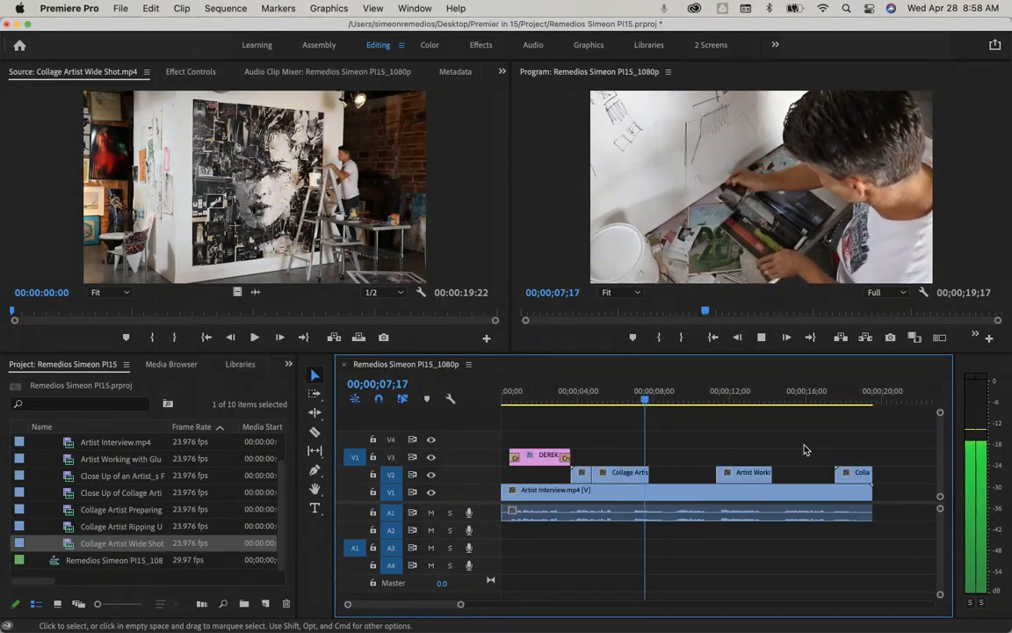
key(minus)
key(minus)
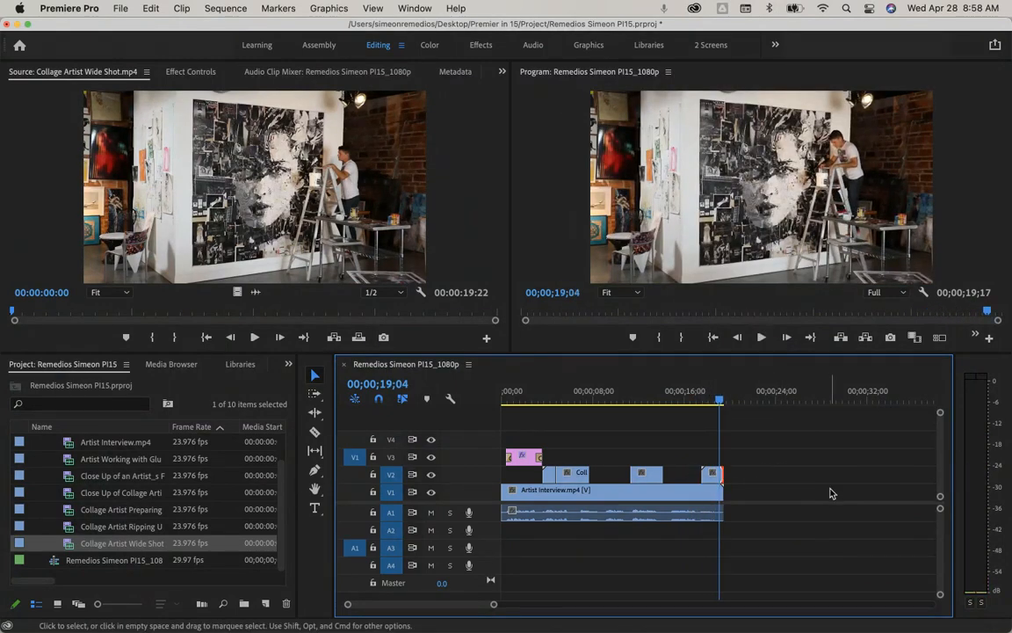
Apply a Cross Dissolve to the ends of the Collage Artist Wide Shot clip on V2 and the Artist Interview clip on V1
scroll(767, 444, up, 3)
scroll(767, 442, up, 4)
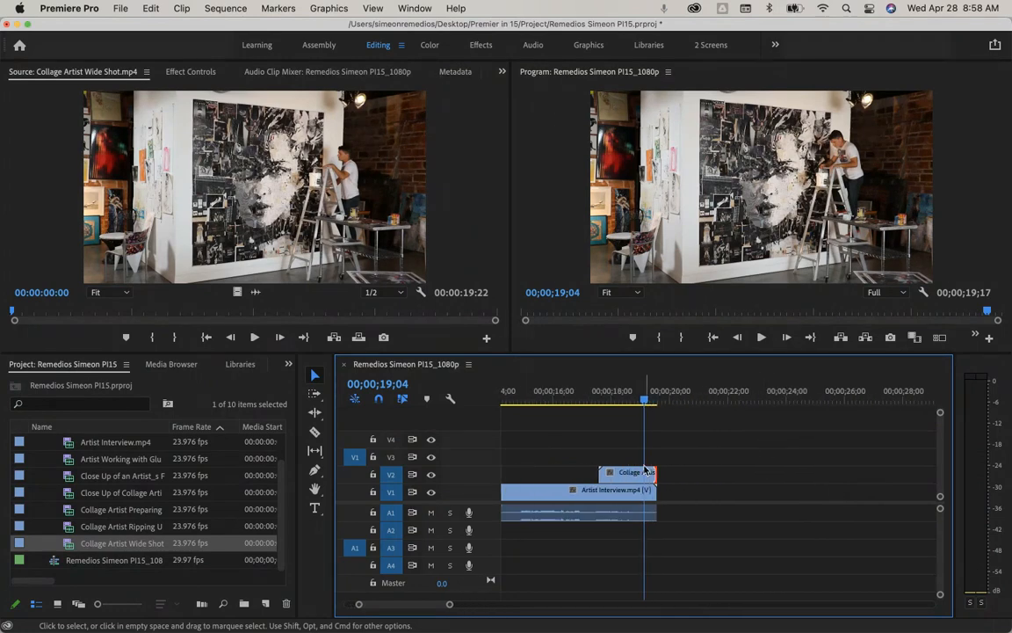
key(space)
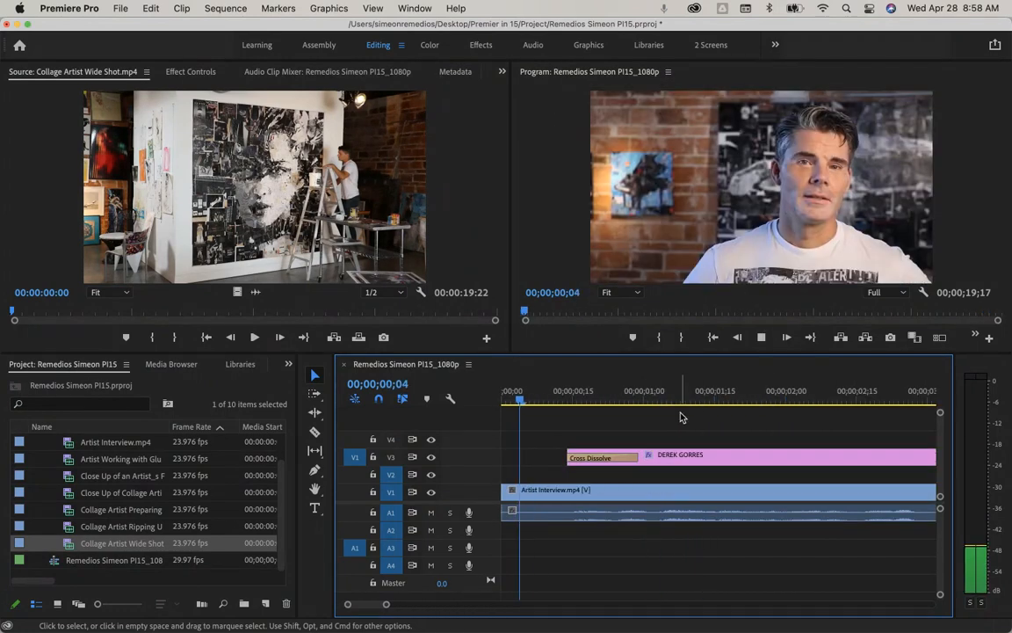
scroll(750, 486, right, 10)
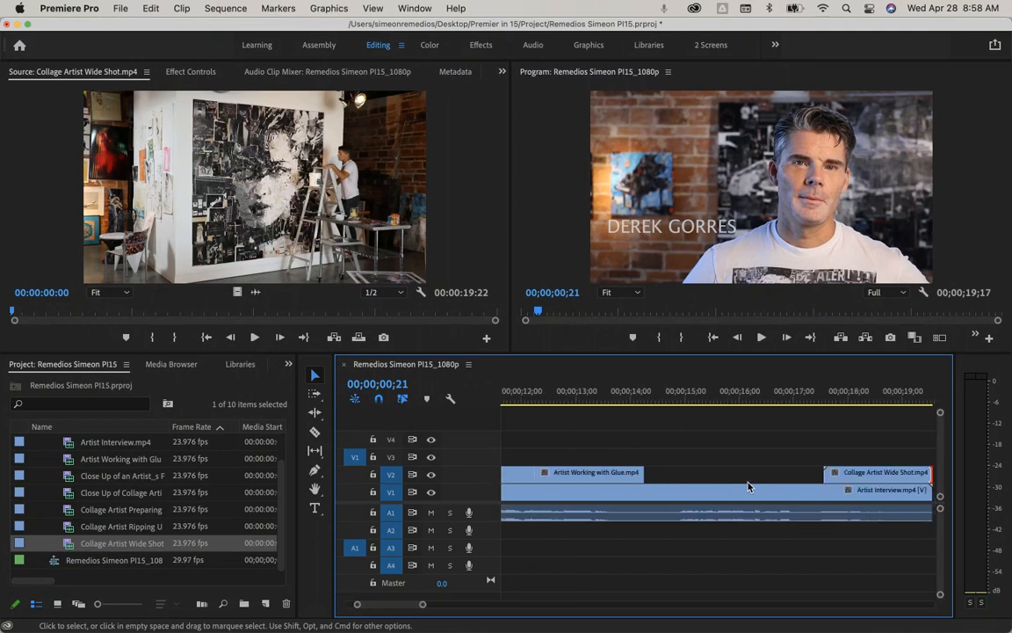
scroll(750, 486, left, 5)
scroll(807, 408, right, 1)
drag(772, 403, 770, 403)
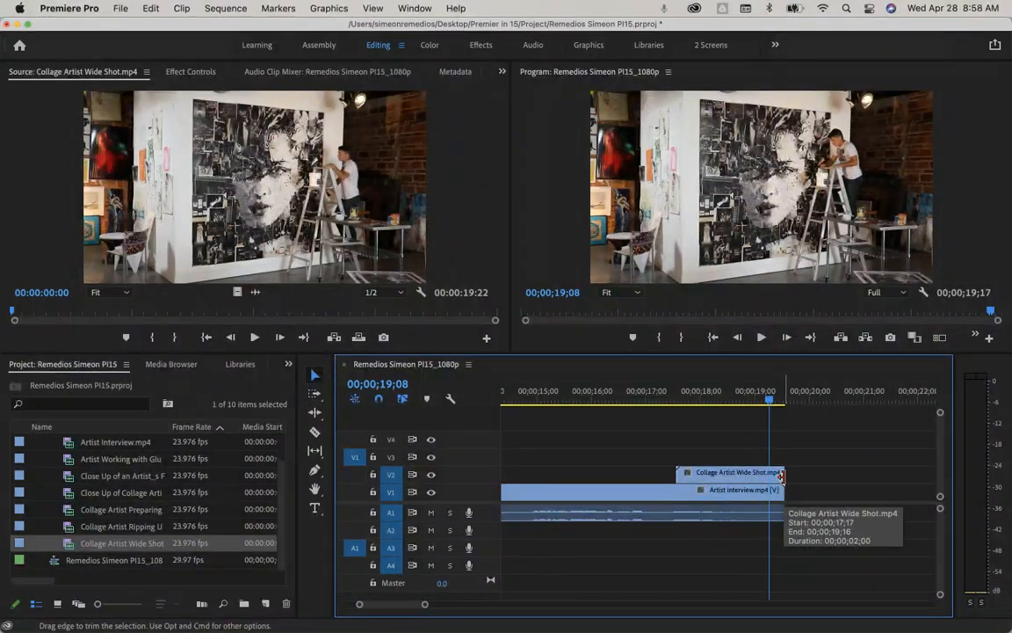
click(782, 476)
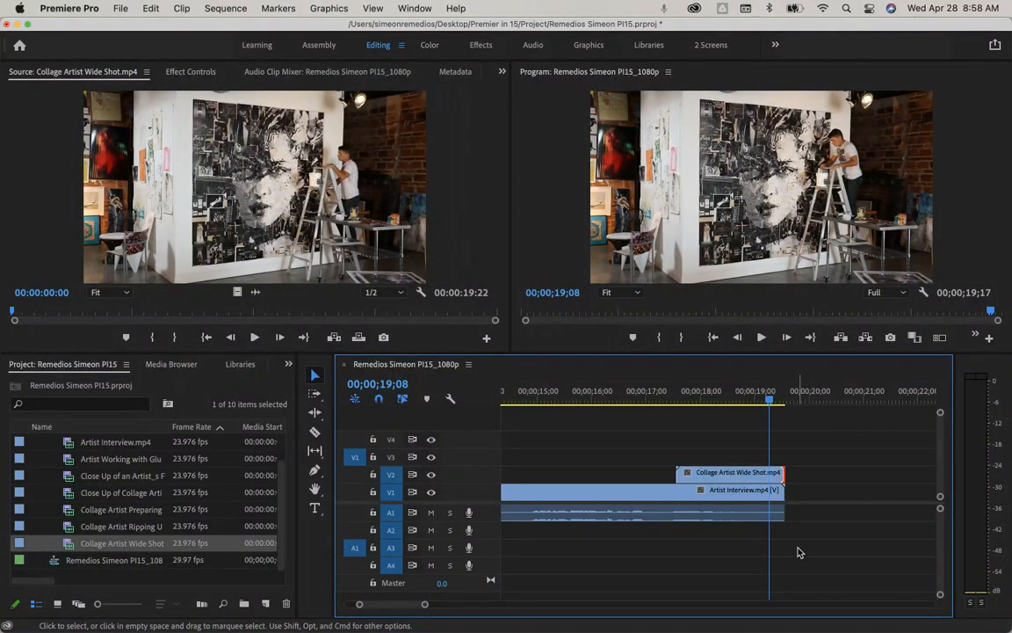
key(super+d)
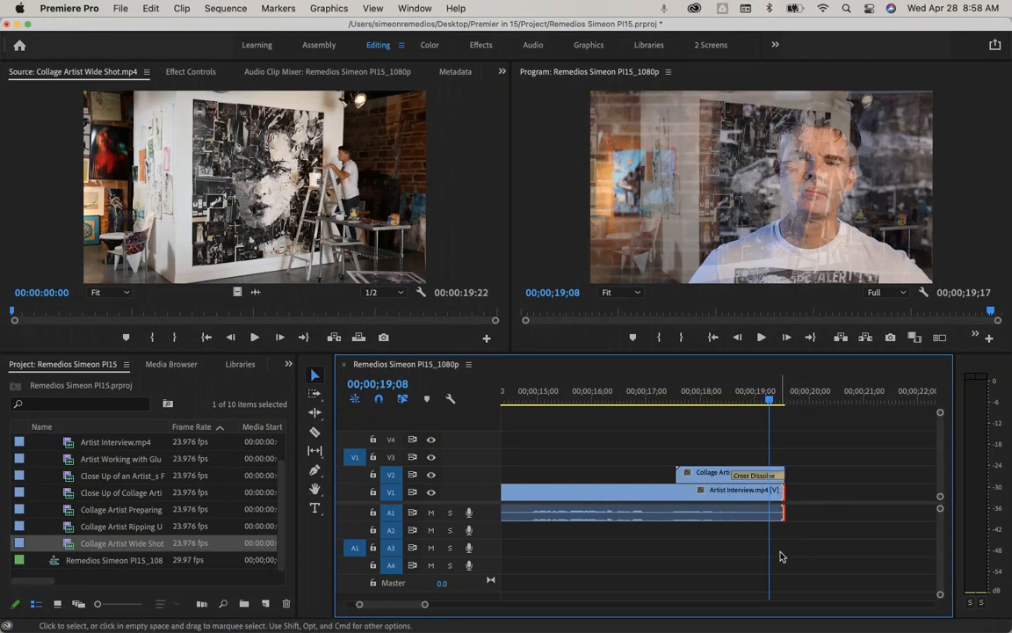
key(super+d)
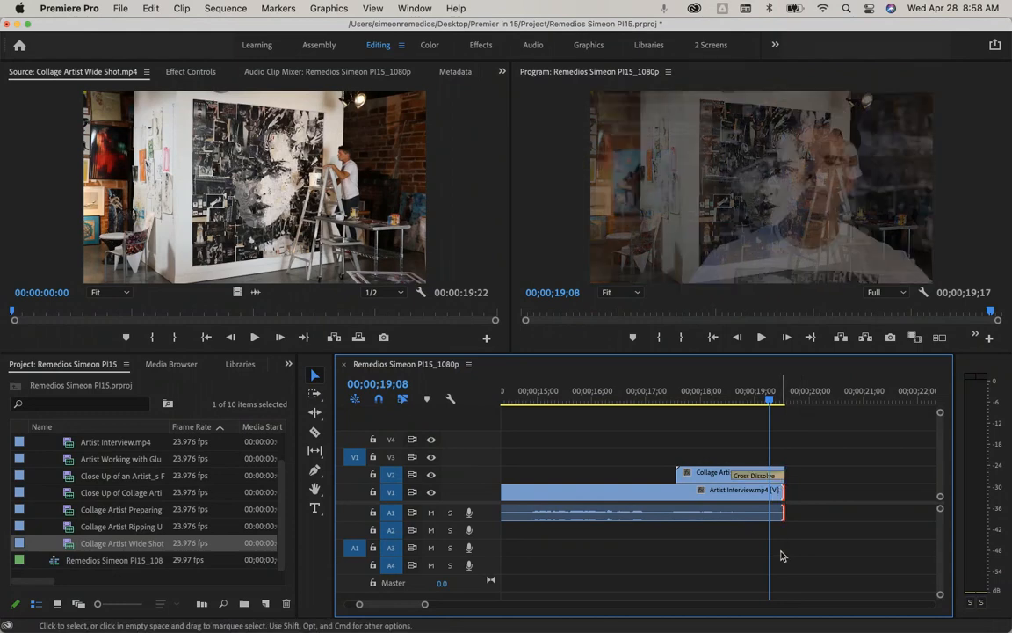
click(825, 446)
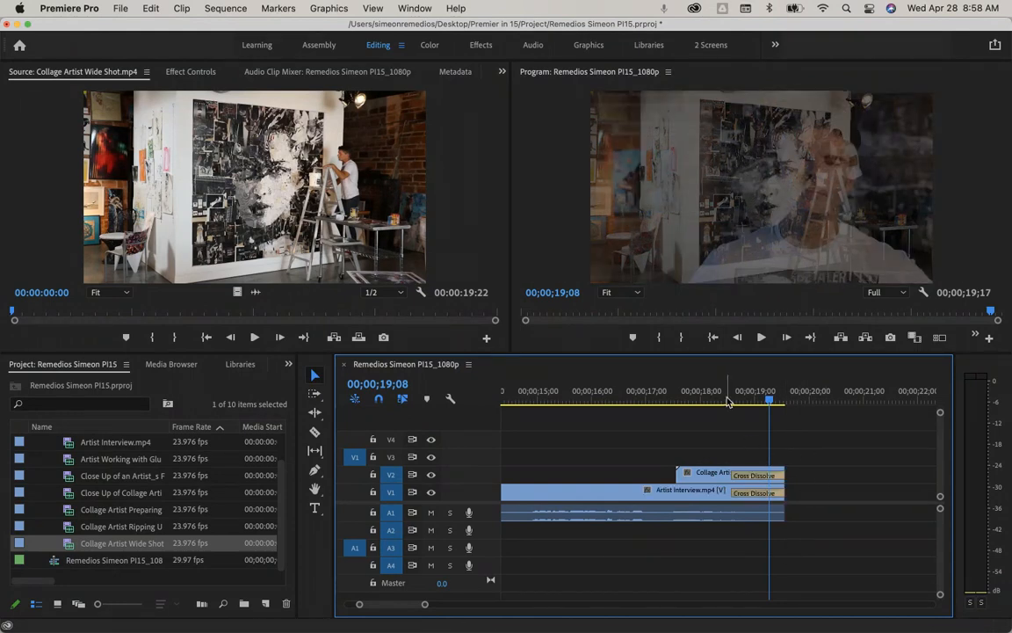
Play the sequence from 00;00;18;05 to its end to review the closing fade-out
drag(727, 400, 710, 401)
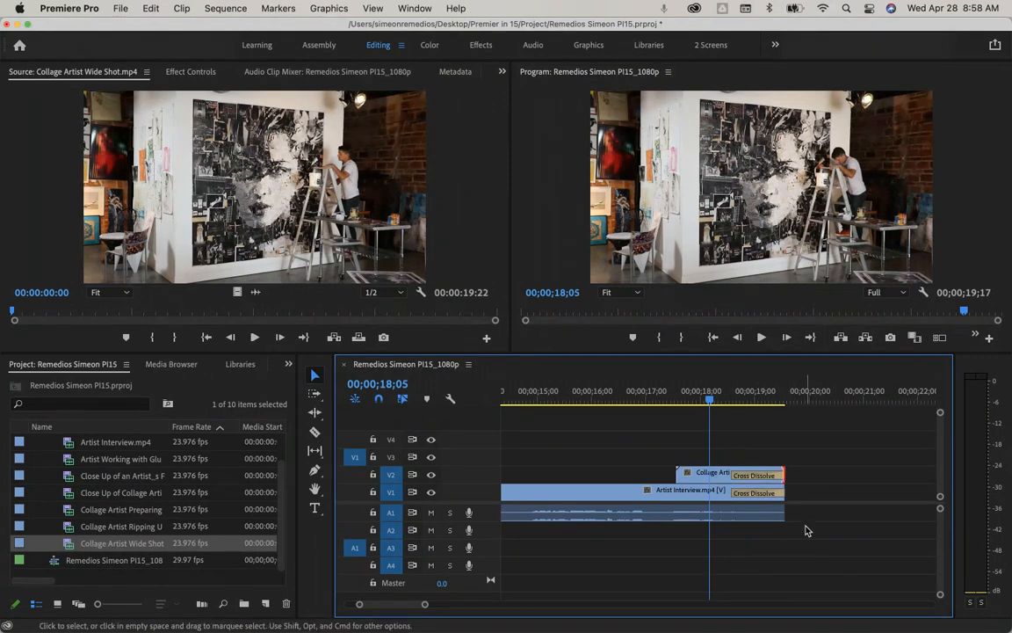
key(space)
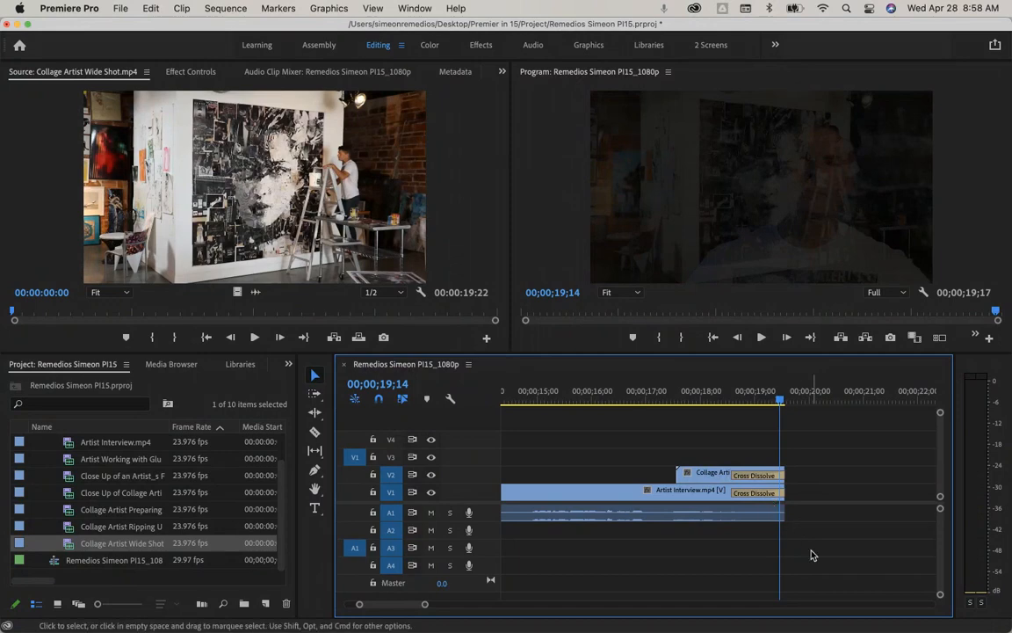
key(backslash)
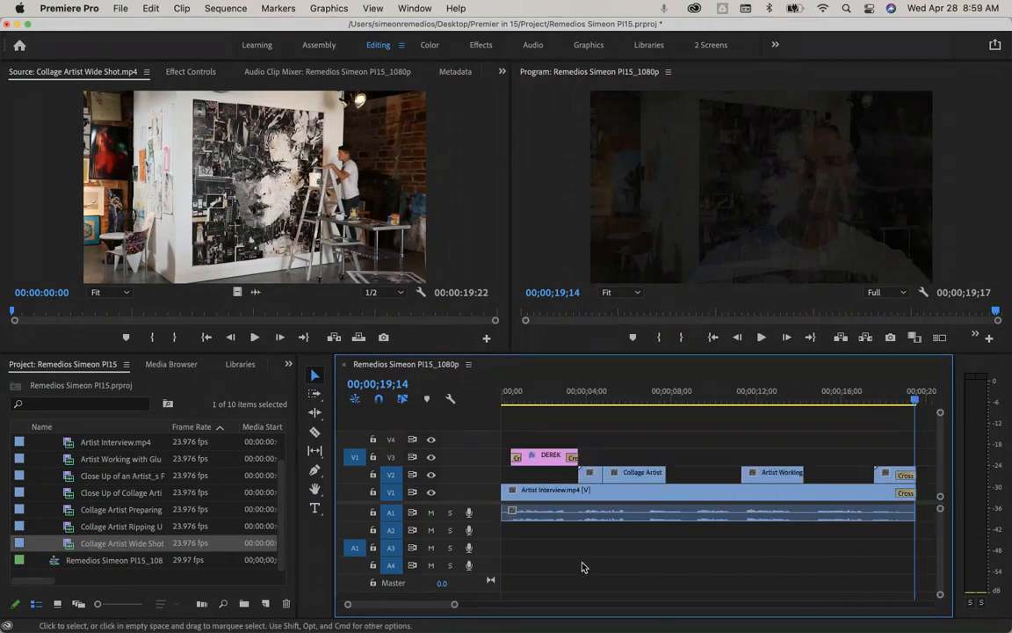
Place the music file from the Audio bin on track A2 at the start of the sequence
scroll(579, 565, down, 4)
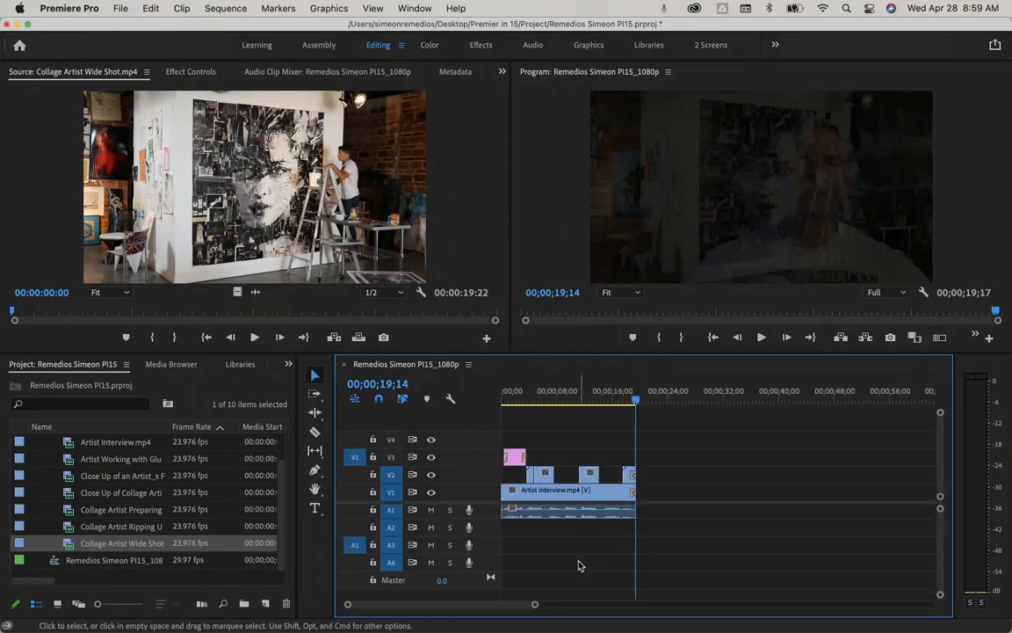
key(backslash)
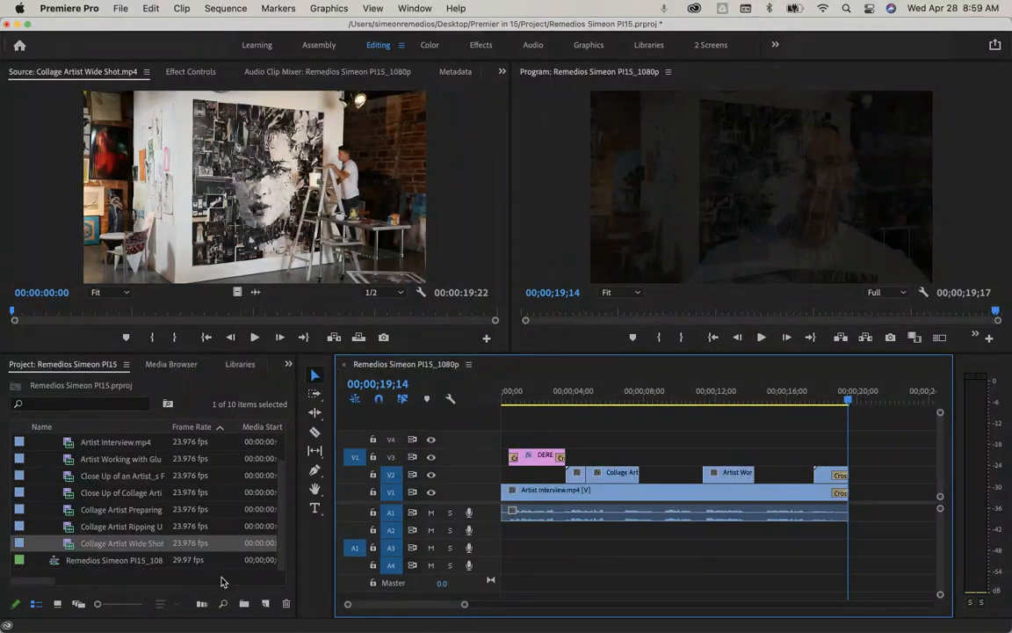
scroll(105, 466, up, 2)
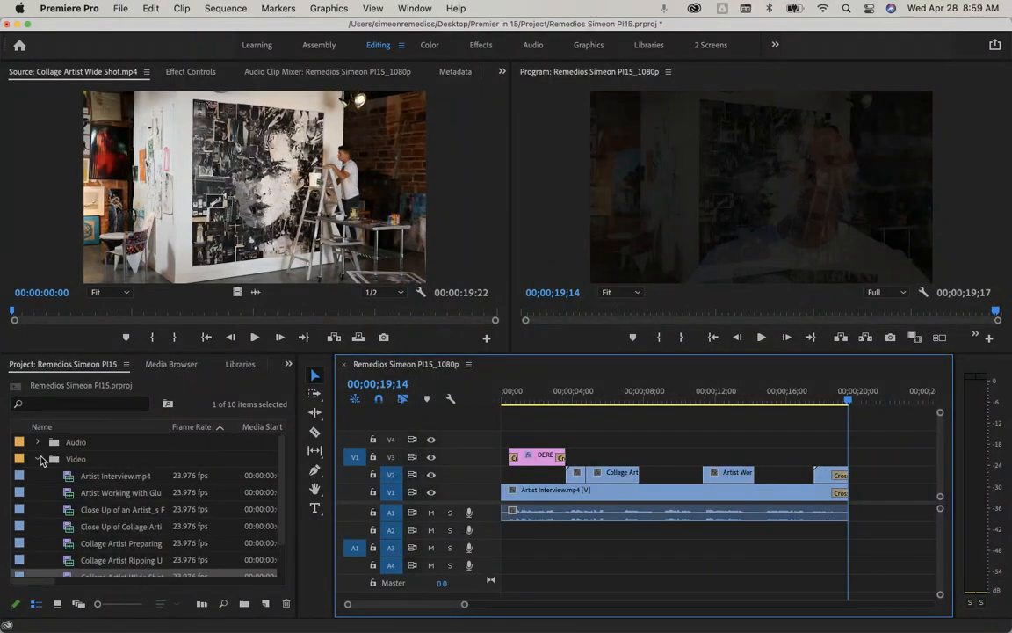
click(37, 459)
click(37, 442)
click(101, 459)
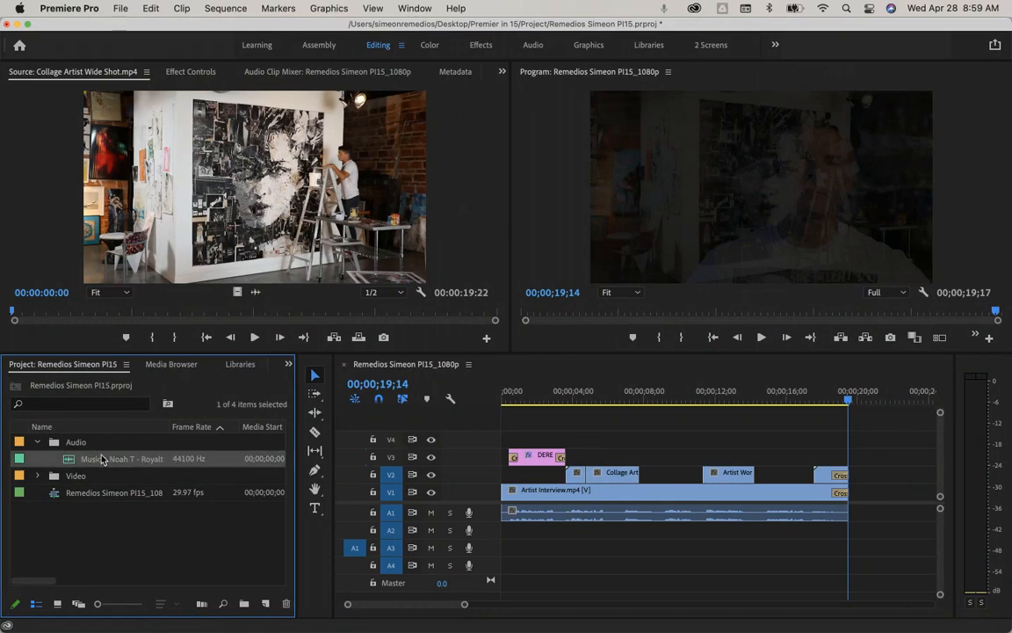
drag(101, 459, 510, 545)
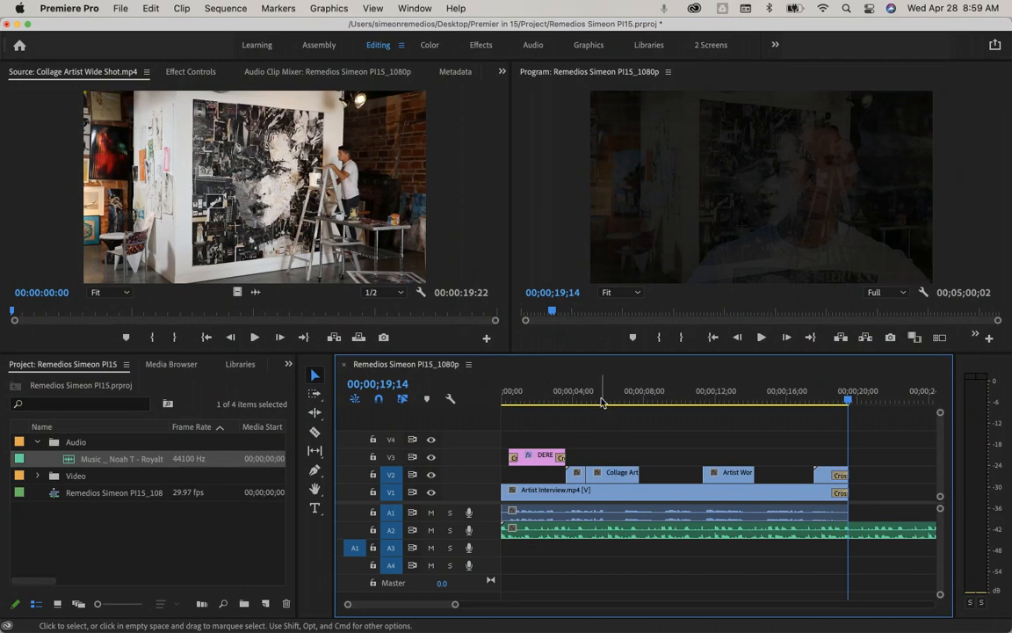
Play the sequence from 00;00;00;00 to 00;00;04;20 to hear the music against the interview
drag(589, 400, 322, 415)
key(space)
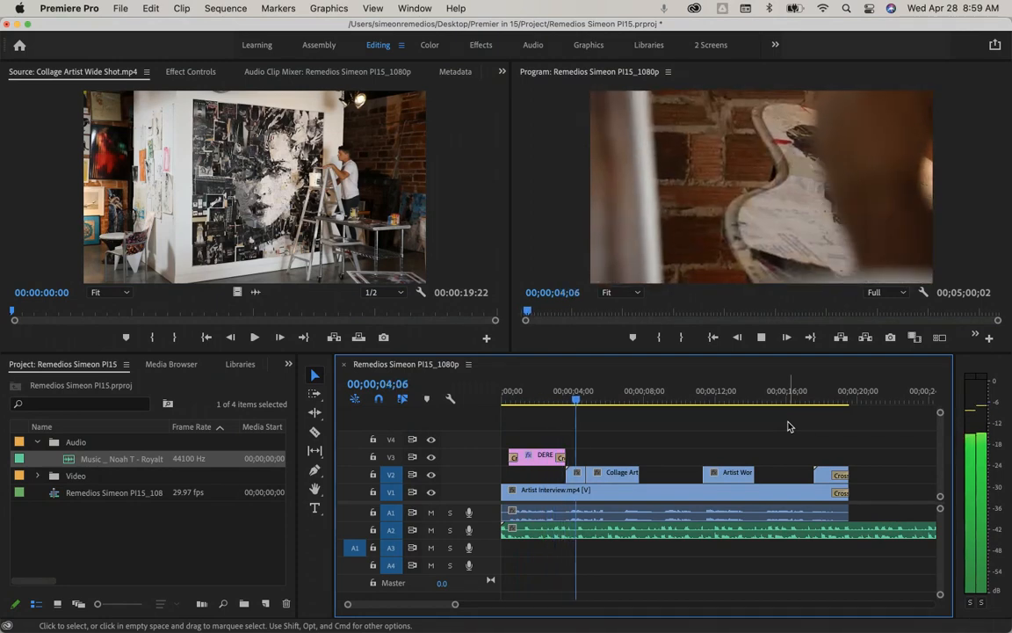
key(space)
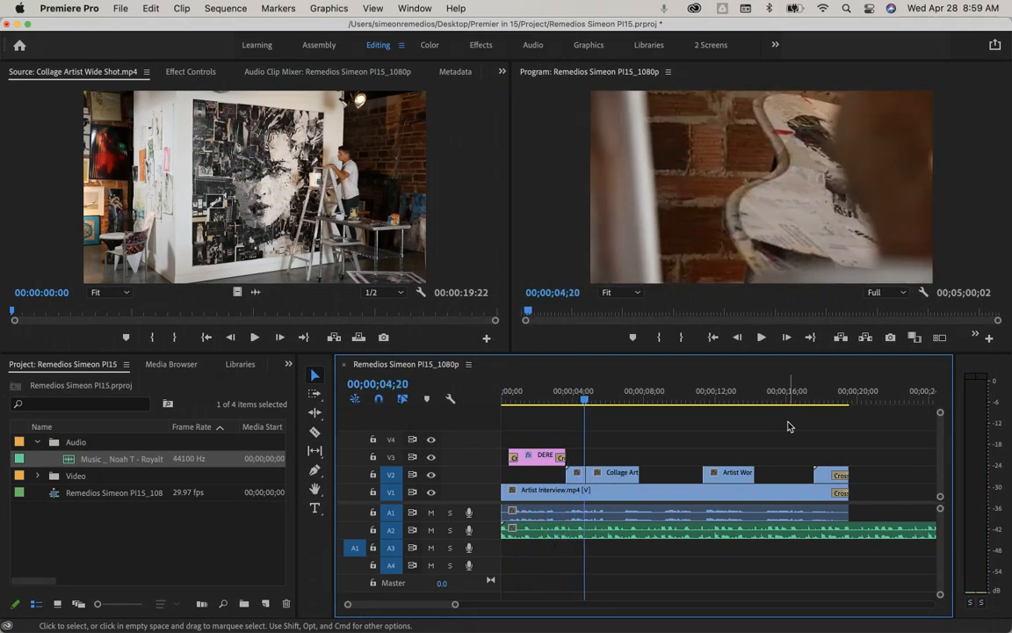
Show the effect settings of the music clip on A2 and turn off keyframing for its volume level
click(642, 544)
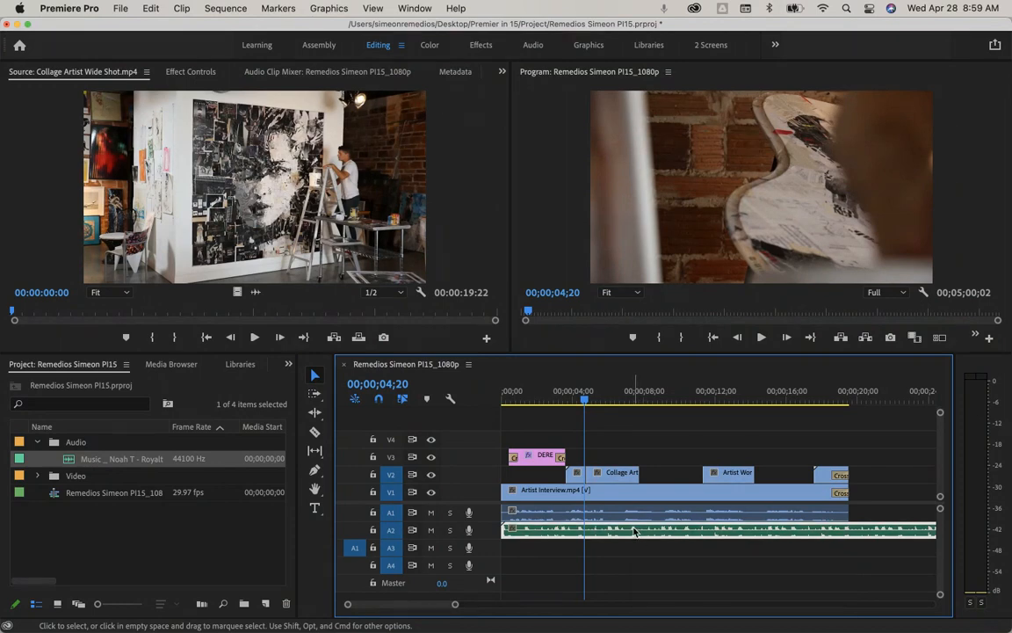
click(186, 72)
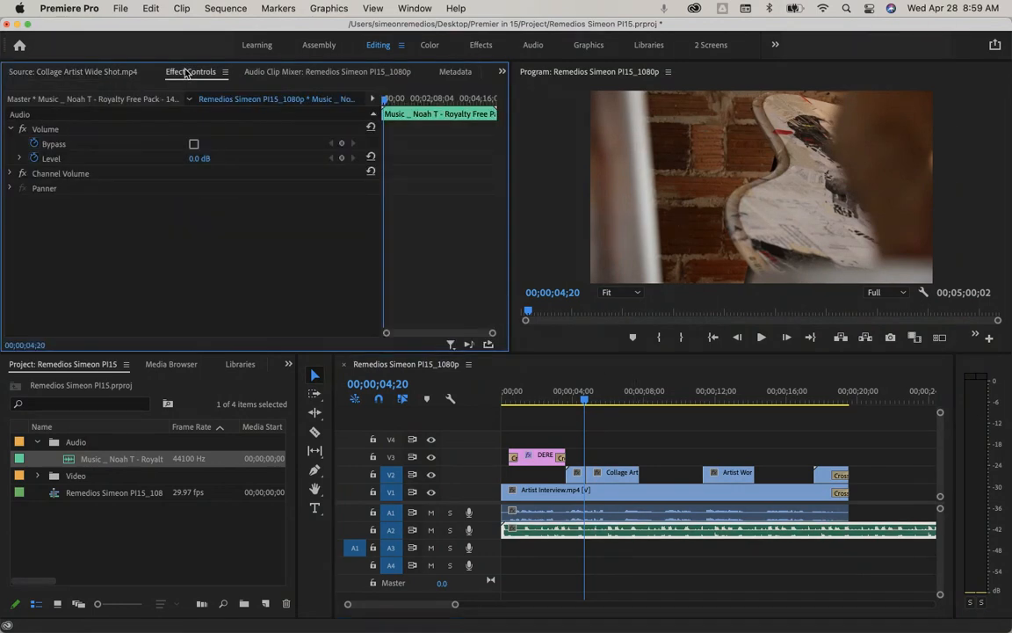
click(35, 158)
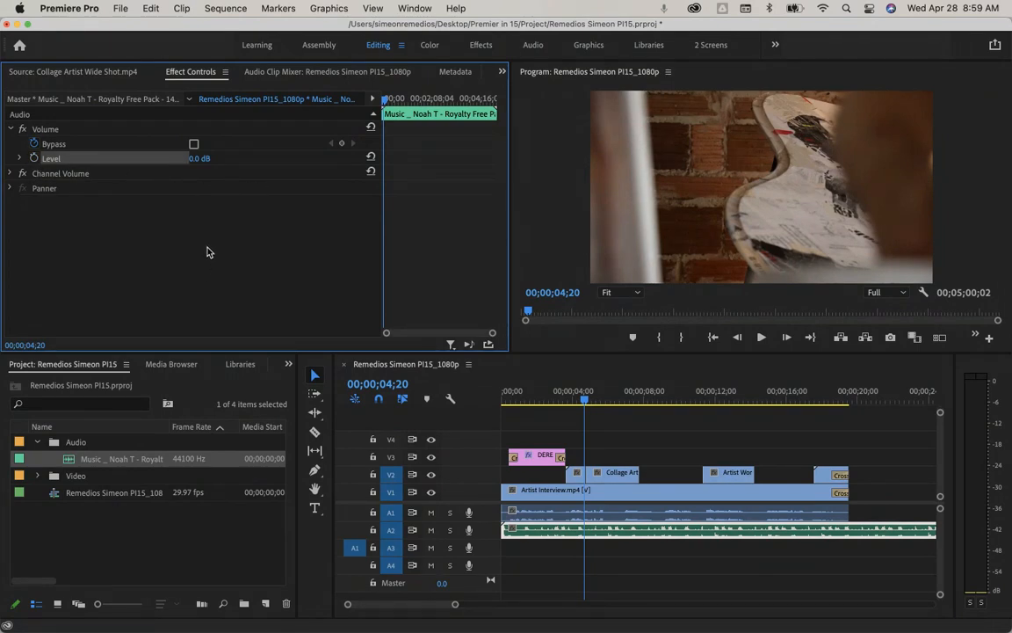
click(215, 211)
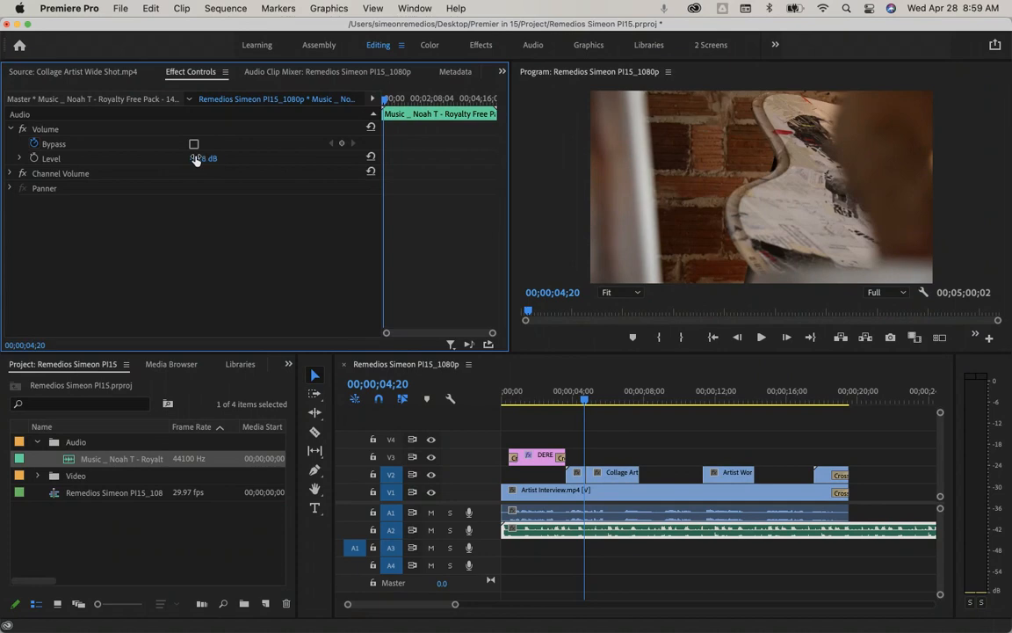
Lower the music clip's volume level and play the sequence to 00;00;07;05 to check the balance with the interview
drag(196, 159, 125, 177)
click(667, 574)
key(space)
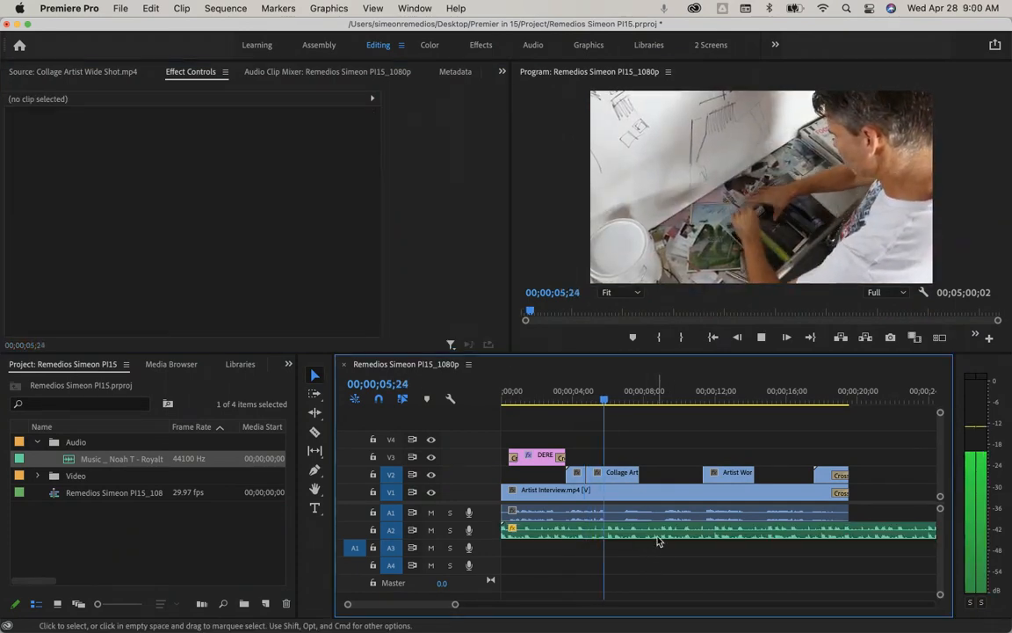
click(657, 537)
key(space)
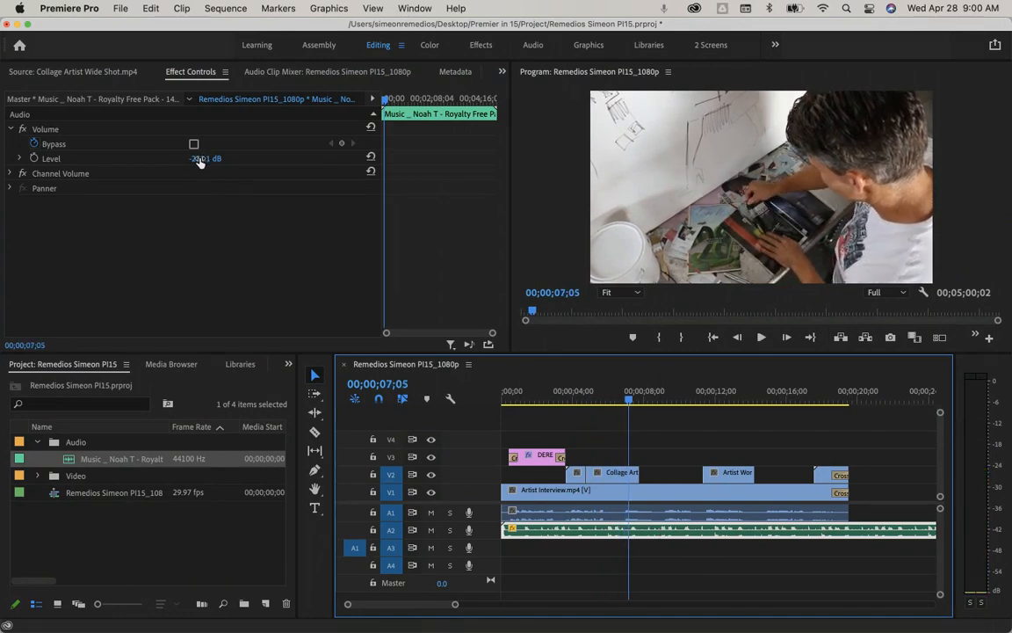
Set the music clip's volume level to -58.2 dB and play the sequence to 00;00;08;21 to check it
click(197, 158)
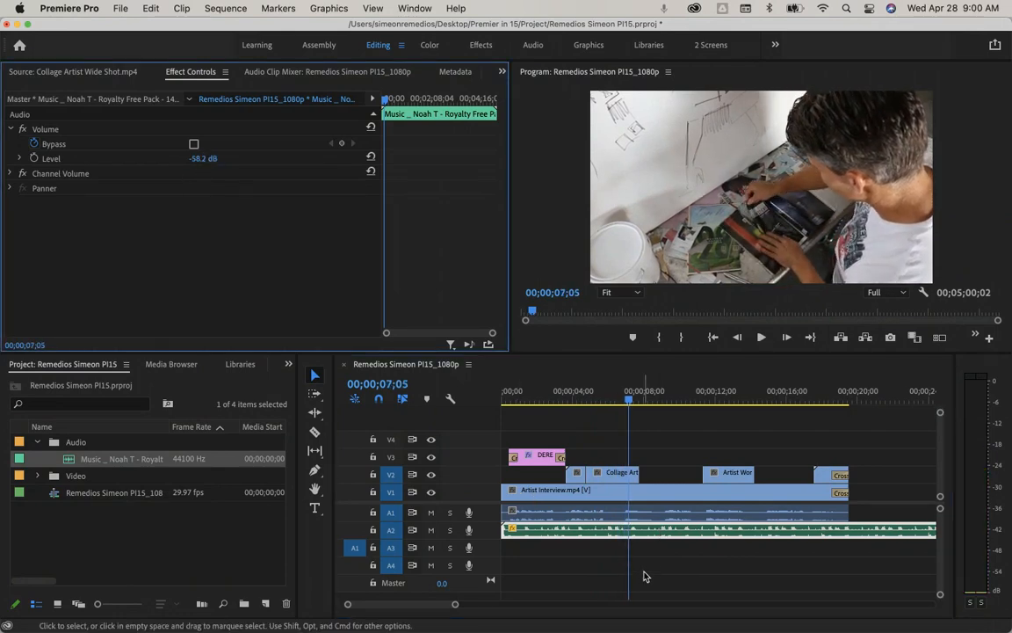
key(space)
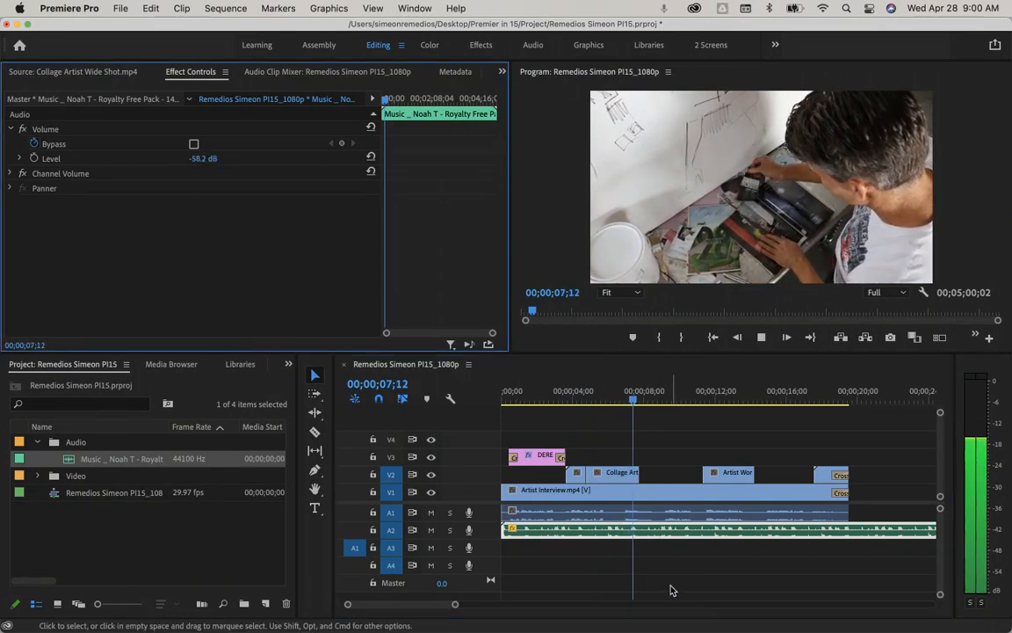
key(space)
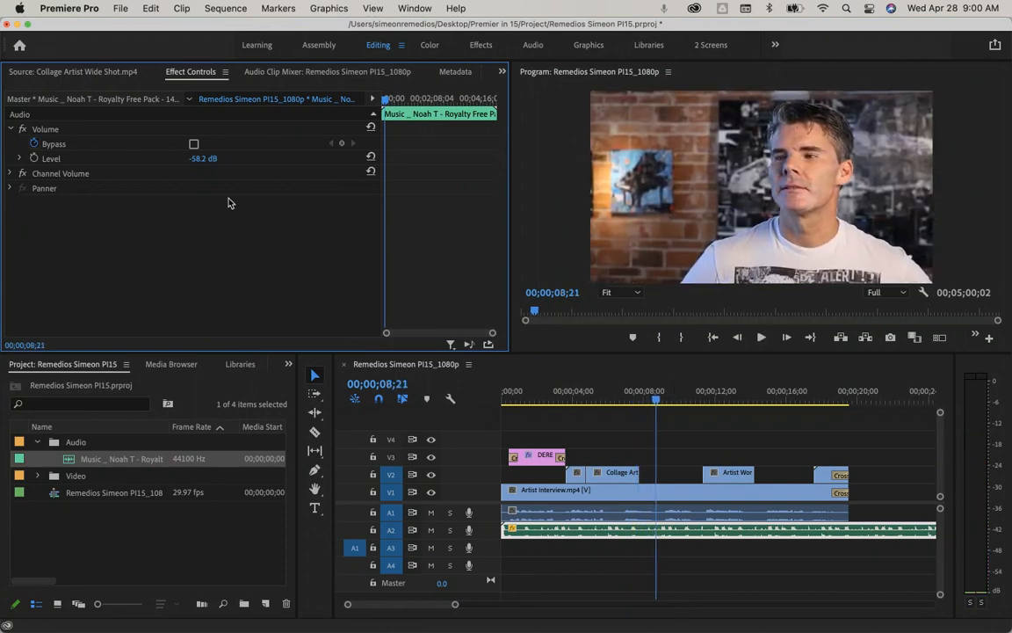
Set the music clip's volume level to -20 dB and play the sequence to 00;00;09;27 to check it
click(201, 157)
text(-20)
key(Return)
key(space)
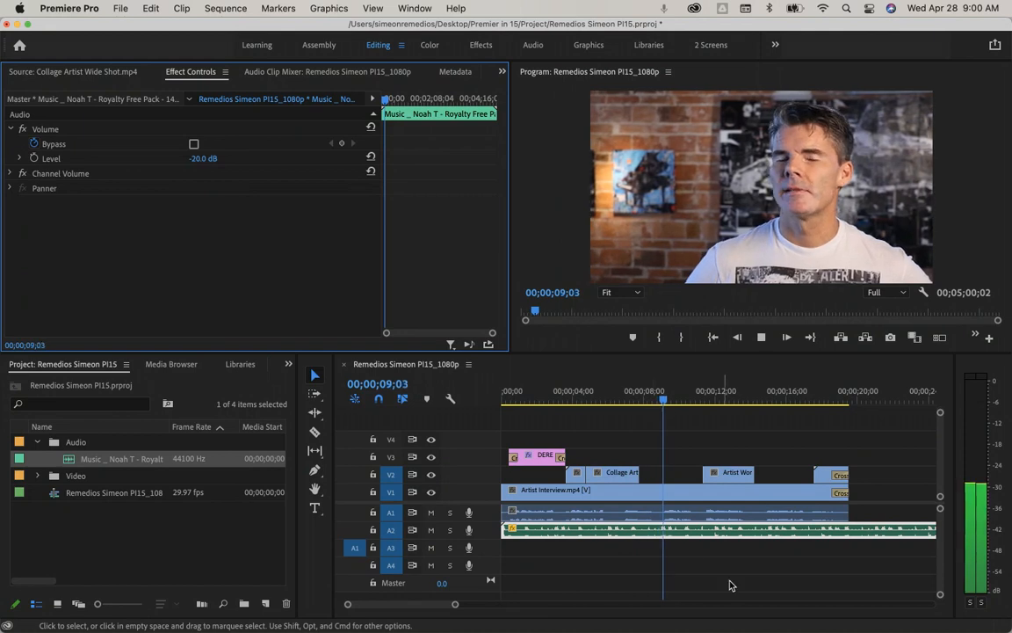
key(space)
Set the music clip's volume level to -15 dB, play the sequence to 00;00;12;06, and leave the music clip selected
click(207, 157)
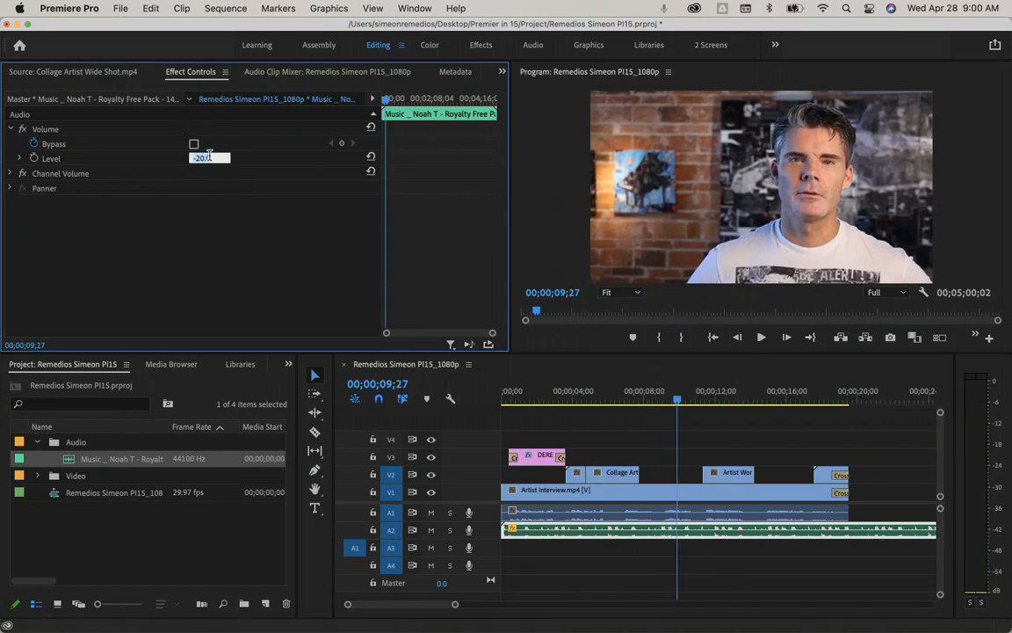
text(-15)
key(Return)
key(space)
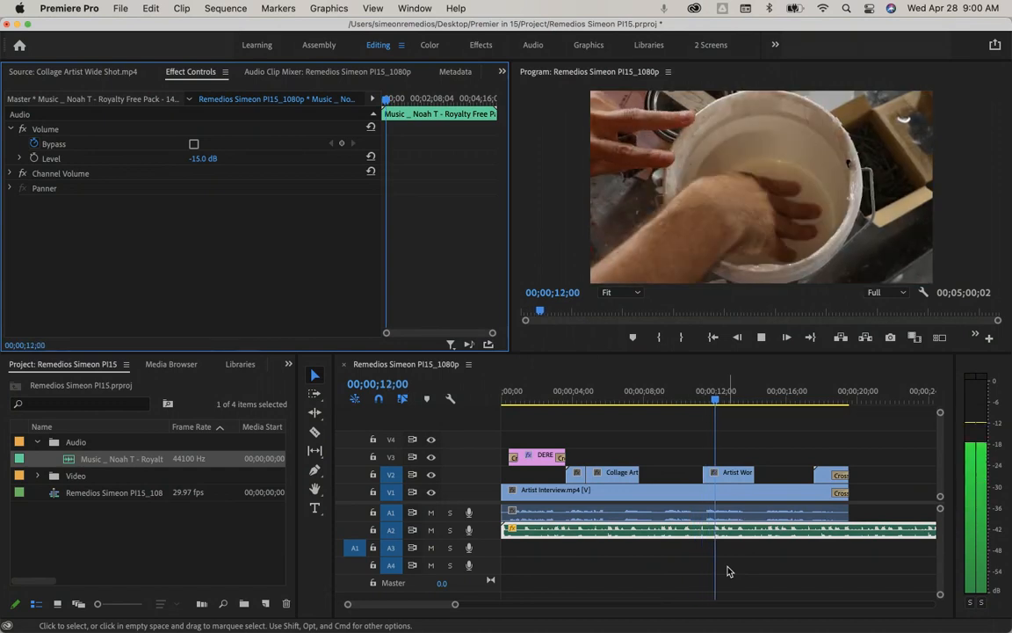
key(space)
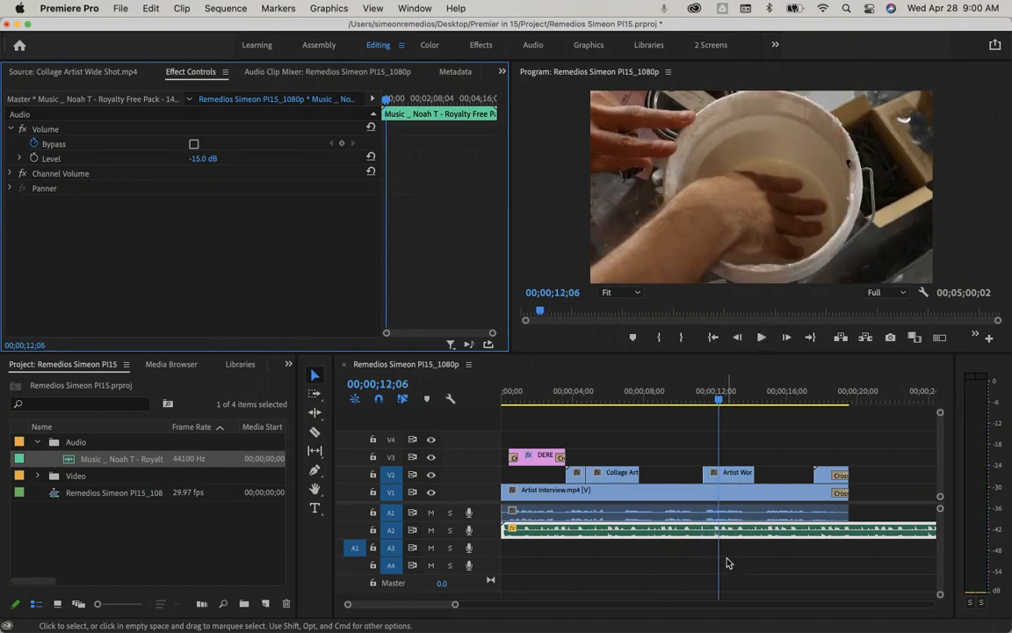
click(726, 562)
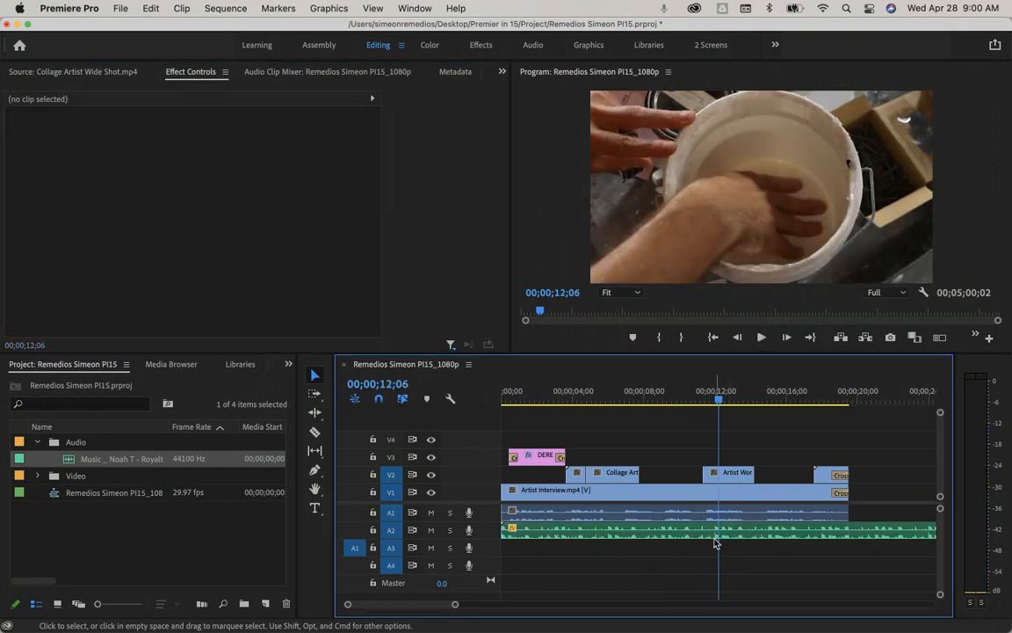
click(716, 532)
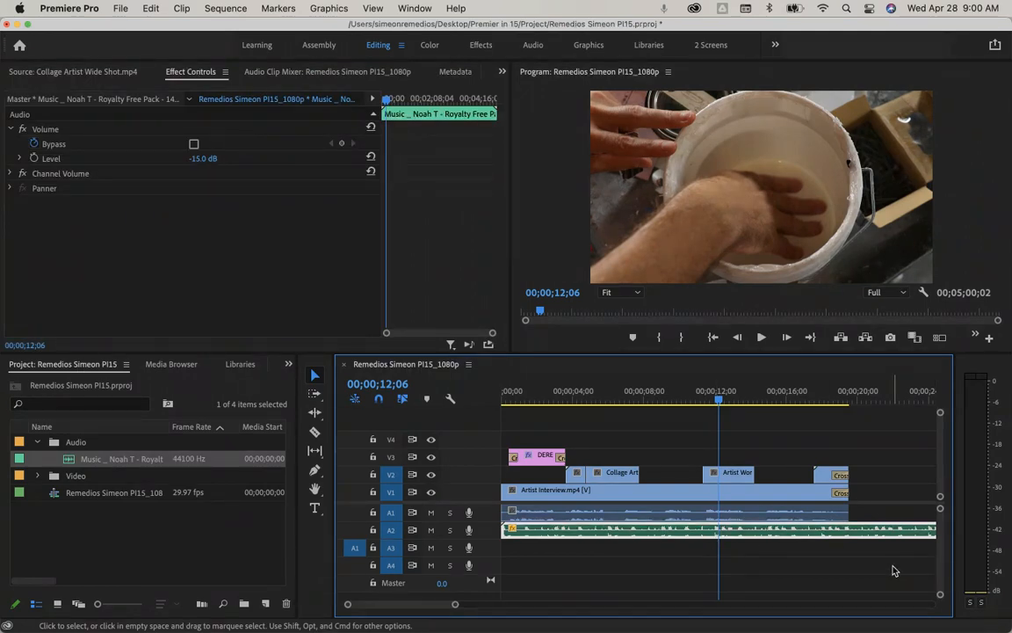
Split the A2 music clip where the interview video ends and delete the excess music after the cut
key(c)
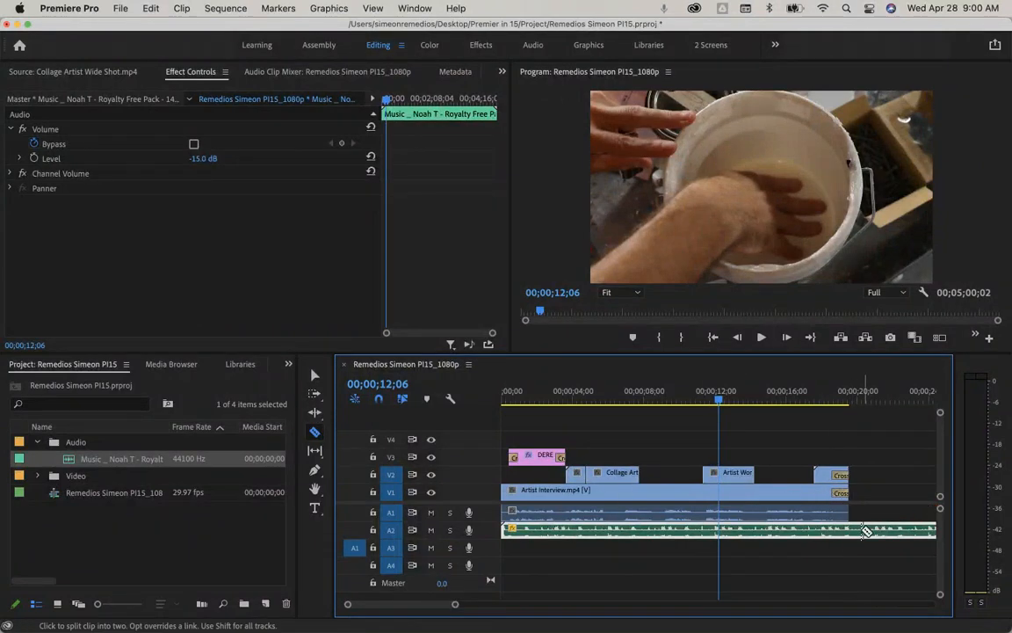
click(851, 530)
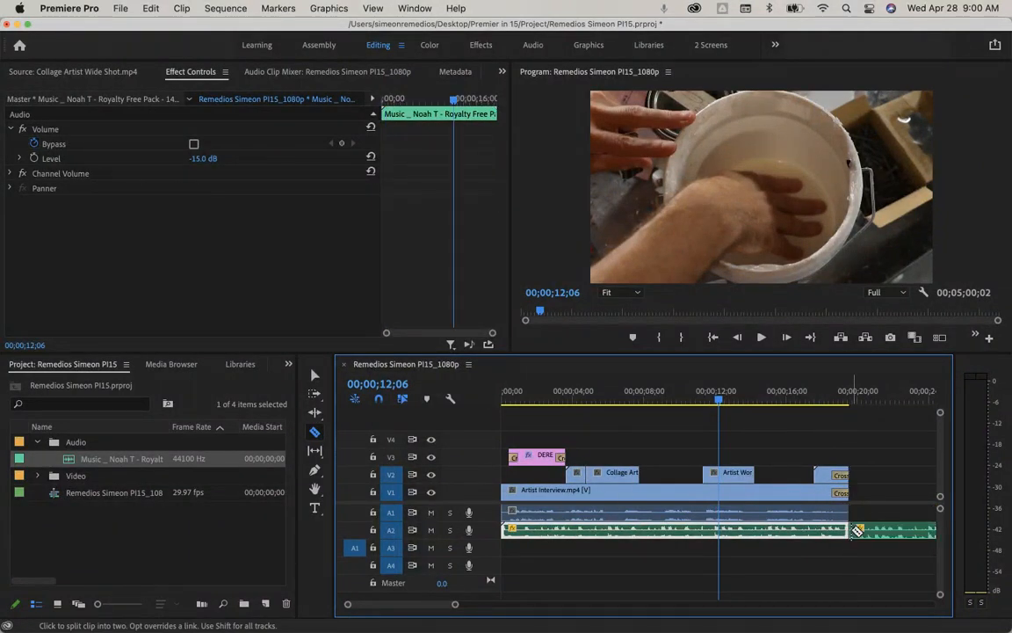
key(v)
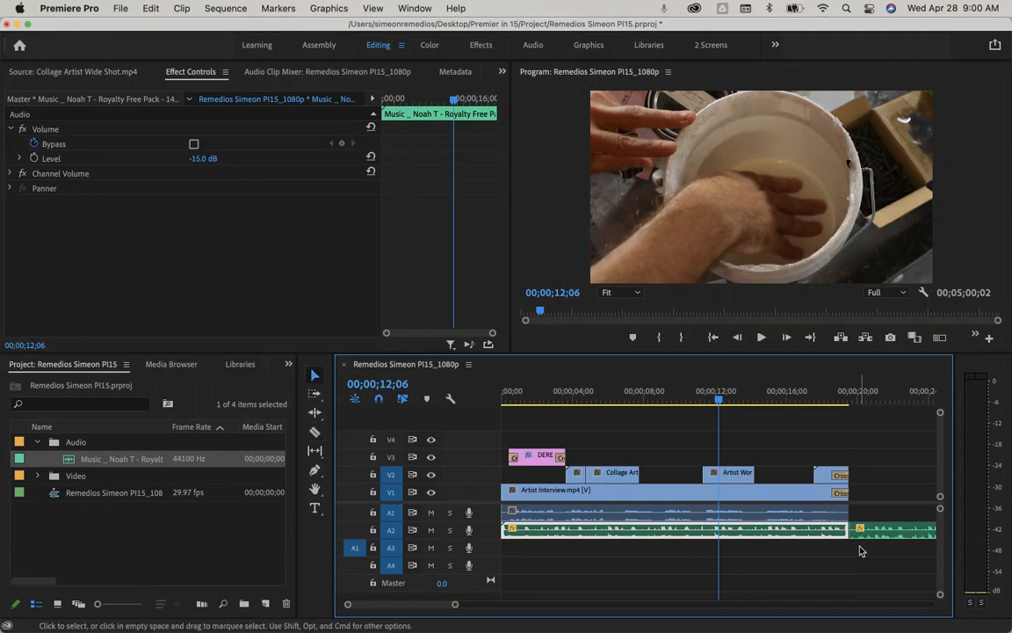
click(878, 530)
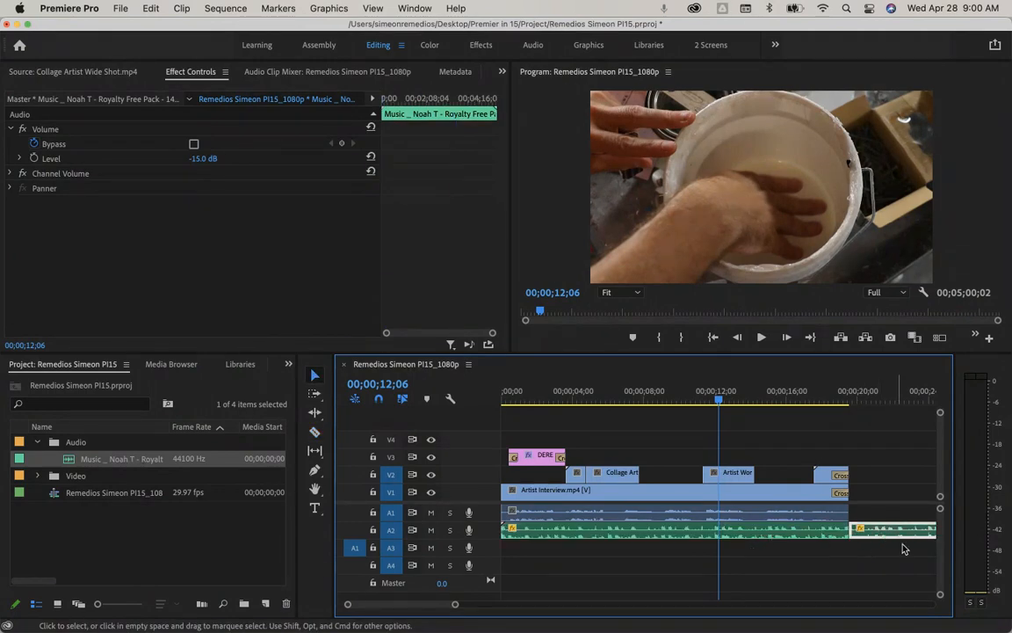
key(Delete)
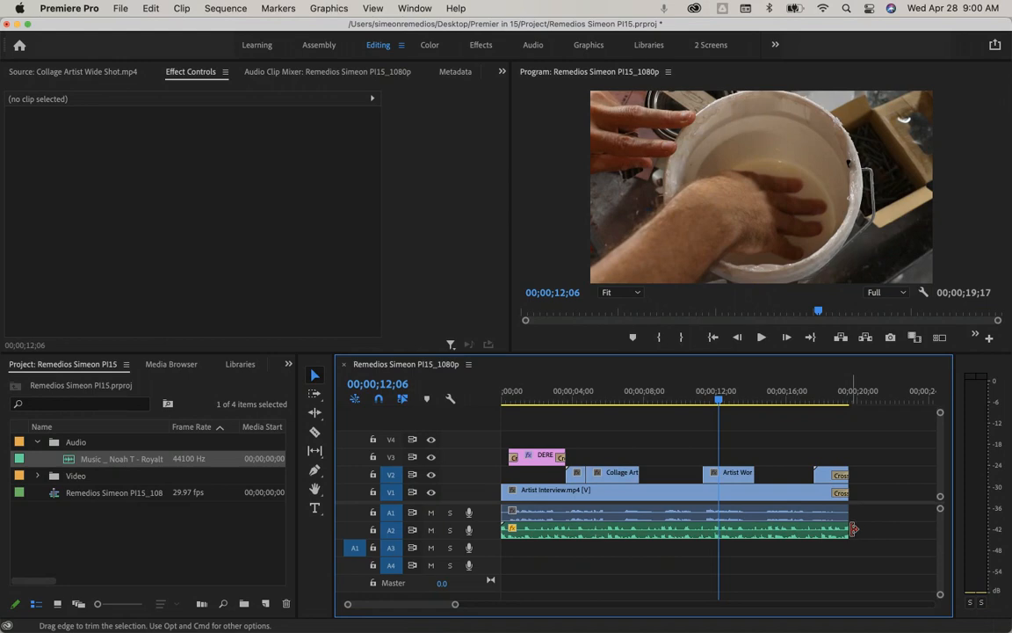
Apply the default transitions to both ends of the A2 music clip and play the ending from 00;00;18;08 to check the fade
click(820, 531)
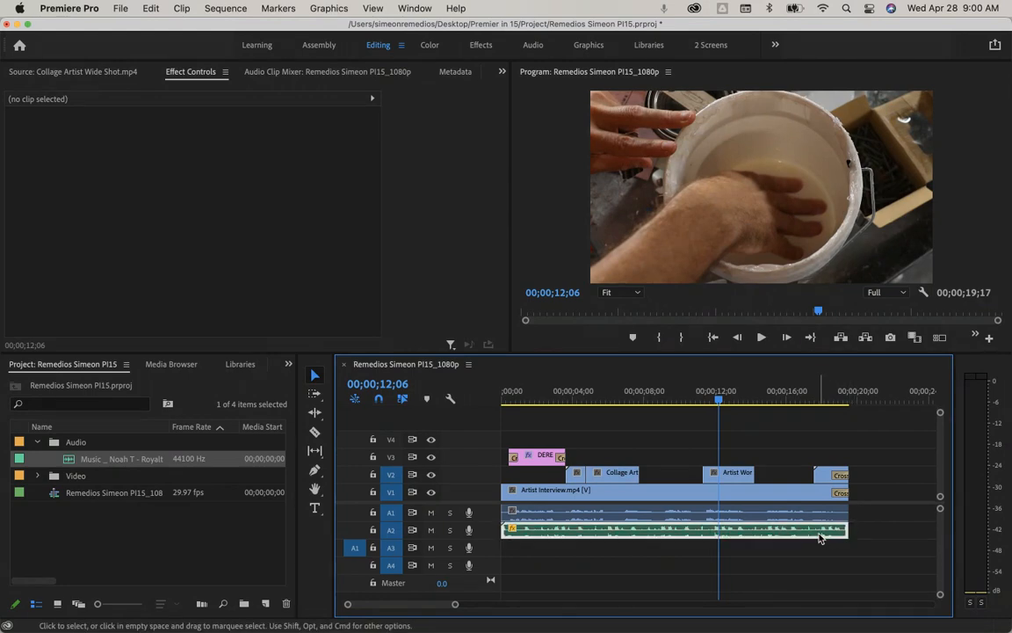
click(225, 8)
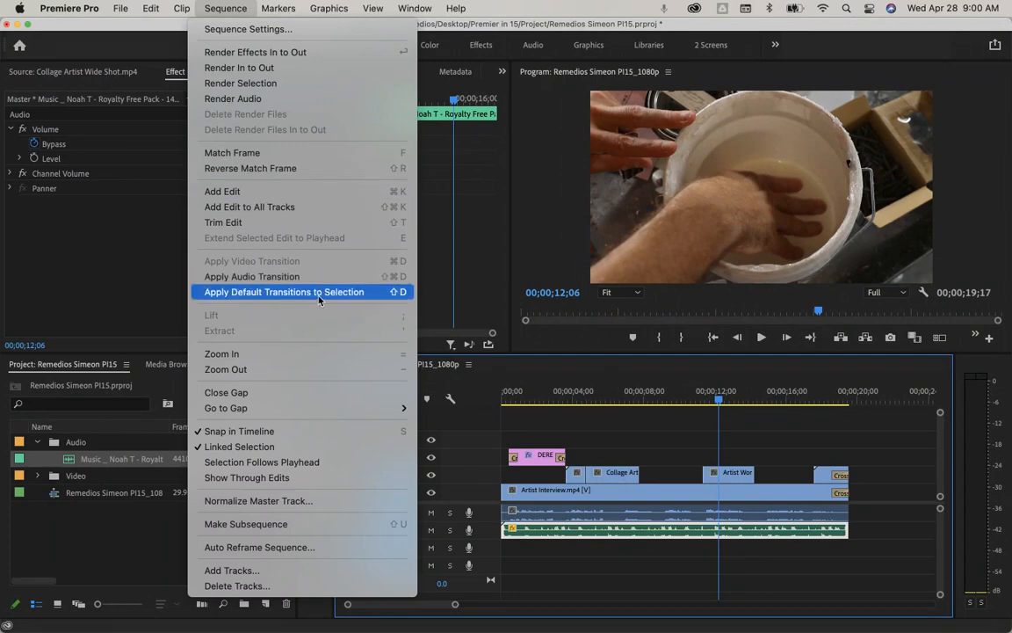
click(376, 295)
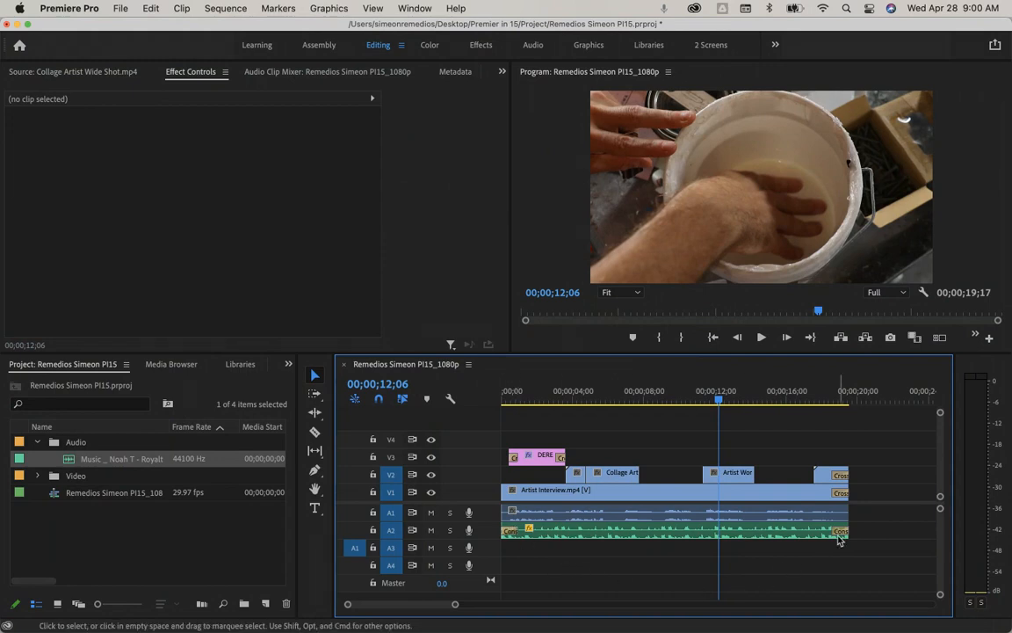
click(827, 400)
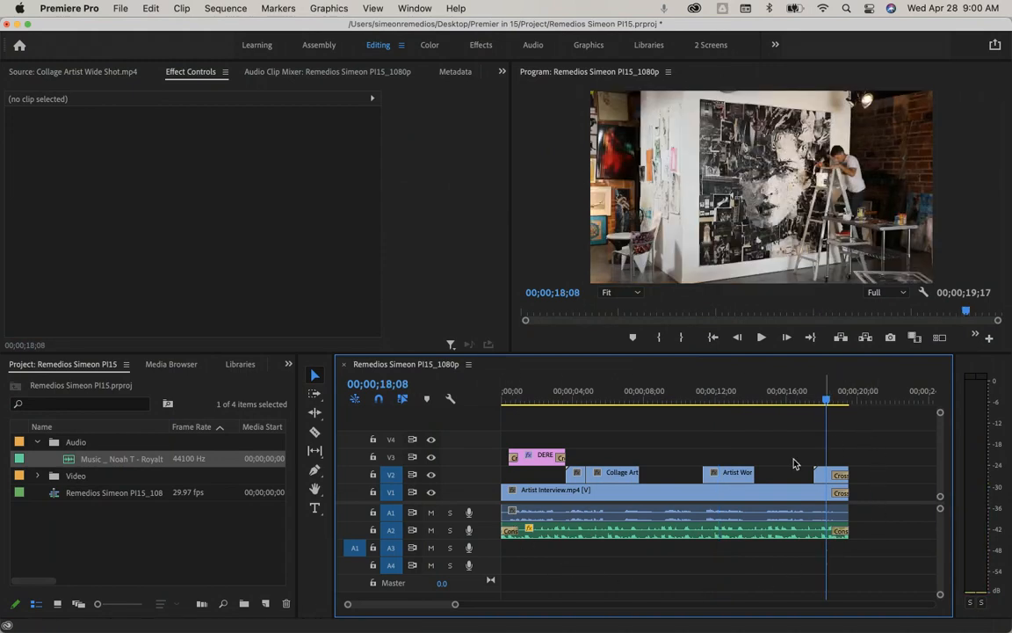
key(space)
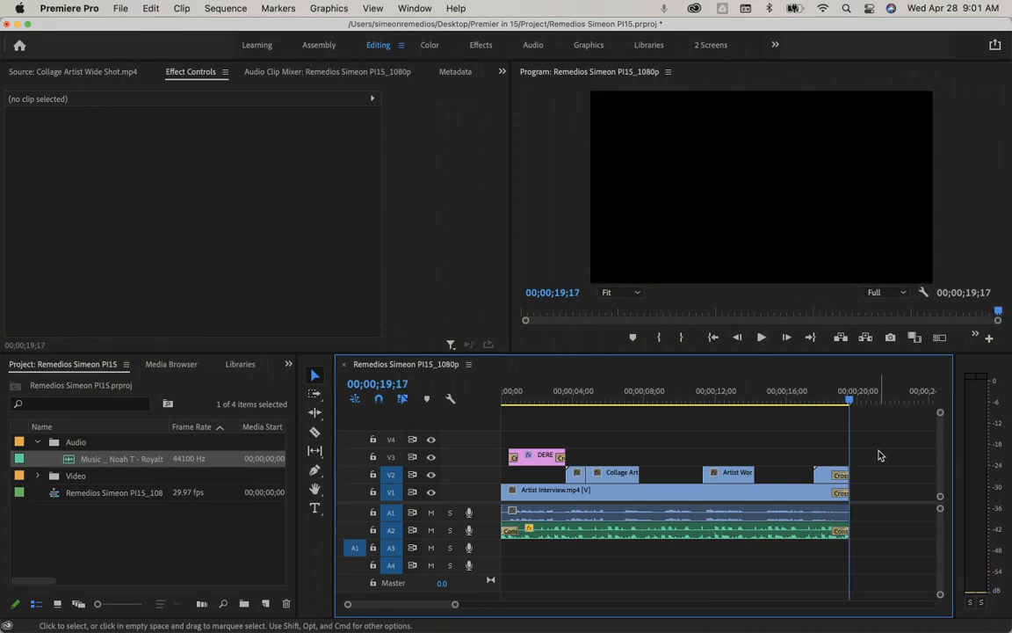
key(super+Tab)
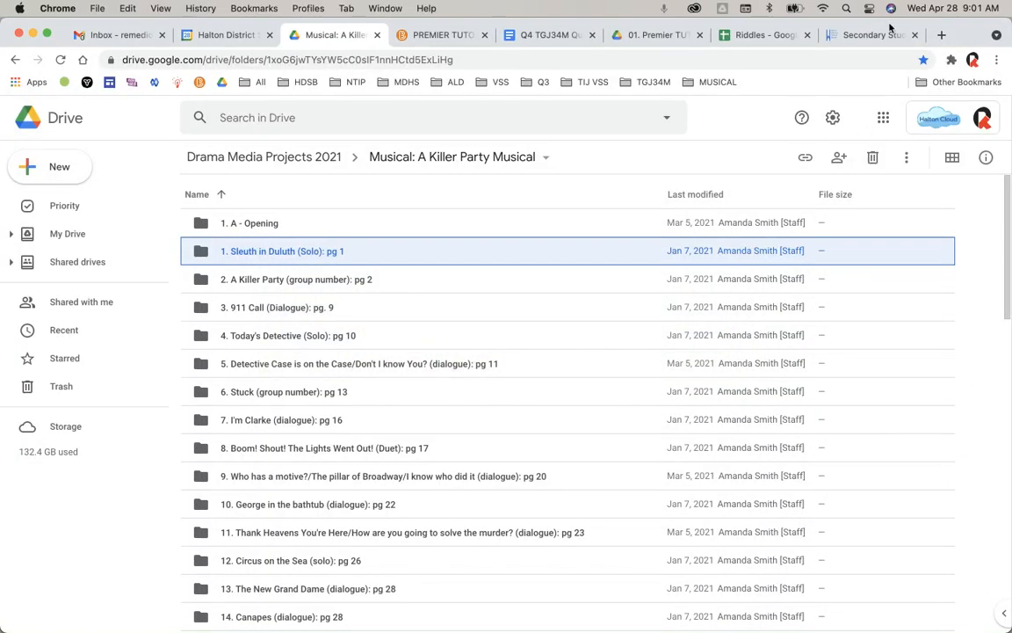
click(953, 62)
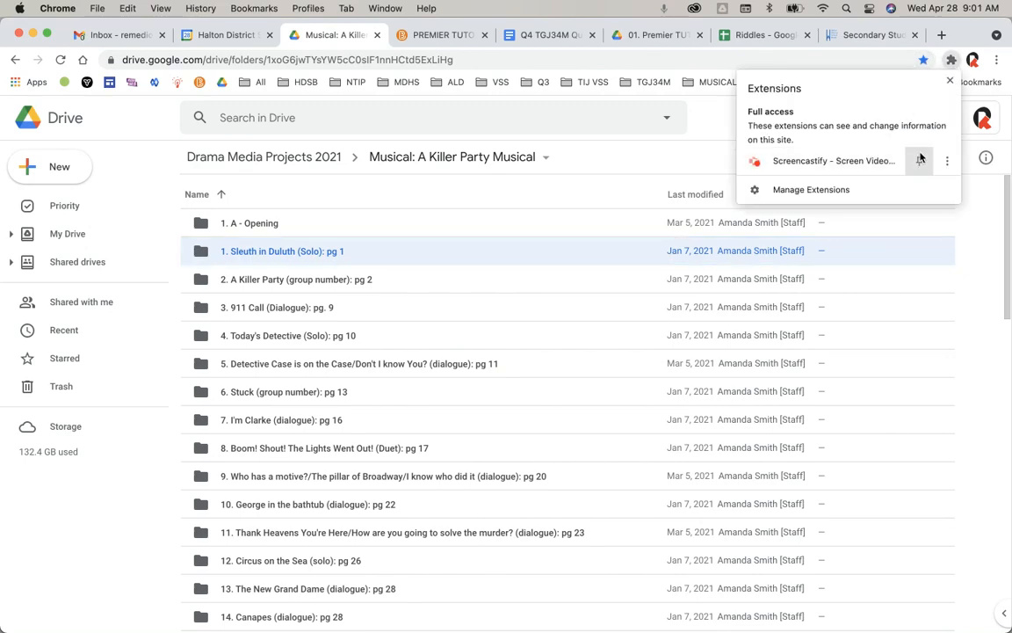